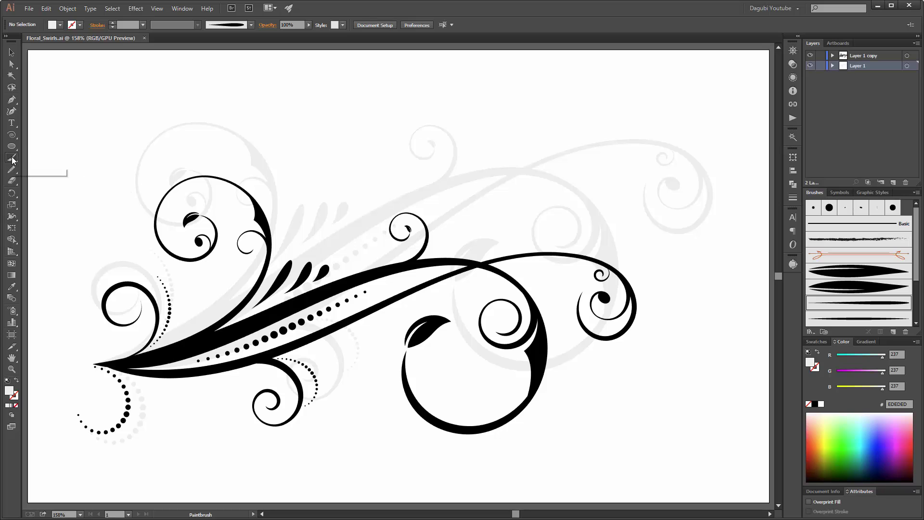
Step: Paint a wavy Paintbrush stroke about 135 mm wide in the empty area above the floral swirl and color it black
drag(278, 89, 568, 100)
ctrl+click(481, 92)
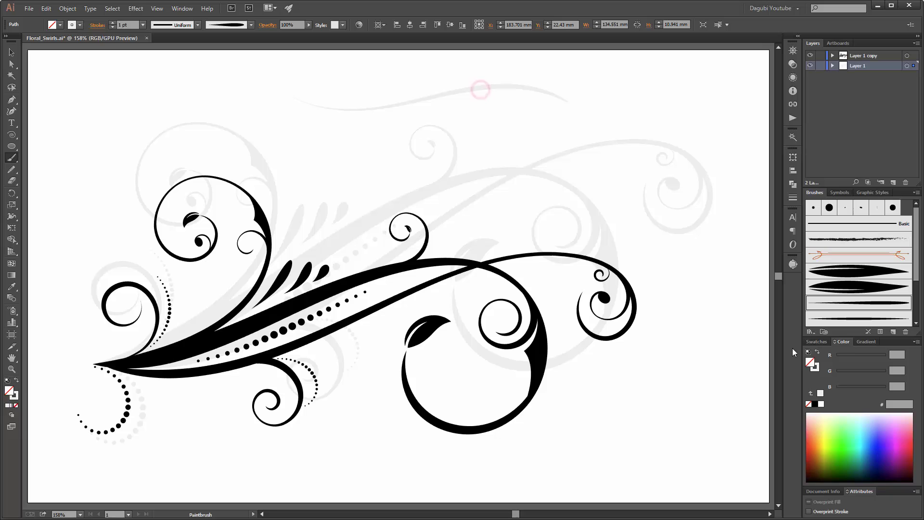
click(815, 405)
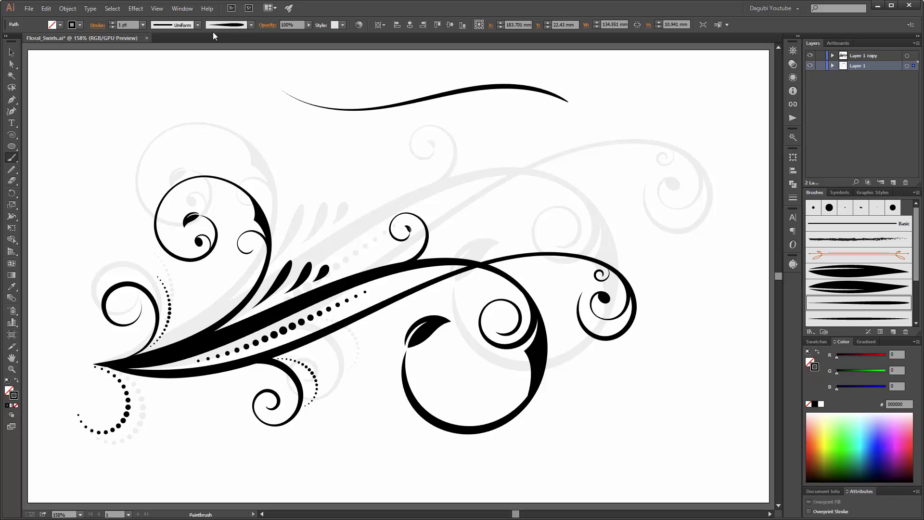
Step: Give the wavy stroke the last preset variable width profile and a 4 pt stroke weight, then deselect it
click(198, 25)
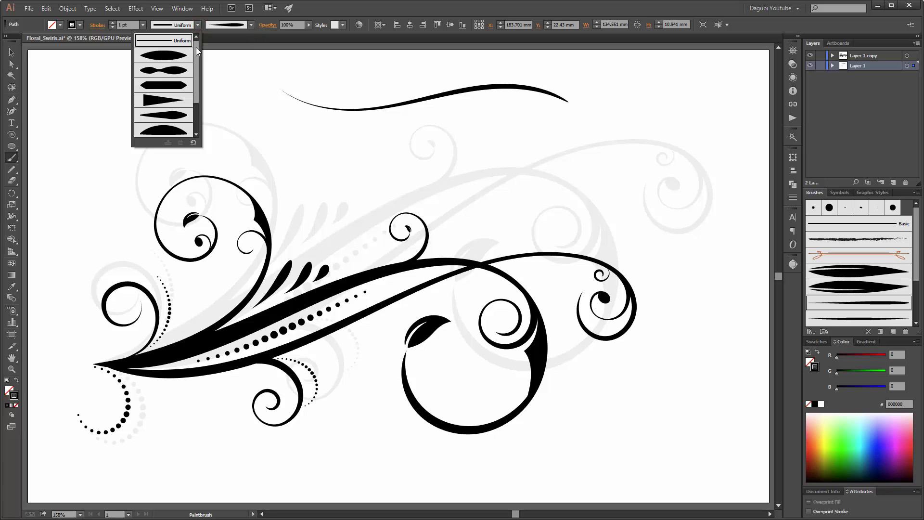
drag(198, 58, 195, 114)
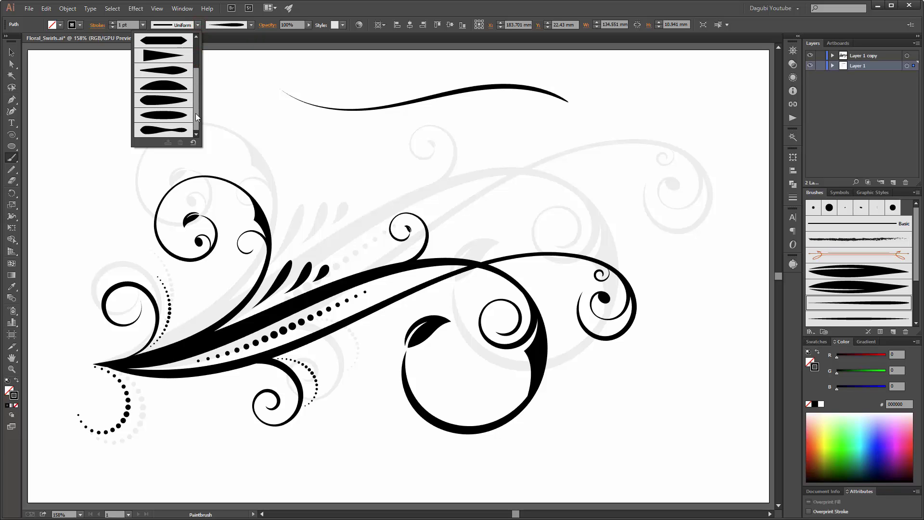
click(171, 130)
click(112, 22)
click(112, 23)
click(113, 22)
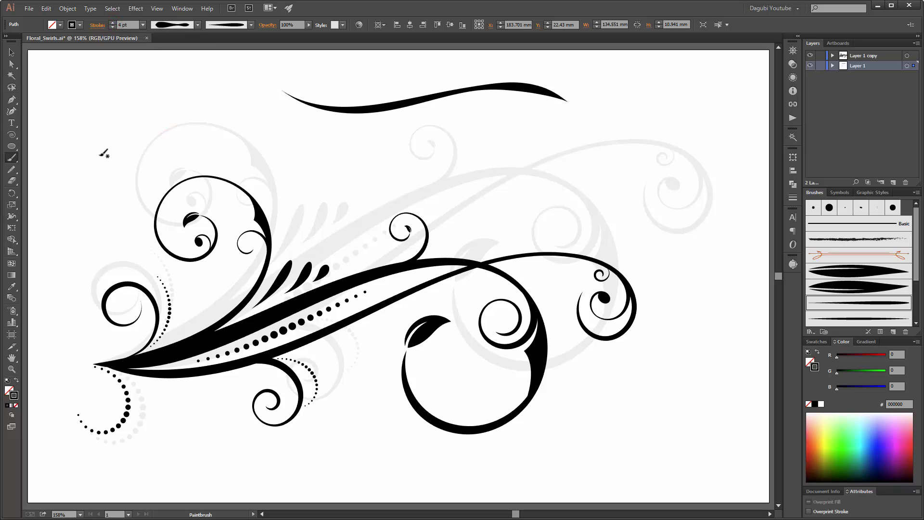
ctrl+click(86, 89)
Step: Draw a small spiral with the Spiral tool in the empty area above the ornament's leftmost swirl
click(11, 134)
drag(13, 135, 53, 157)
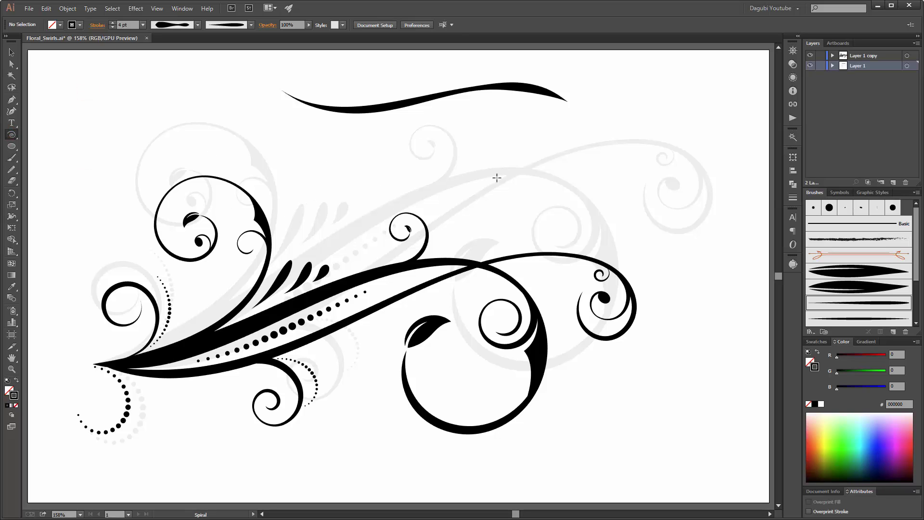
drag(126, 111, 139, 150)
mouse_move(139, 150)
mouse_down()
mouse_move(145, 145)
mouse_move(137, 150)
mouse_up()
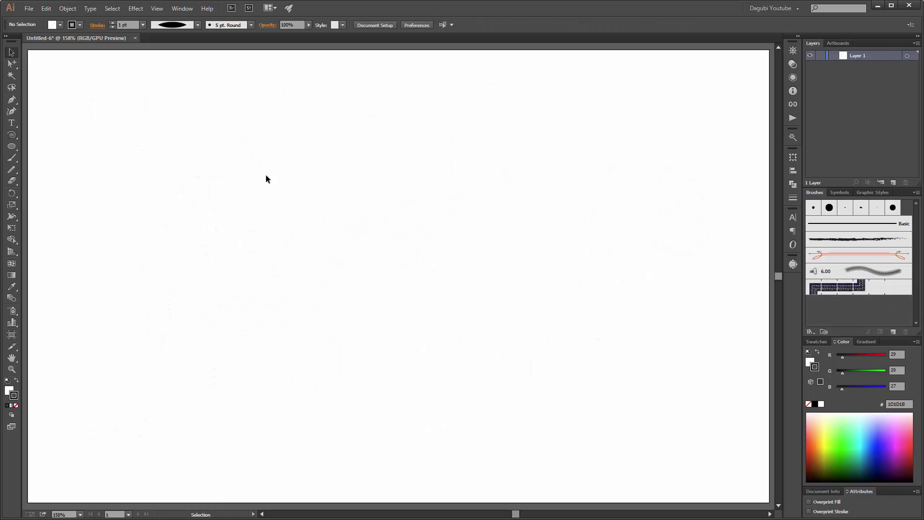
Step: Paint a black S-curve about 231 mm wide and 87 mm tall that curls into an open loop, using the Paintbrush
click(11, 157)
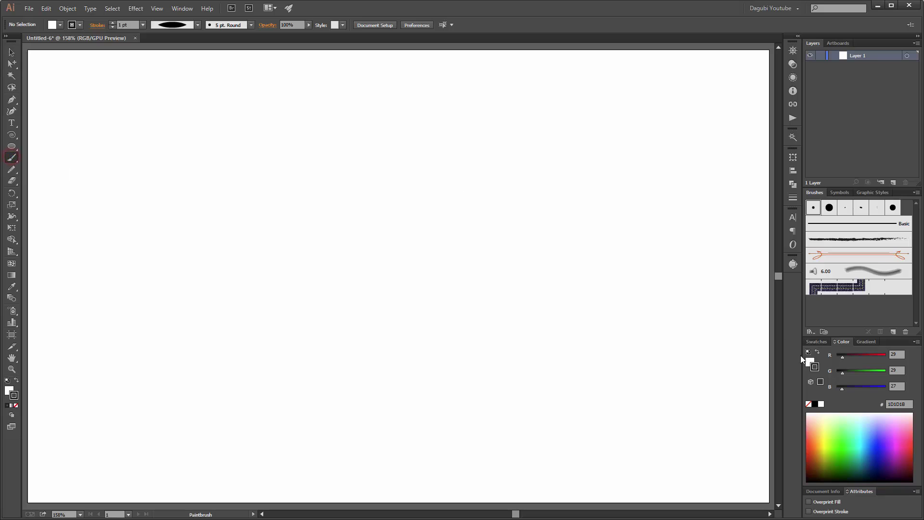
click(815, 405)
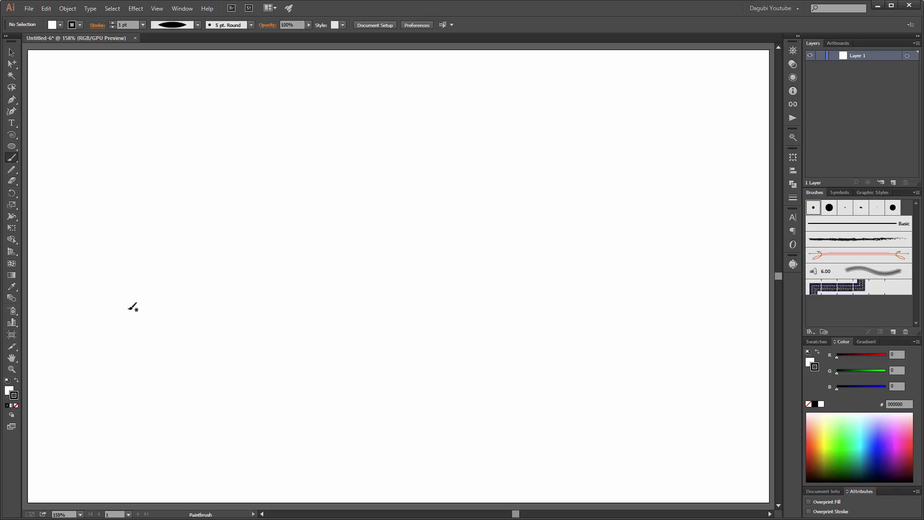
mouse_move(117, 303)
mouse_down()
mouse_move(204, 300)
mouse_move(474, 213)
mouse_move(542, 219)
mouse_move(593, 247)
mouse_move(615, 288)
mouse_move(608, 348)
mouse_move(573, 388)
mouse_move(524, 399)
mouse_move(488, 390)
mouse_move(463, 347)
mouse_move(462, 308)
mouse_up()
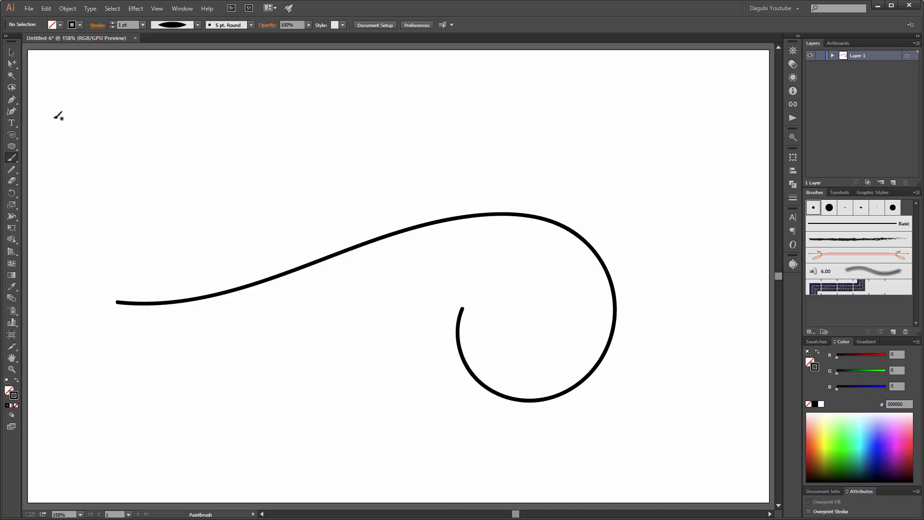
Step: Select the painted curve and replace its 5 pt. Round brush with the Basic brush
click(12, 52)
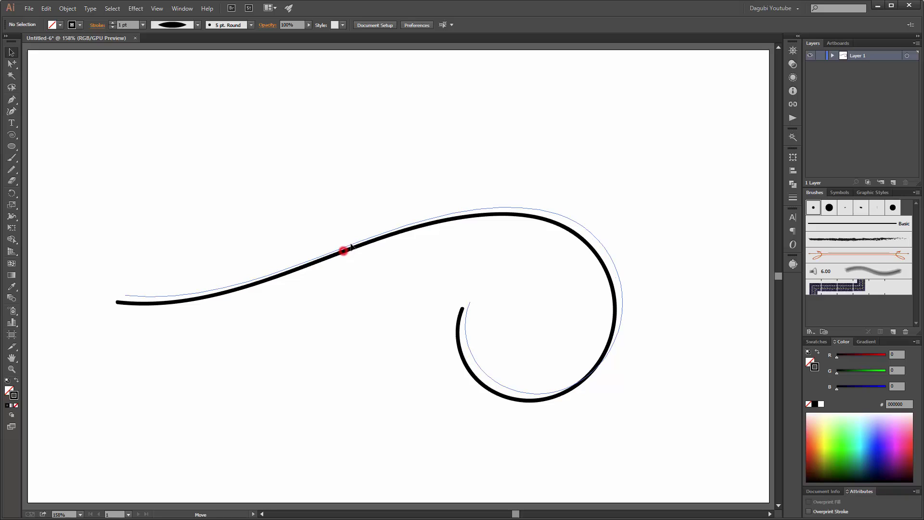
click(344, 252)
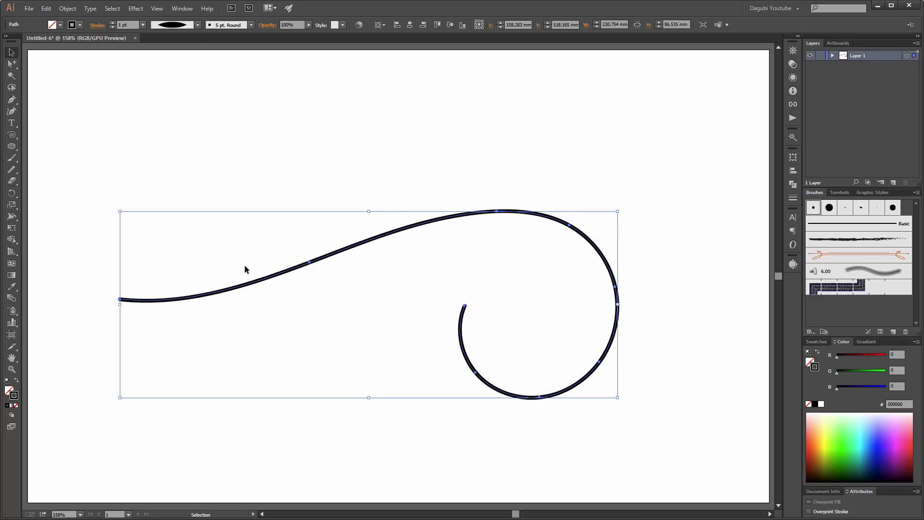
click(249, 26)
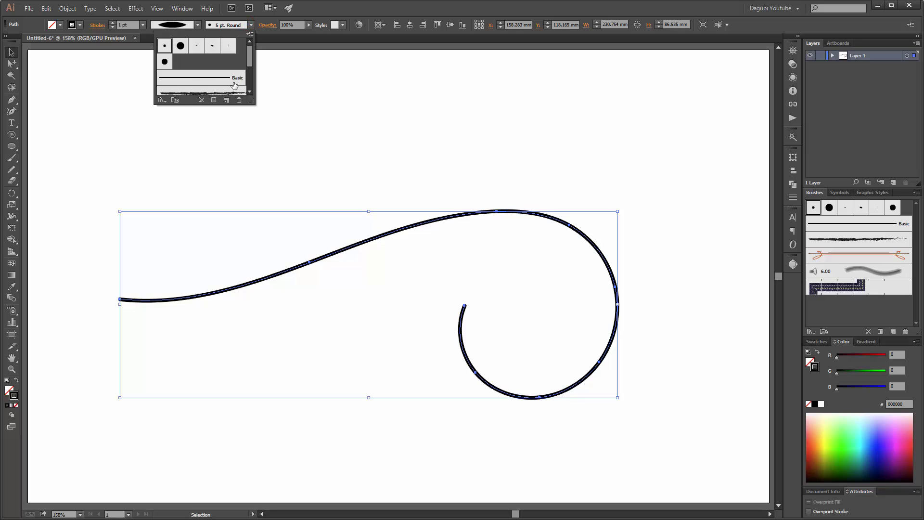
click(198, 25)
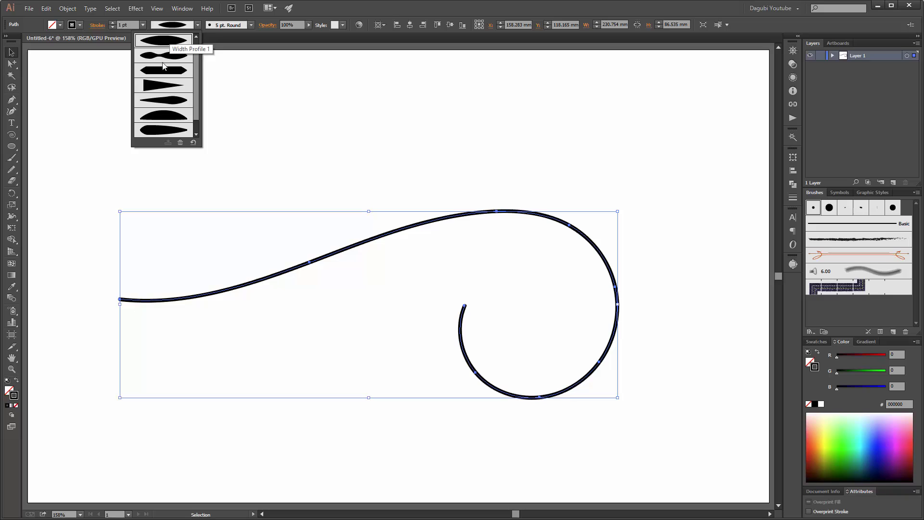
click(170, 39)
click(169, 99)
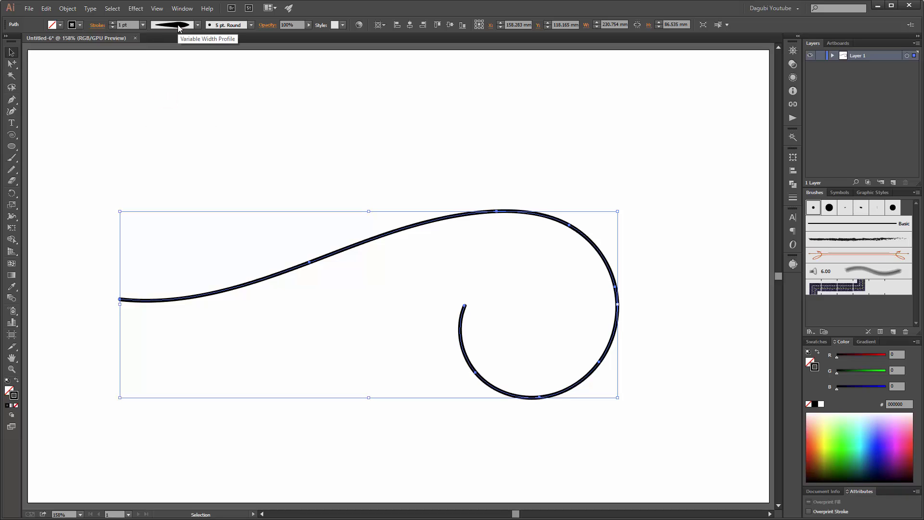
click(238, 24)
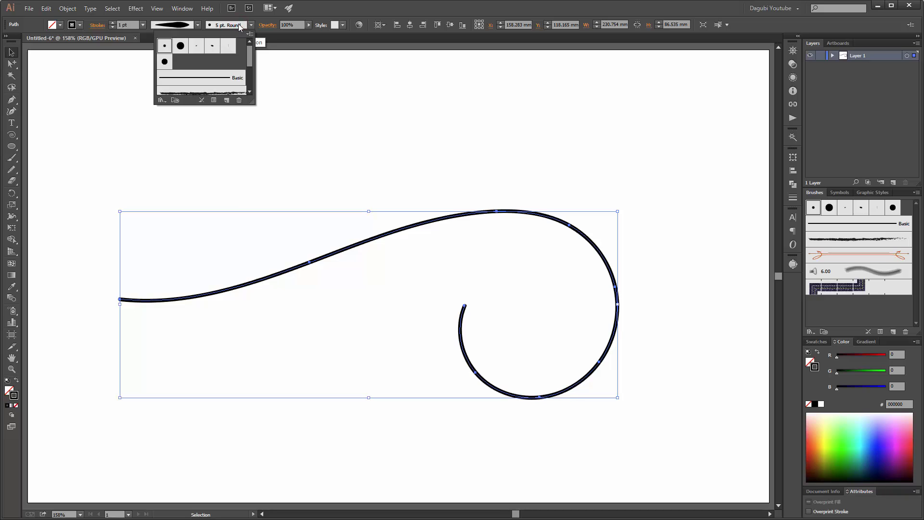
click(205, 79)
Step: Set the curve's stroke weight to 10 pt
click(111, 22)
click(112, 22)
click(112, 22)
click(112, 22)
click(112, 22)
click(112, 22)
click(112, 23)
click(111, 23)
click(112, 23)
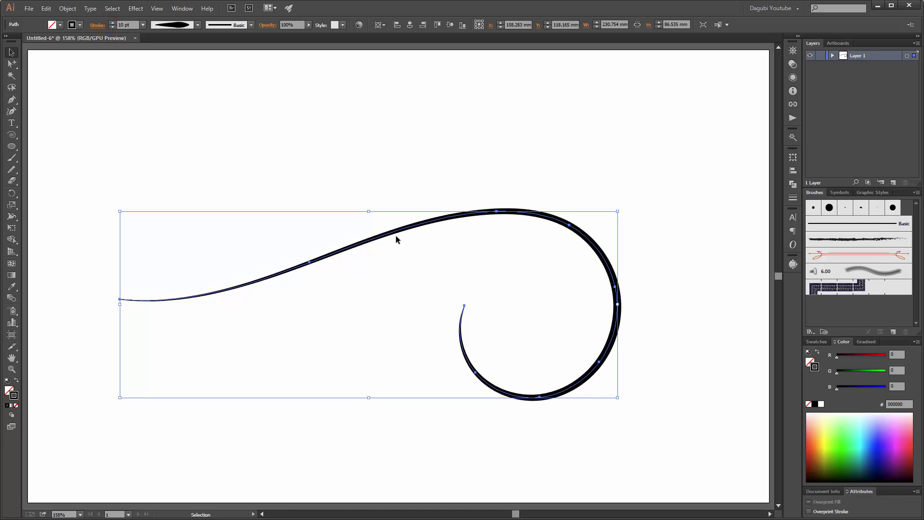
Step: Try several preset variable width profiles on the selected curve
click(198, 25)
click(168, 39)
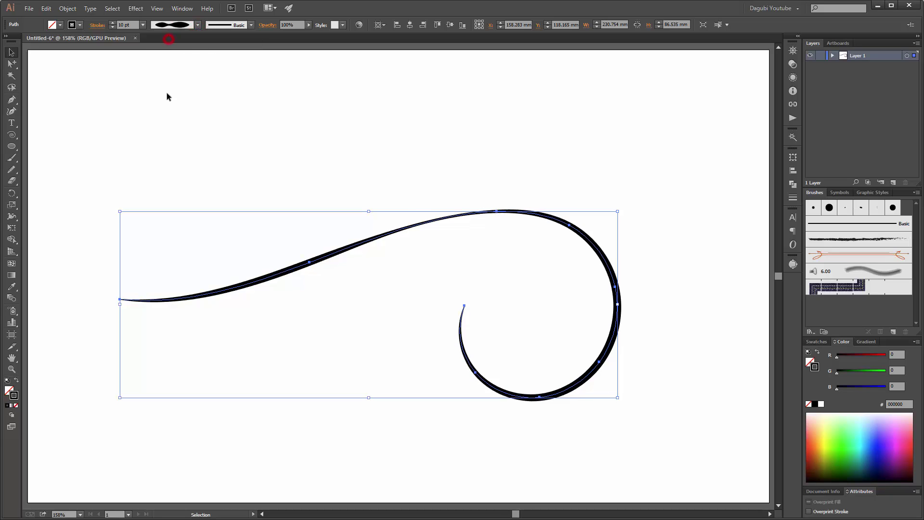
click(191, 28)
click(169, 68)
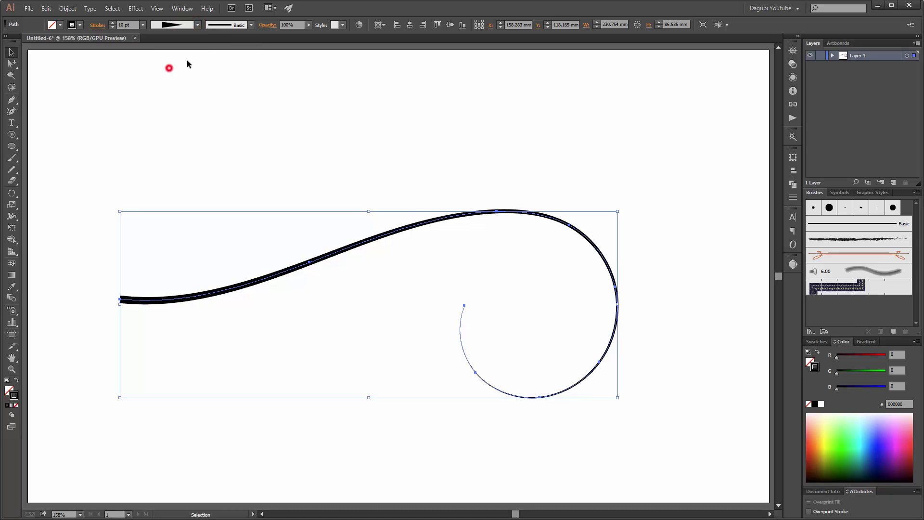
click(198, 25)
click(174, 112)
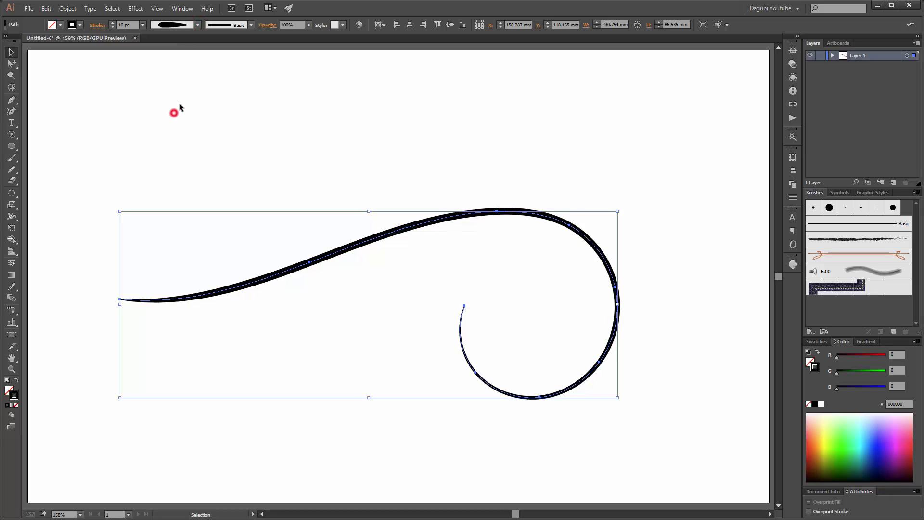
click(196, 28)
click(167, 44)
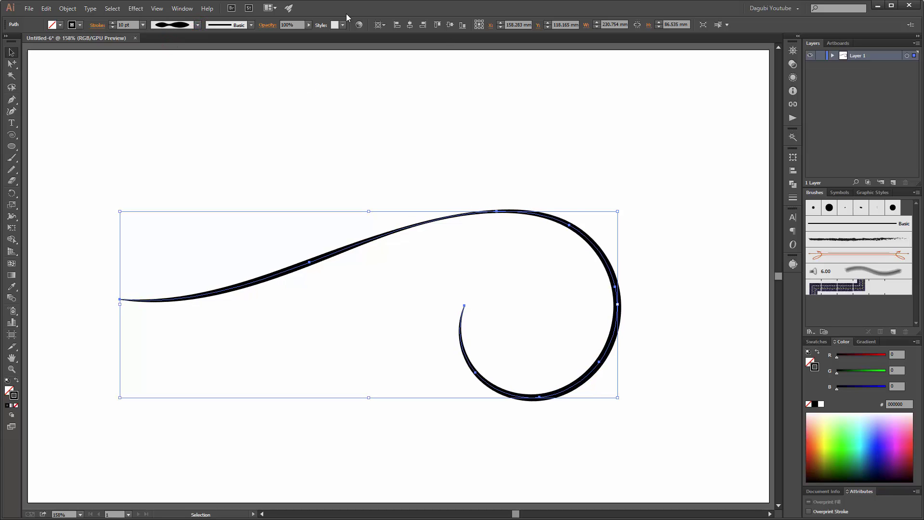
Step: Apply the Uniform width profile to the curve
click(195, 27)
drag(197, 71, 197, 46)
click(179, 42)
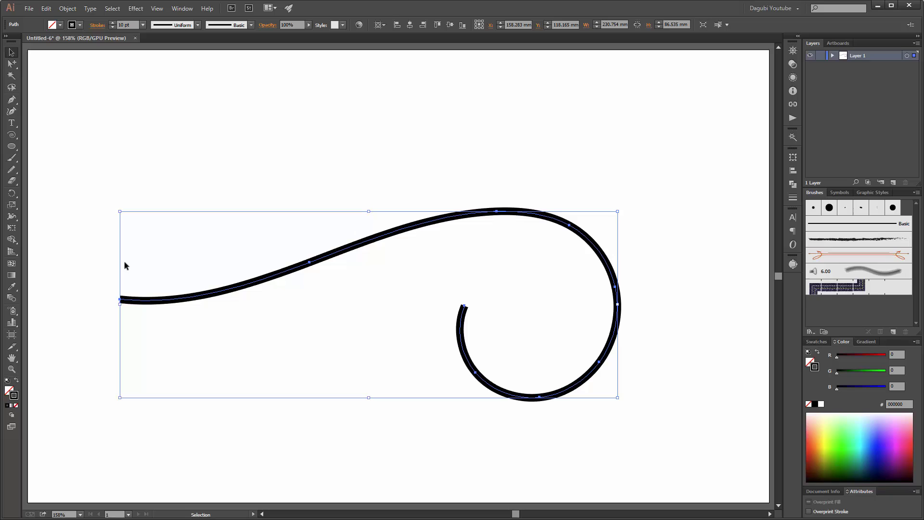
Step: Vary the curve's thickness with the Width tool: thick near the start, thin on the loop's outer side, thick near the inner end
click(11, 218)
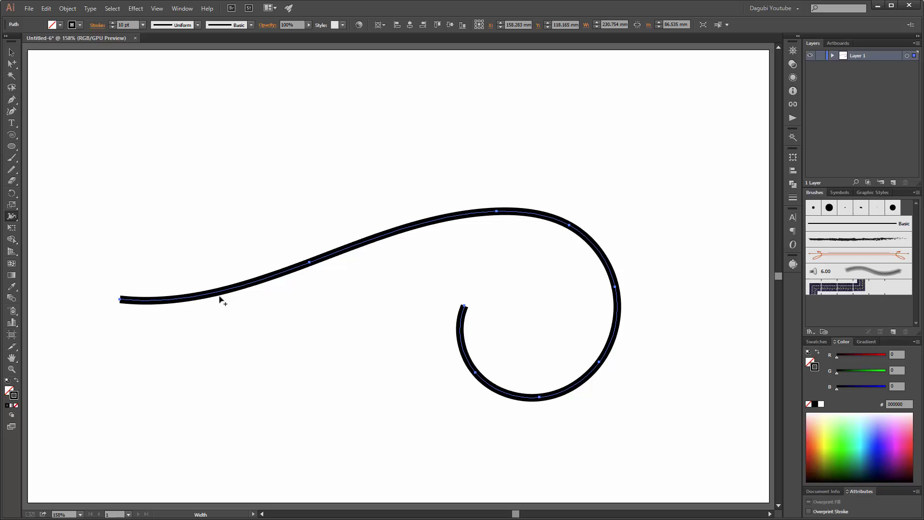
mouse_move(219, 292)
mouse_down()
mouse_move(220, 326)
mouse_move(221, 304)
mouse_up()
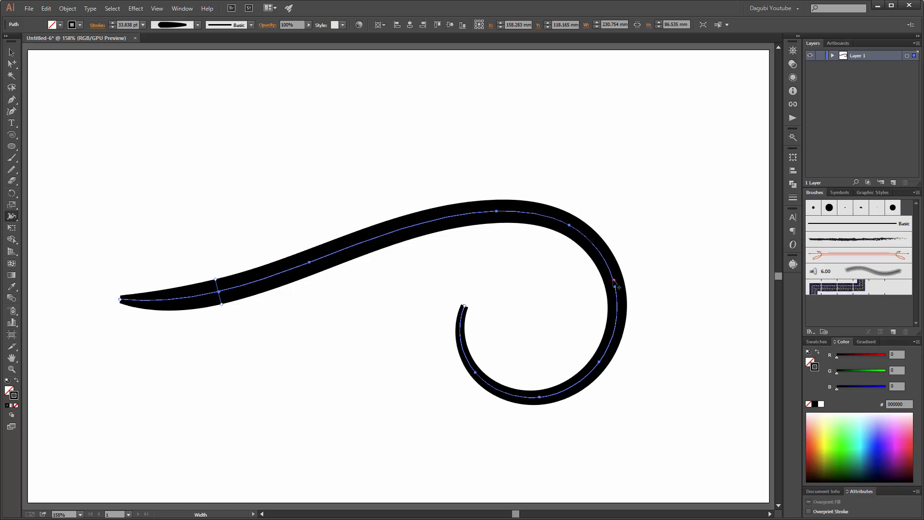
drag(614, 283, 614, 280)
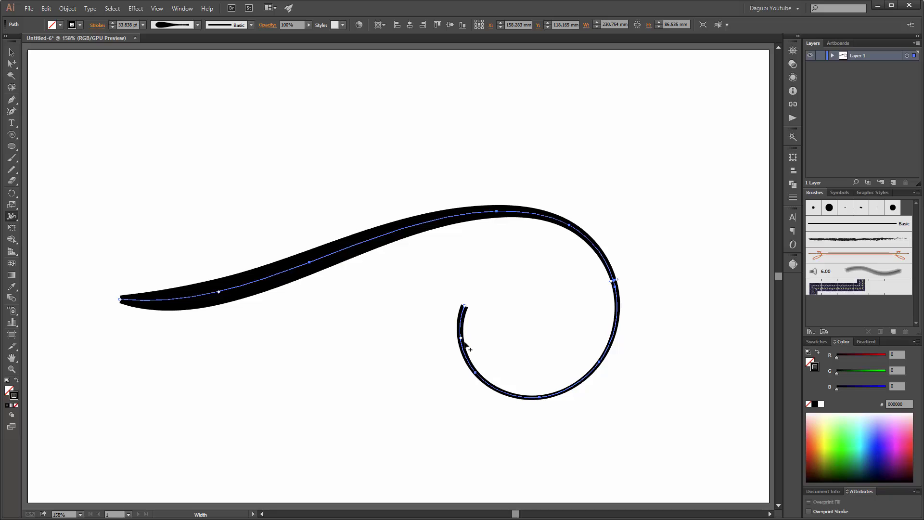
drag(480, 375, 488, 372)
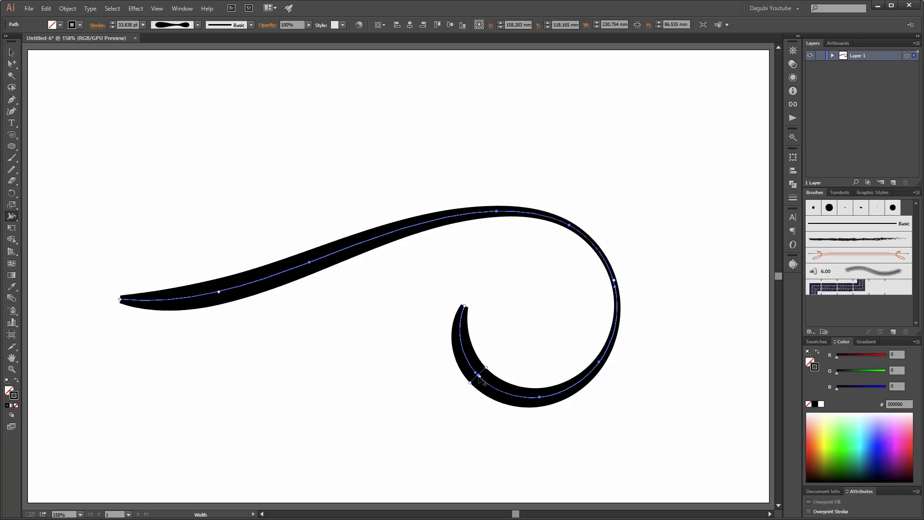
mouse_move(479, 376)
mouse_down()
mouse_move(511, 397)
mouse_move(568, 387)
mouse_move(603, 346)
mouse_move(617, 307)
mouse_move(578, 380)
mouse_move(486, 380)
mouse_move(474, 369)
mouse_move(484, 380)
mouse_up()
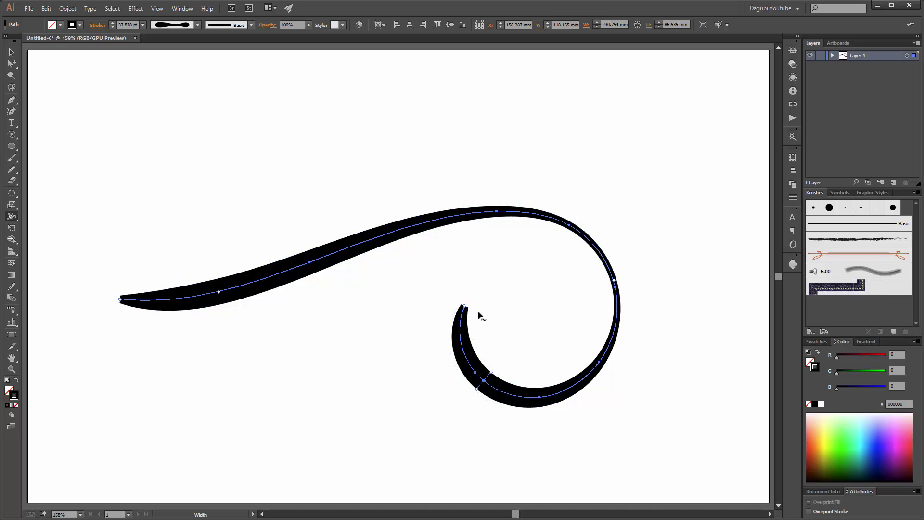
Step: Taper both ends of the curve to sharp points with the Width tool and fit the artboard in view
scroll(470, 307, up, 5)
click(458, 308)
drag(459, 308, 441, 301)
click(255, 245)
key(space)
scroll(523, 274, down, 5)
scroll(323, 285, up, 5)
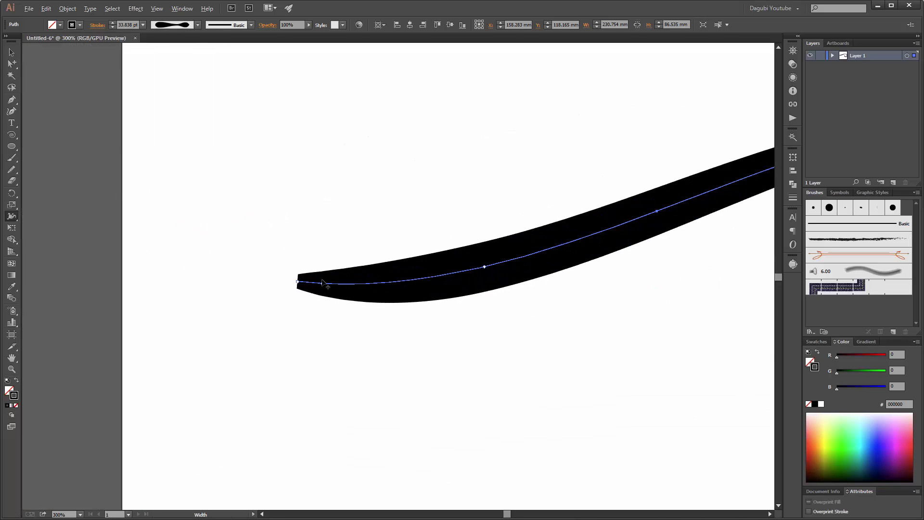
drag(259, 263, 256, 281)
scroll(516, 342, down, 5)
scroll(671, 351, up, 2)
key(ctrl+0)
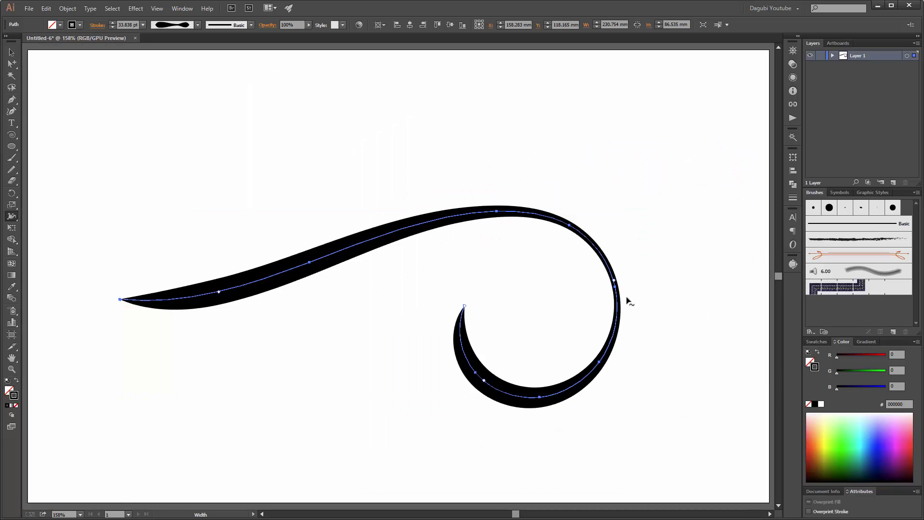
Step: Reduce the curve's stroke weight to 24 pt and narrow the width point near the loop's inner end
click(484, 381)
click(112, 28)
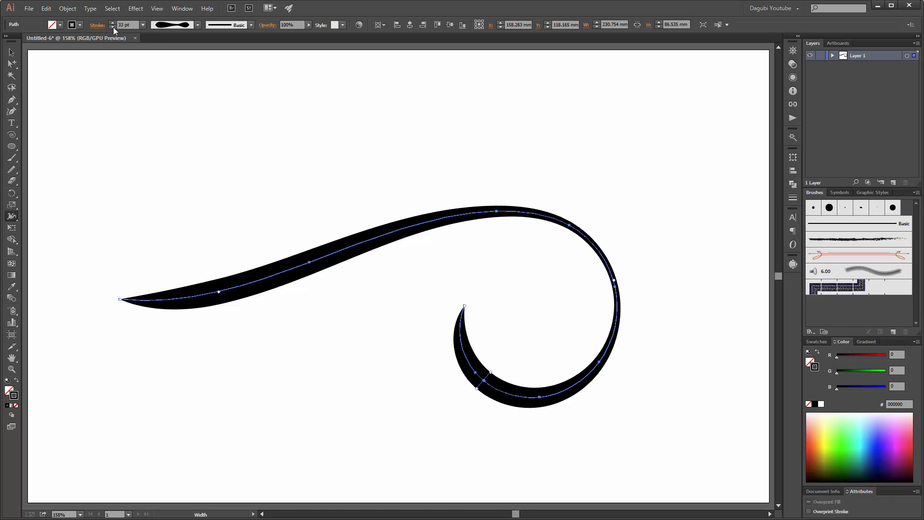
click(112, 28)
click(111, 27)
click(112, 28)
click(112, 27)
click(111, 28)
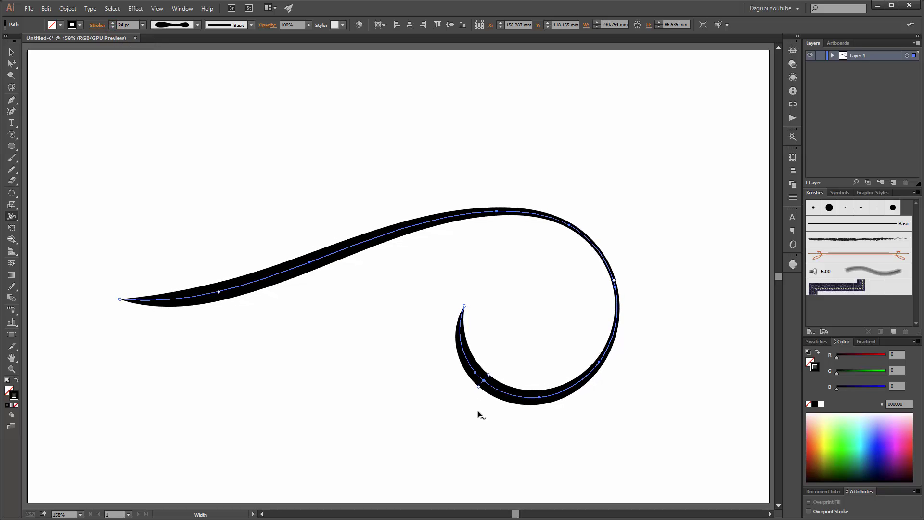
drag(489, 374, 491, 383)
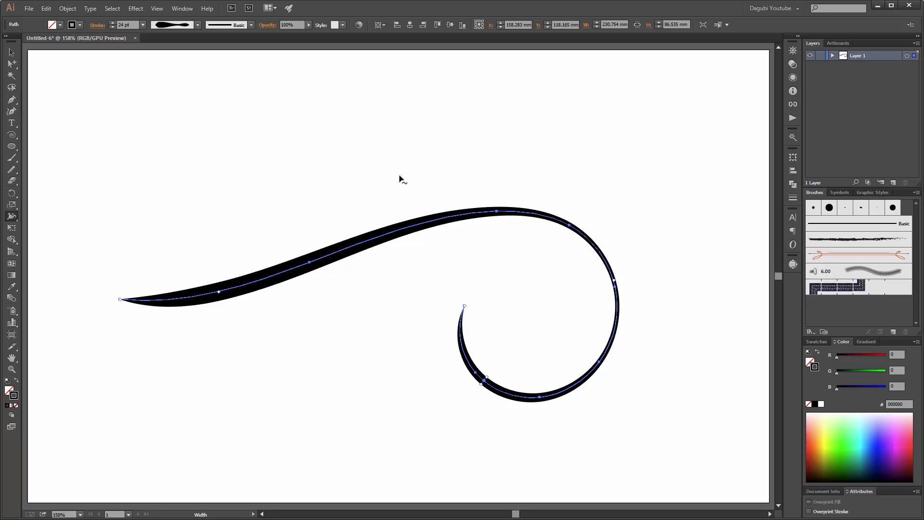
Step: Save the curve's stroke shape as a new variable width profile and rotate the curve slightly counterclockwise
click(12, 54)
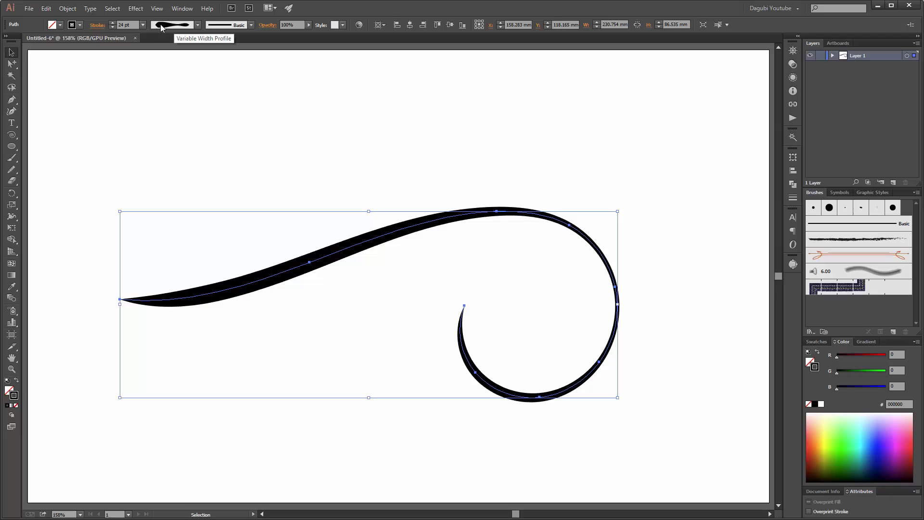
click(198, 25)
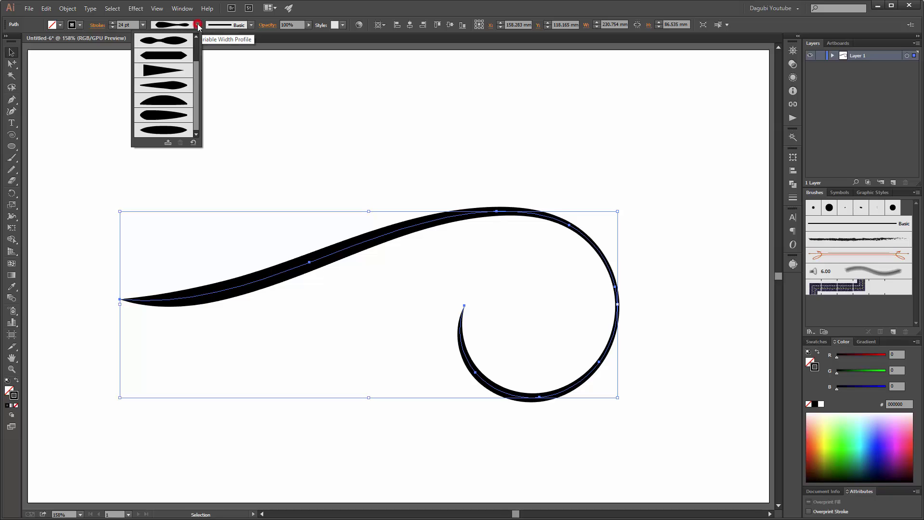
click(168, 144)
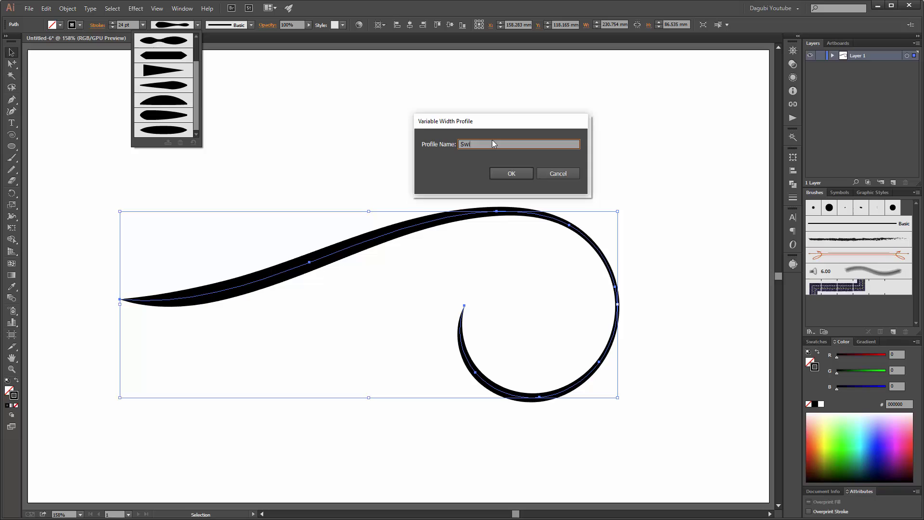
click(521, 173)
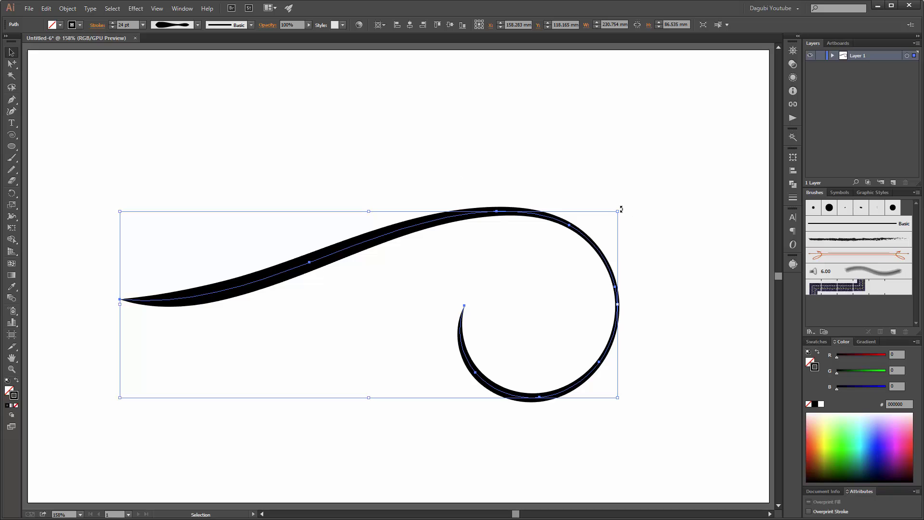
drag(623, 210, 618, 193)
click(270, 153)
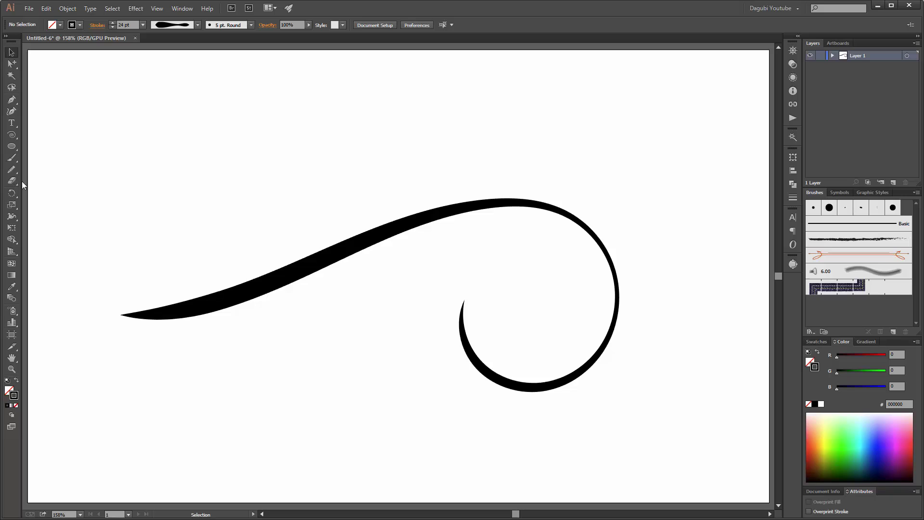
Step: Paint a second, longer curve from the first swirl's pointed start to a small inward curl, and review the Paintbrush options
click(12, 158)
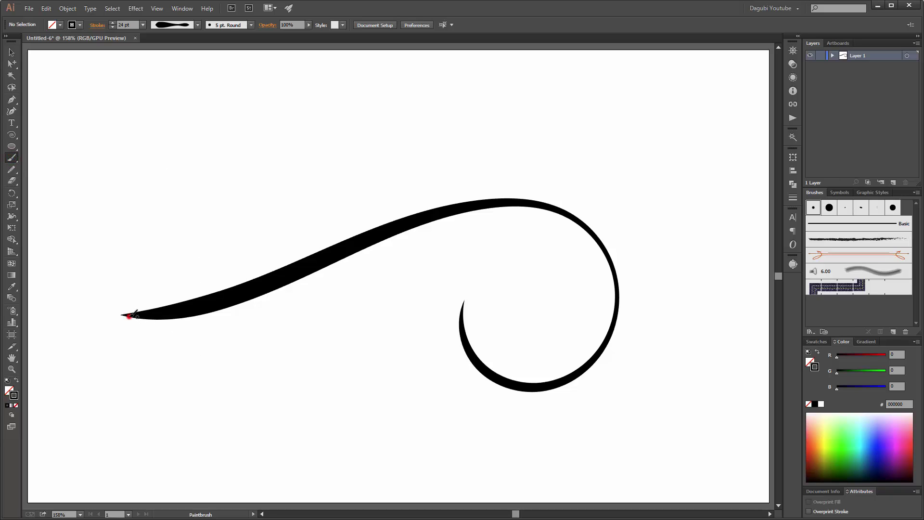
mouse_move(128, 316)
mouse_down()
mouse_move(209, 324)
mouse_move(293, 313)
mouse_move(574, 196)
mouse_move(682, 205)
mouse_move(702, 224)
mouse_move(711, 269)
mouse_move(685, 287)
mouse_move(662, 277)
mouse_move(655, 235)
mouse_up()
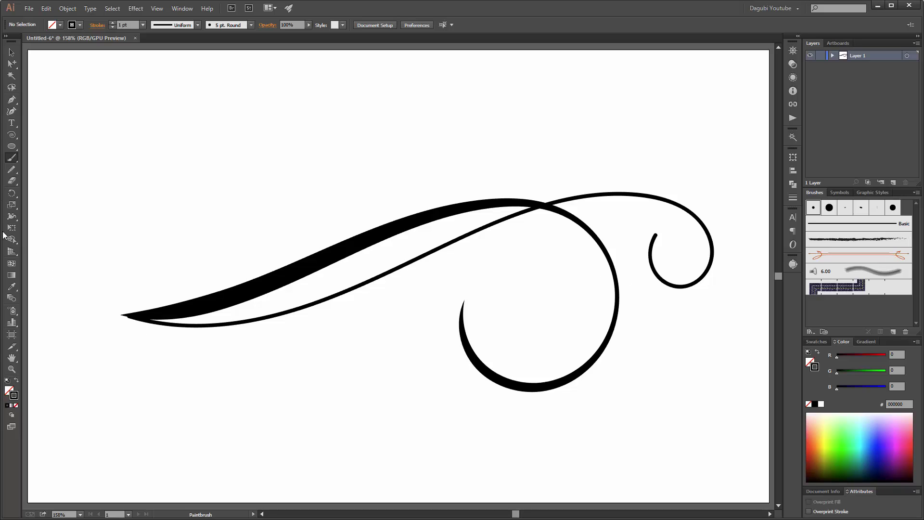
double_click(12, 159)
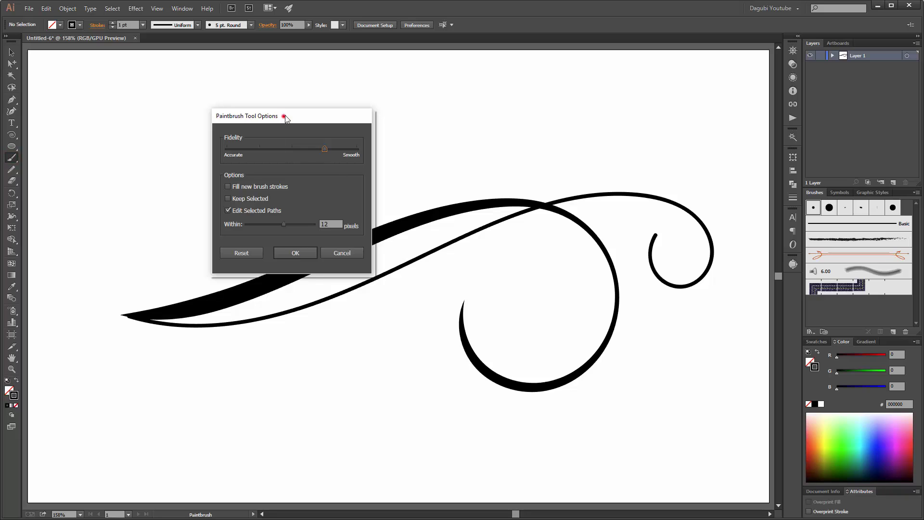
drag(284, 117, 253, 90)
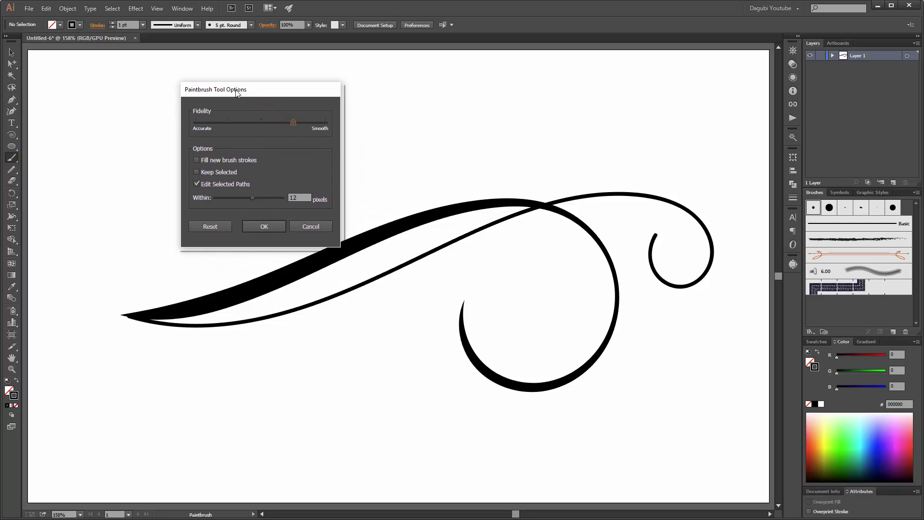
click(265, 226)
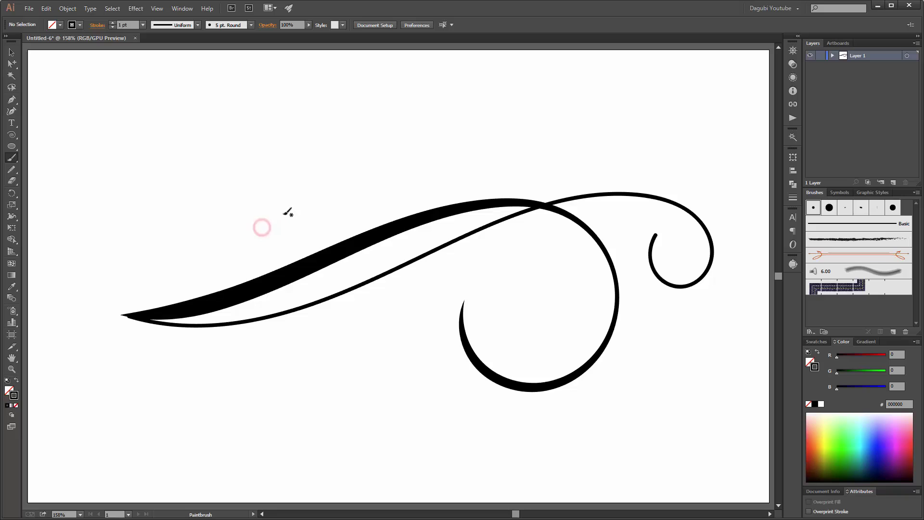
Step: Give the second curve the Basic brush and apply the saved swirl width profile to it
ctrl+click(302, 310)
ctrl+click(301, 310)
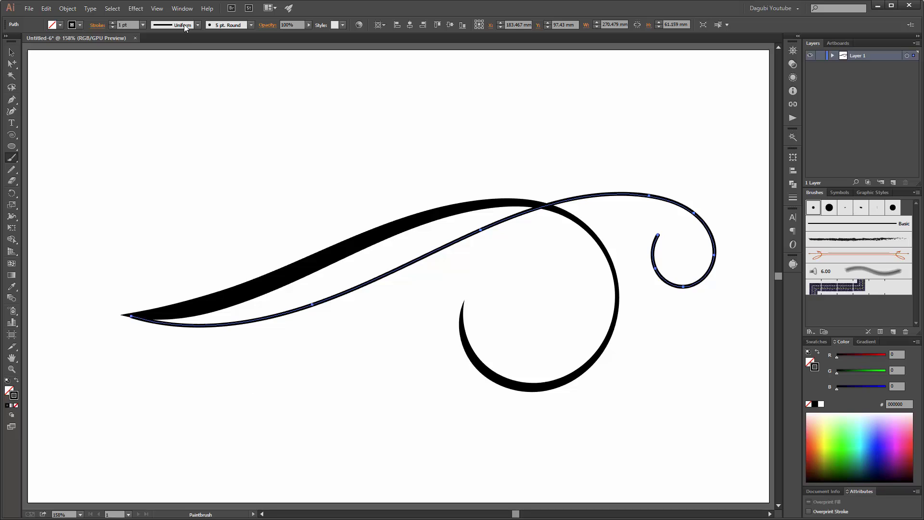
click(223, 25)
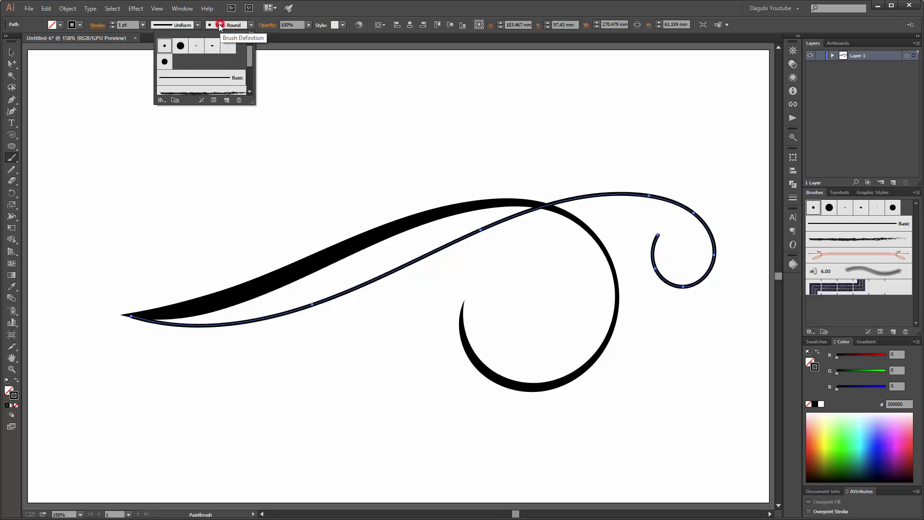
click(212, 78)
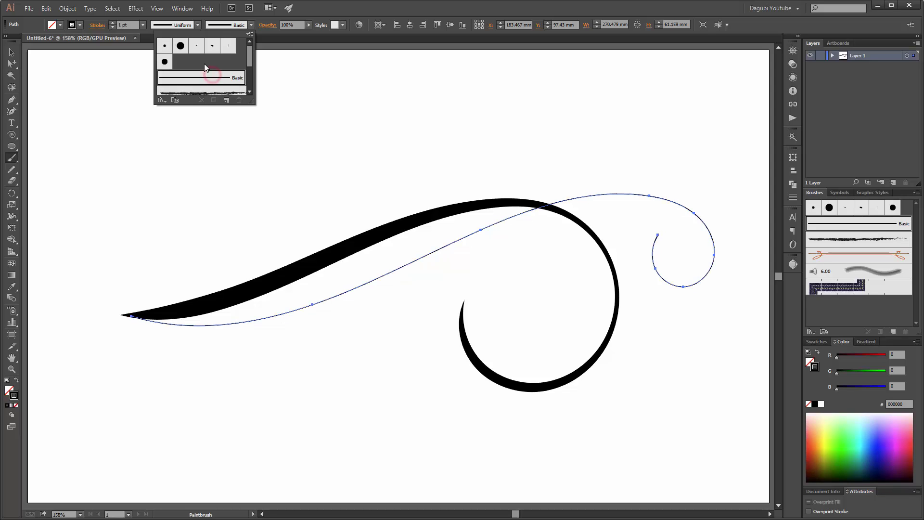
click(198, 25)
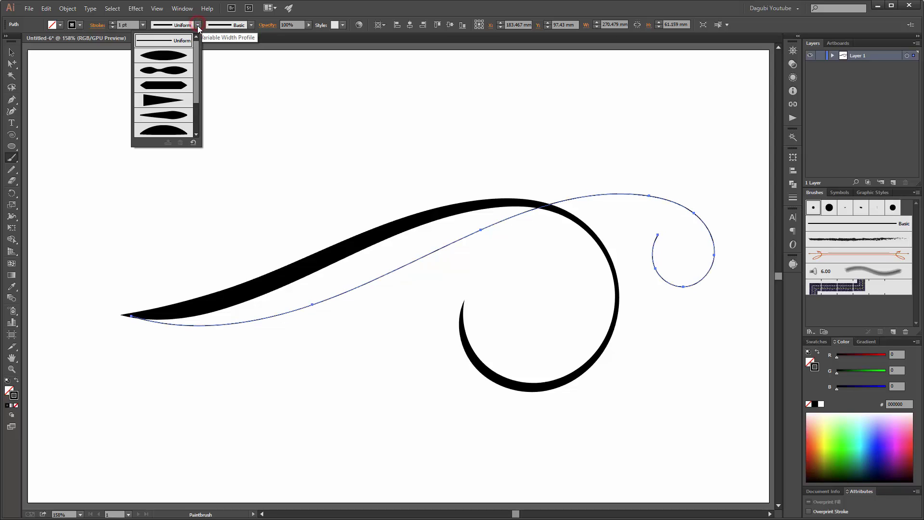
click(197, 58)
drag(198, 60, 198, 90)
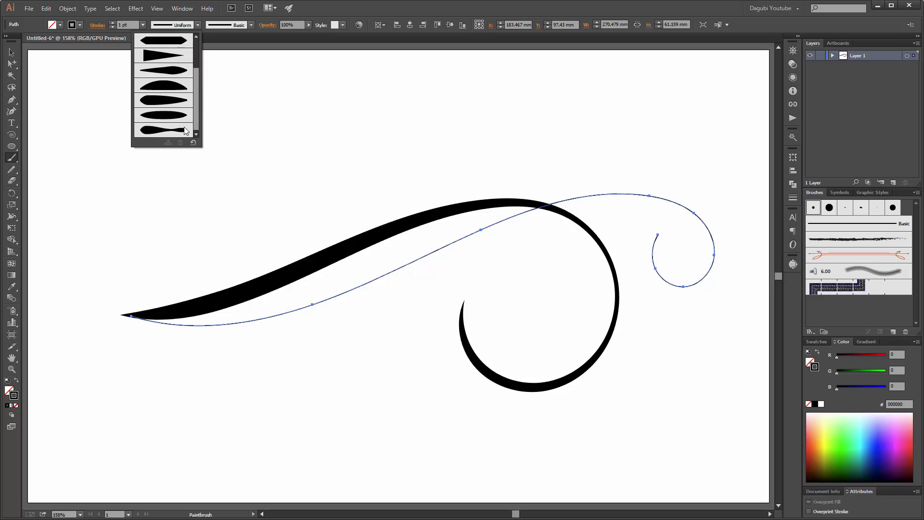
click(164, 130)
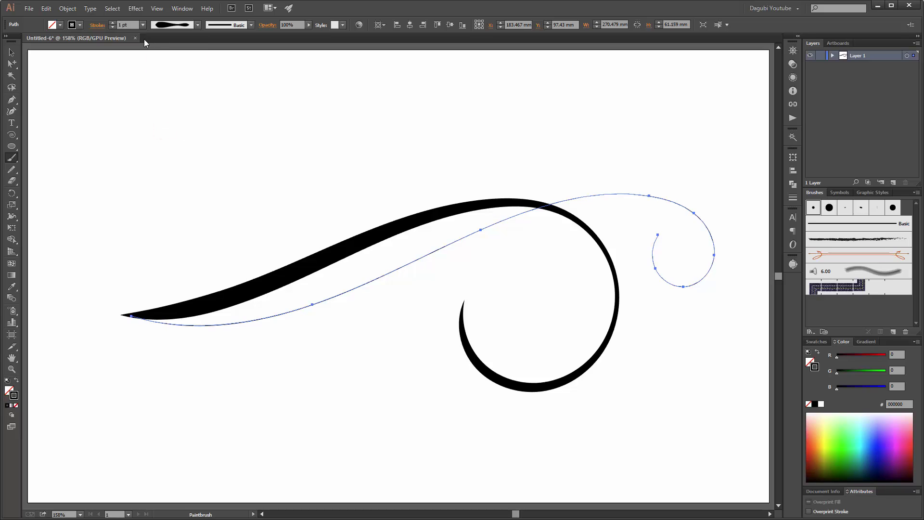
Step: Increase the second curve's stroke weight to 20 pt
click(112, 22)
click(112, 23)
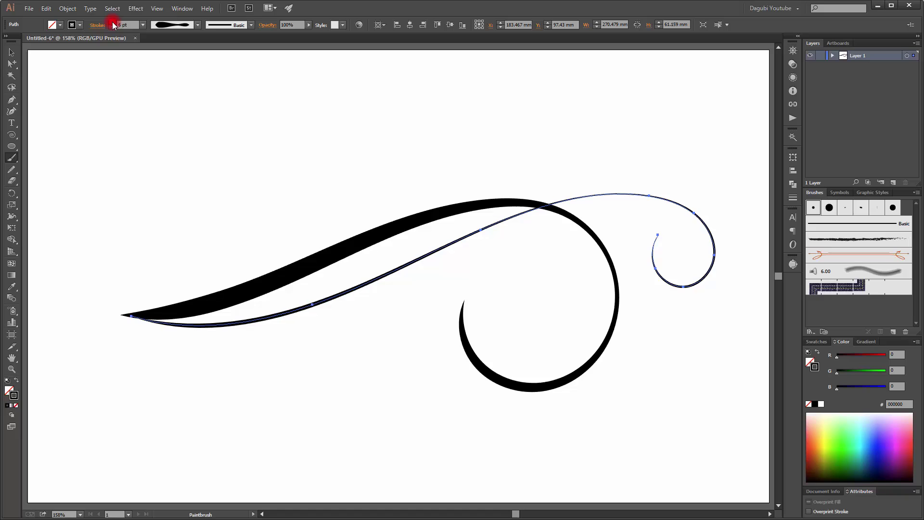
click(112, 22)
click(112, 22)
click(112, 22)
click(112, 22)
click(112, 23)
click(112, 22)
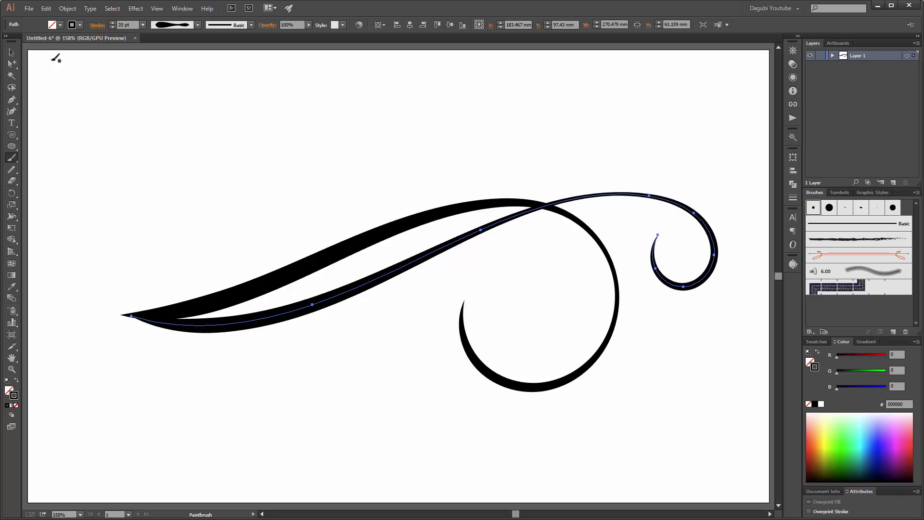
Step: Thicken the thin part of the second curve, just before its upper bend, with the Width tool
click(11, 217)
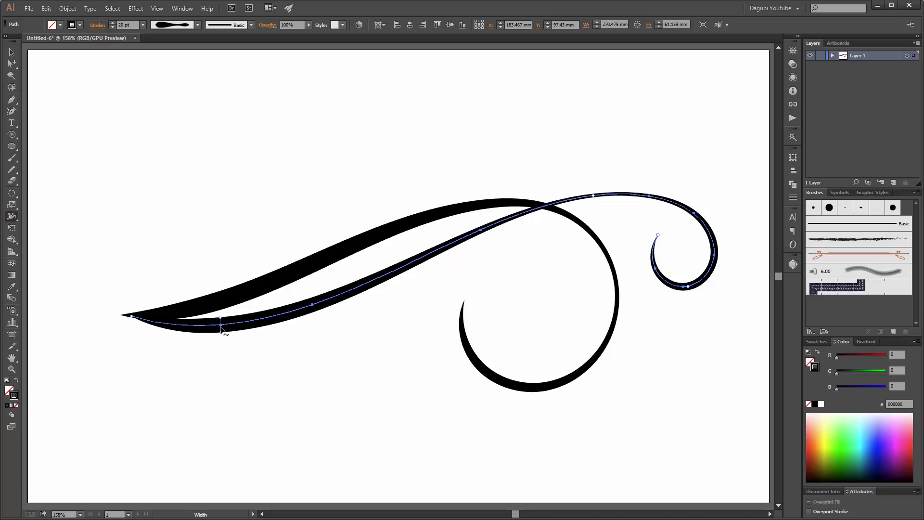
mouse_move(221, 332)
mouse_down()
mouse_move(223, 342)
mouse_move(220, 332)
mouse_up()
drag(593, 199, 596, 201)
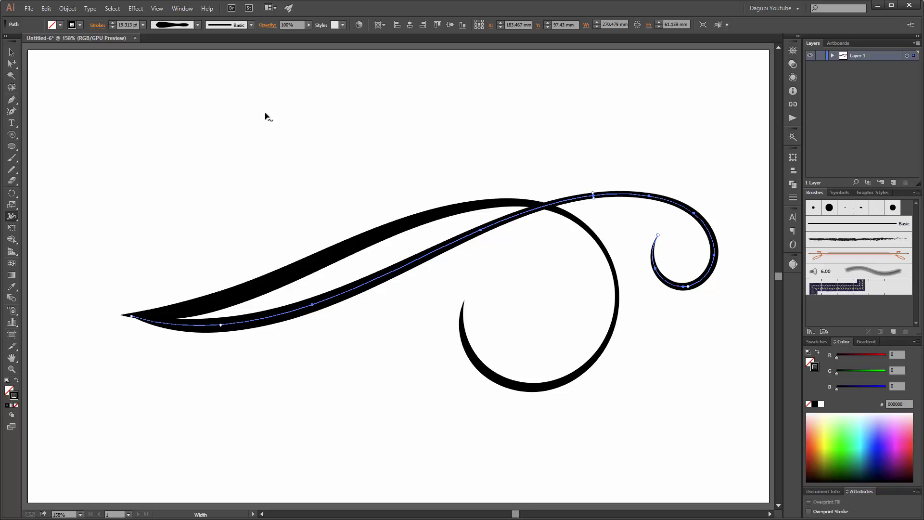
Step: Move both curves together downward and slightly to the left on the artboard
key(v)
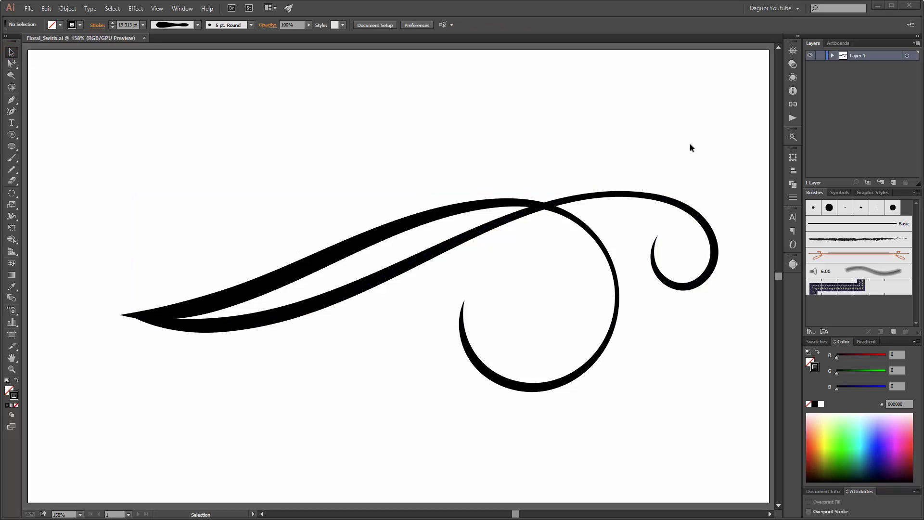
drag(566, 159, 406, 301)
click(410, 208)
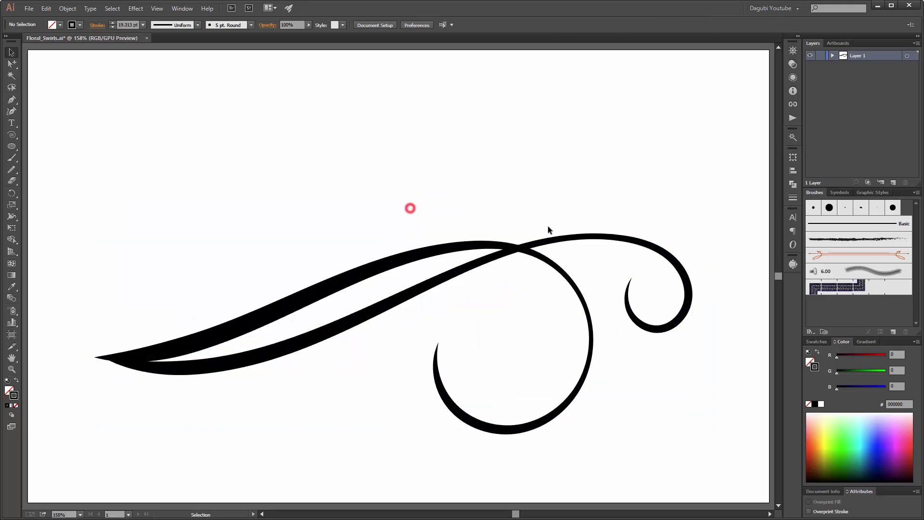
Step: Reduce the stroke weight of the curve with the small curl to 13 pt and deselect it
click(567, 241)
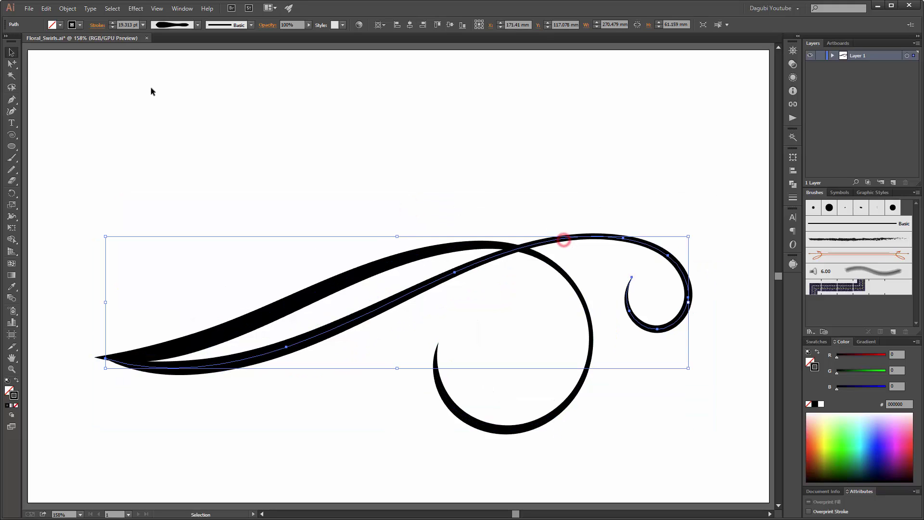
click(113, 27)
click(113, 27)
click(114, 27)
click(113, 27)
click(113, 27)
click(113, 27)
click(114, 27)
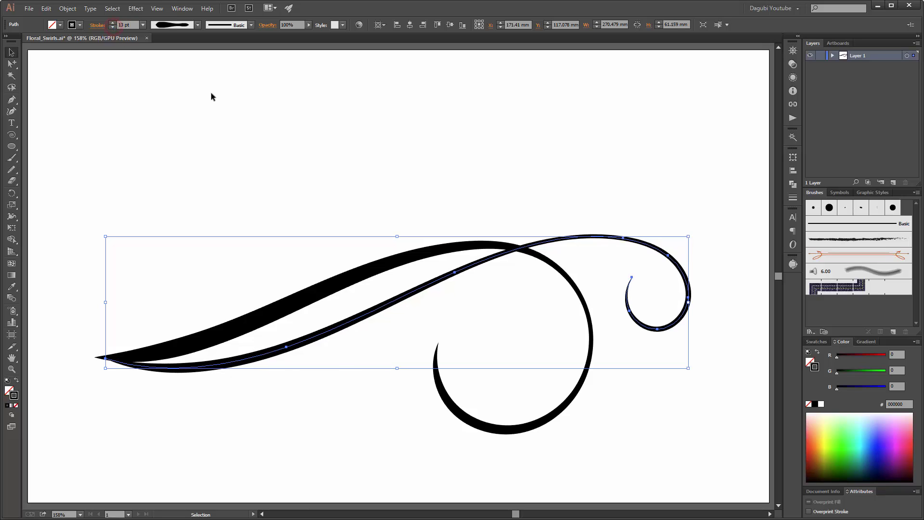
click(531, 115)
Step: Draw a spiral about 29 by 40 mm above the start of the curves with the Spiral tool
key(backslash)
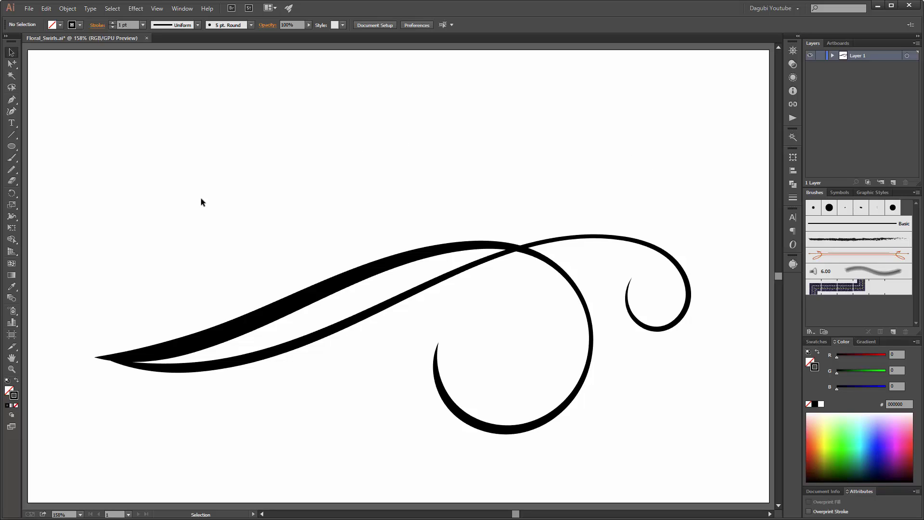
click(12, 135)
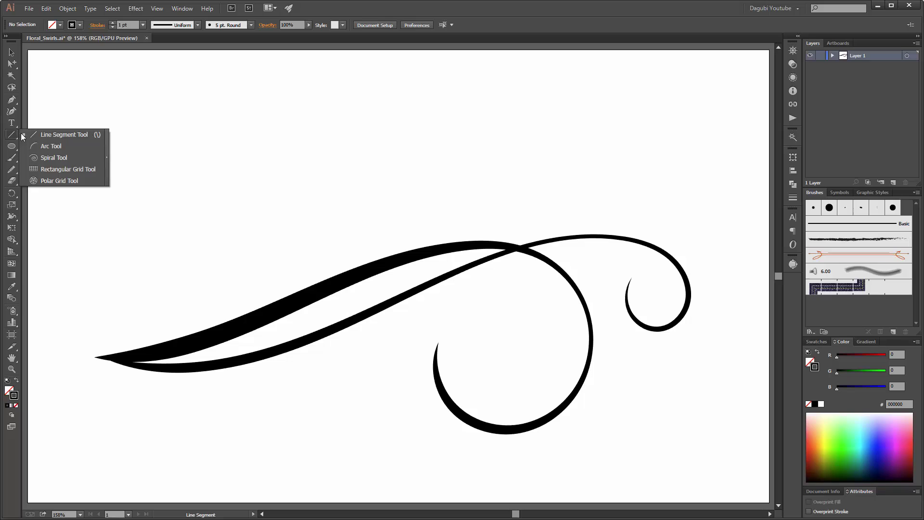
click(53, 158)
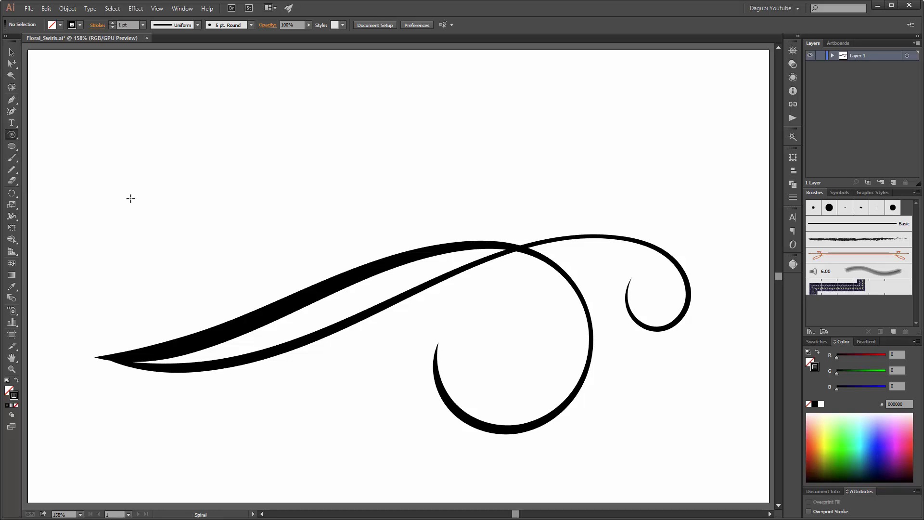
drag(209, 149, 220, 192)
mouse_move(223, 192)
mouse_down()
mouse_move(224, 207)
mouse_move(216, 188)
mouse_move(220, 200)
mouse_up()
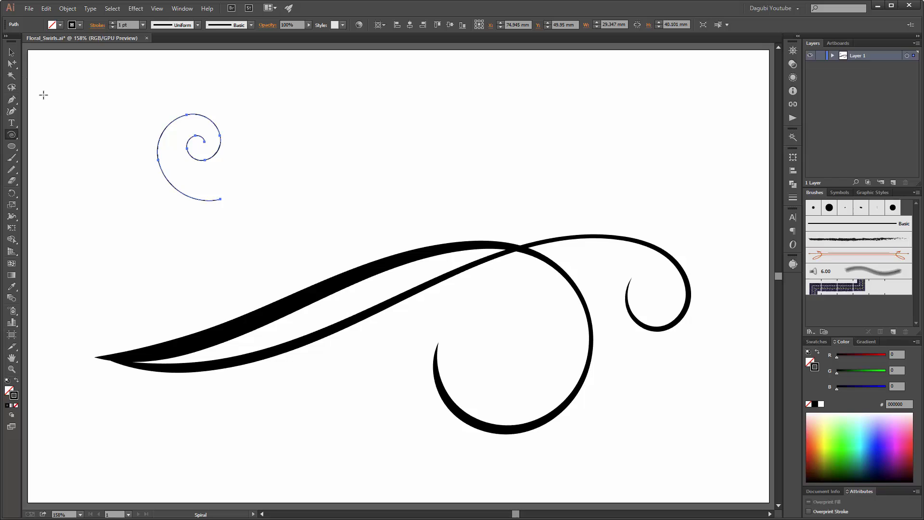
Step: Draw two more spirals beside the first: a shorter open one about 23 by 32 mm and a tighter one about 26 by 30 mm
click(328, 137)
drag(327, 137, 337, 168)
drag(337, 169, 332, 171)
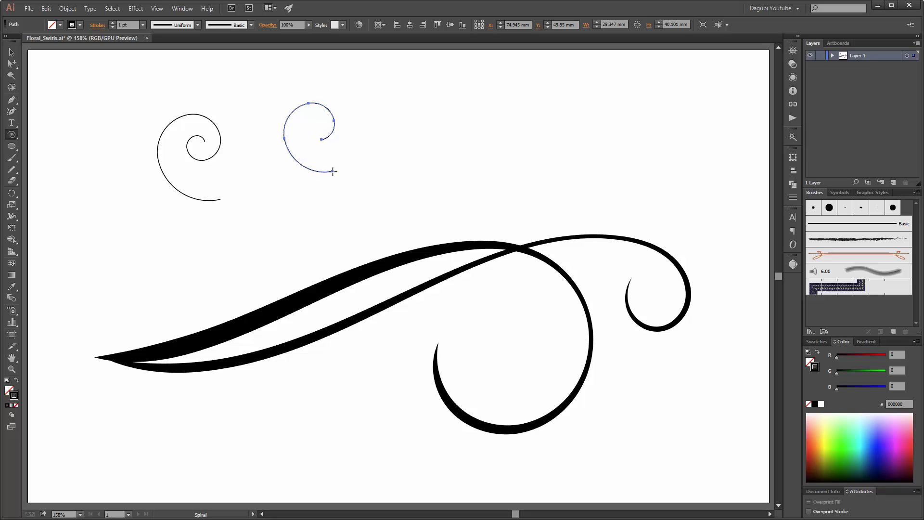
drag(433, 141, 442, 173)
key(Up)
key(Up)
Step: Apply the saved swirl width profile to all three spirals
click(11, 51)
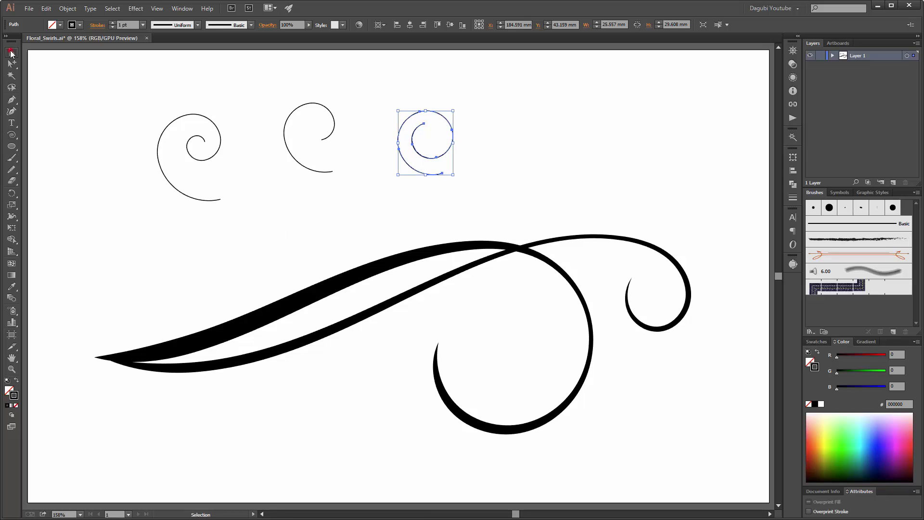
drag(118, 79, 508, 164)
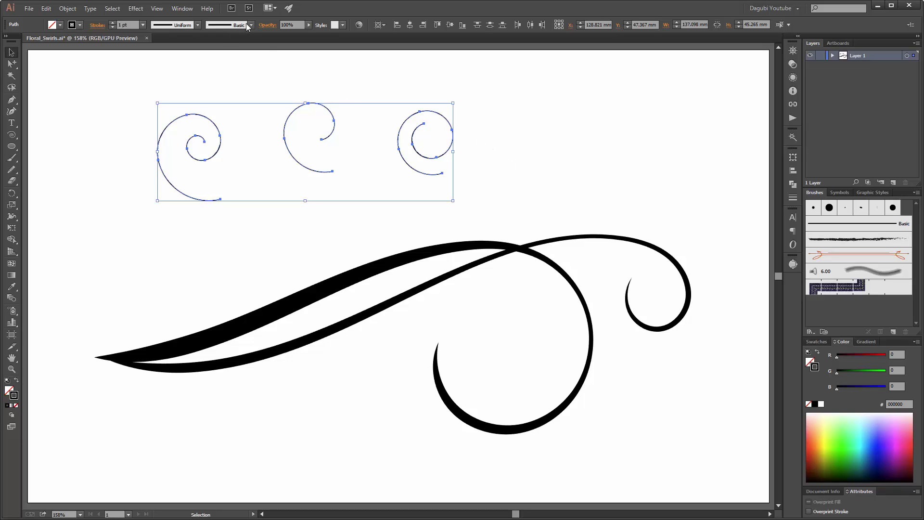
click(178, 24)
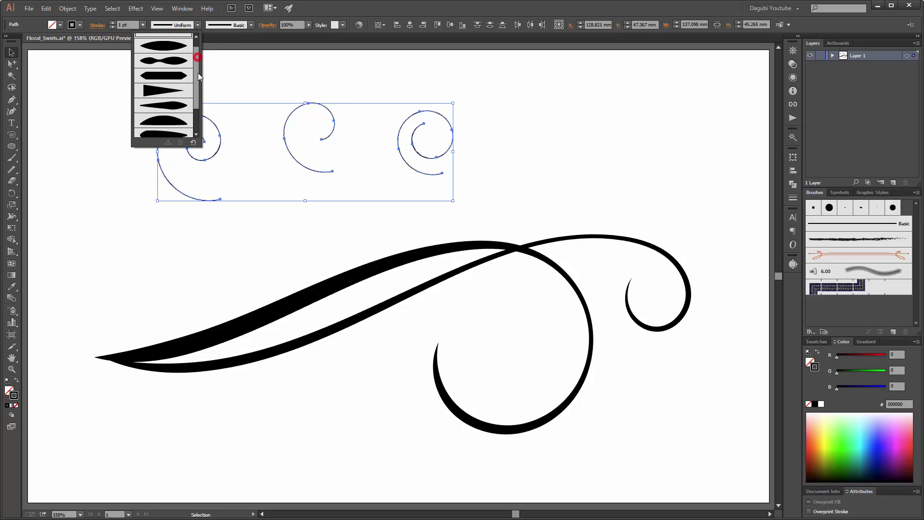
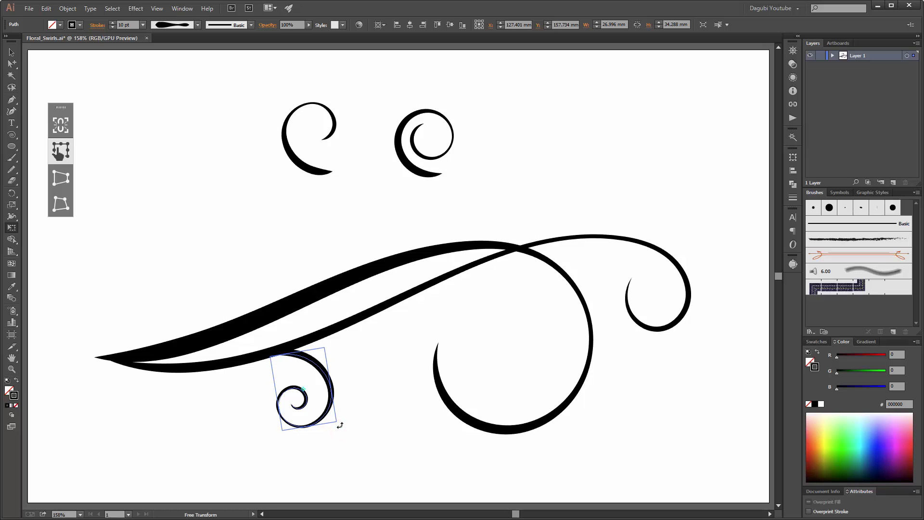
Step: Nudge the rotated spiral slightly left so its outer end blends into the underside of the lower curve
click(317, 370)
drag(316, 370, 315, 371)
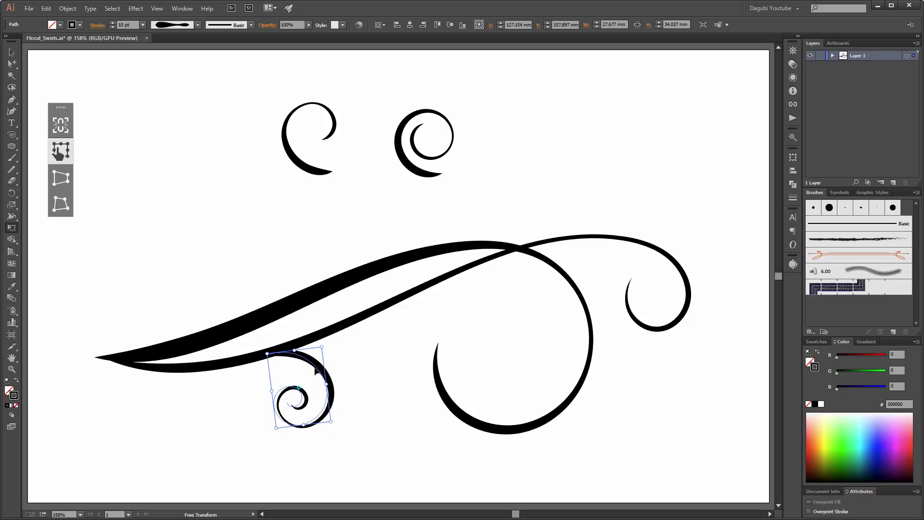
Step: Move the short open spiral into the thin curve's right-hand curl, rotate it and shrink it to about 19 by 24 mm
key(v)
click(310, 170)
key(e)
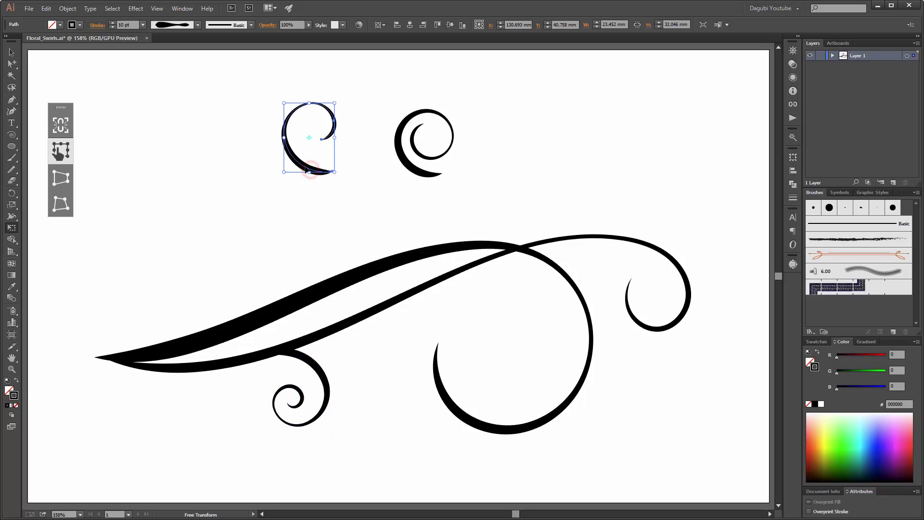
drag(303, 166, 646, 291)
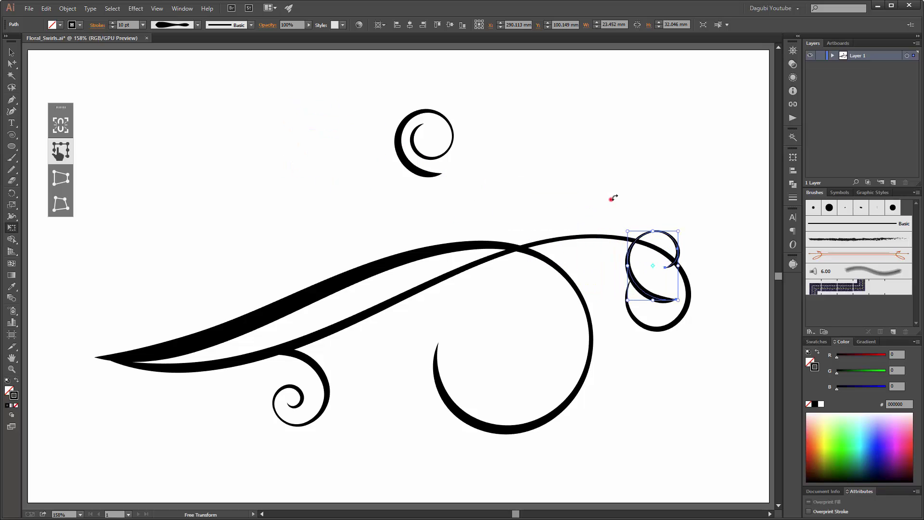
drag(611, 199, 643, 281)
drag(670, 247, 676, 277)
drag(654, 227, 705, 225)
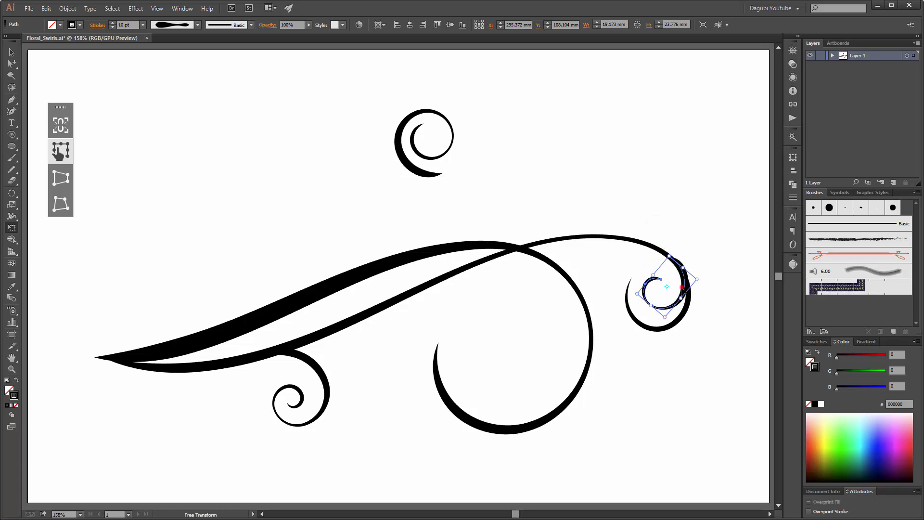
drag(681, 287, 678, 289)
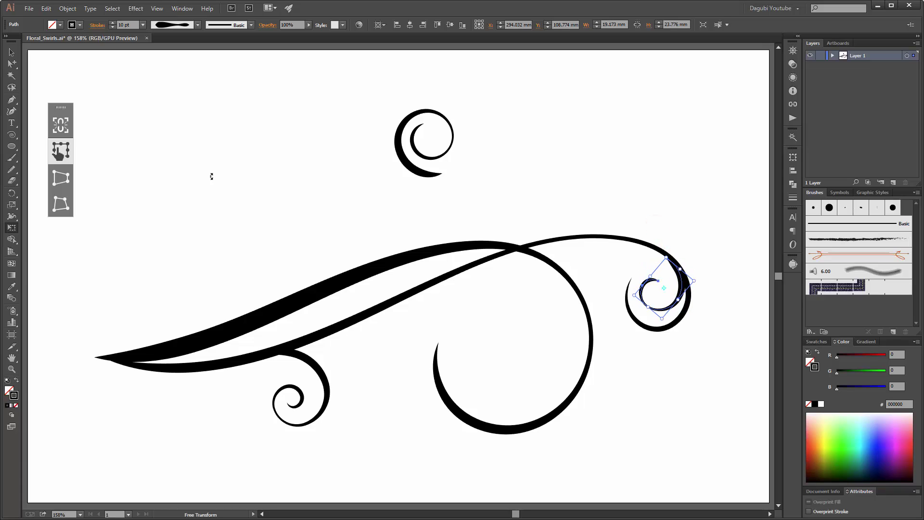
Step: Set the shrunken spiral's stroke weight to 6 pt and nudge it upward to blend with the curve
click(112, 27)
click(112, 27)
click(112, 27)
click(112, 27)
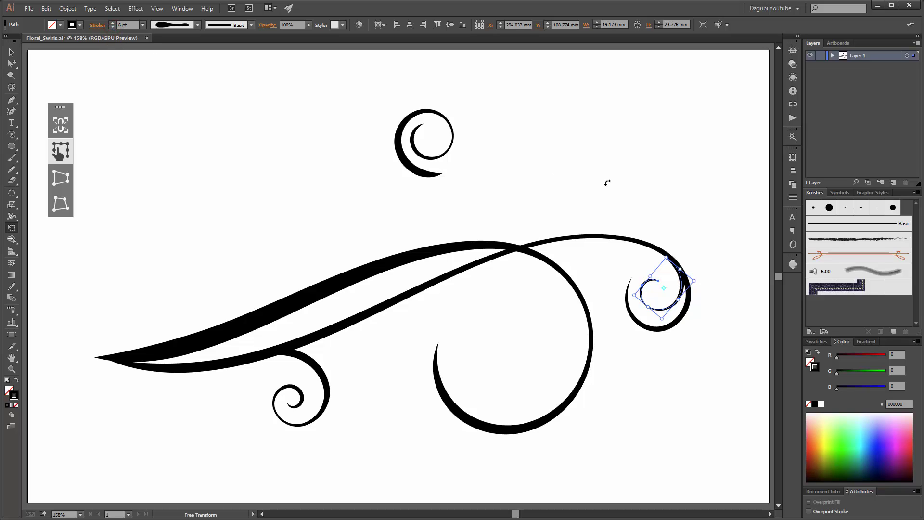
key(Up)
key(Up)
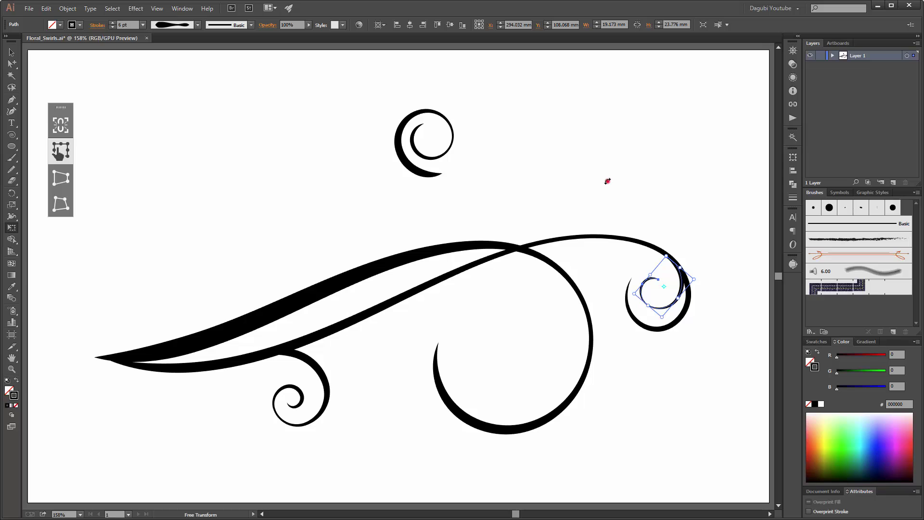
click(620, 188)
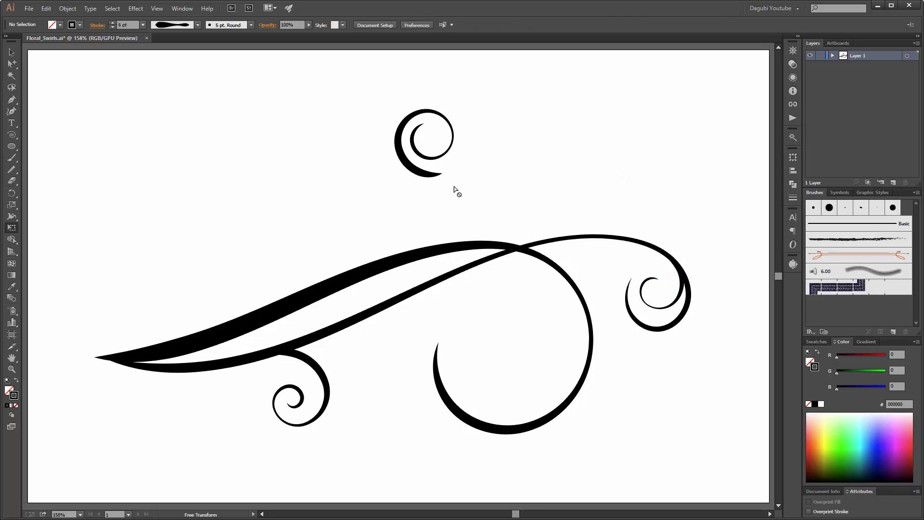
Step: Move the tight spiral inside the large loop and rotate it so its outer end branches from the loop's upper right inner edge
click(421, 177)
drag(421, 176, 508, 359)
drag(447, 282, 443, 270)
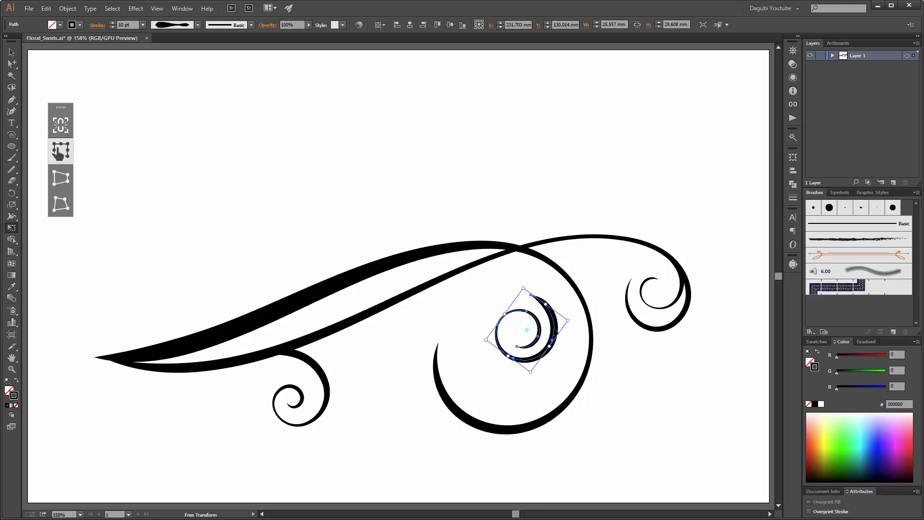
mouse_move(554, 329)
mouse_down()
mouse_move(570, 327)
mouse_move(535, 289)
mouse_move(581, 334)
mouse_move(579, 313)
mouse_up()
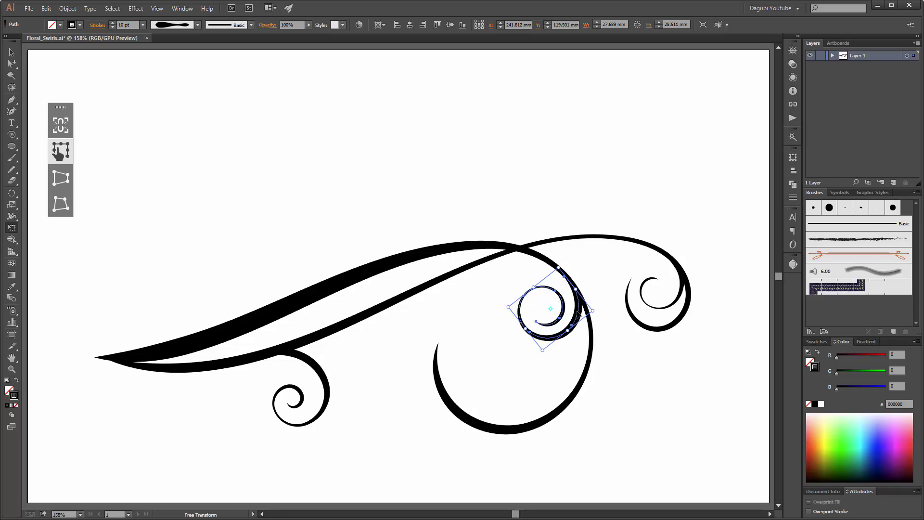
click(671, 406)
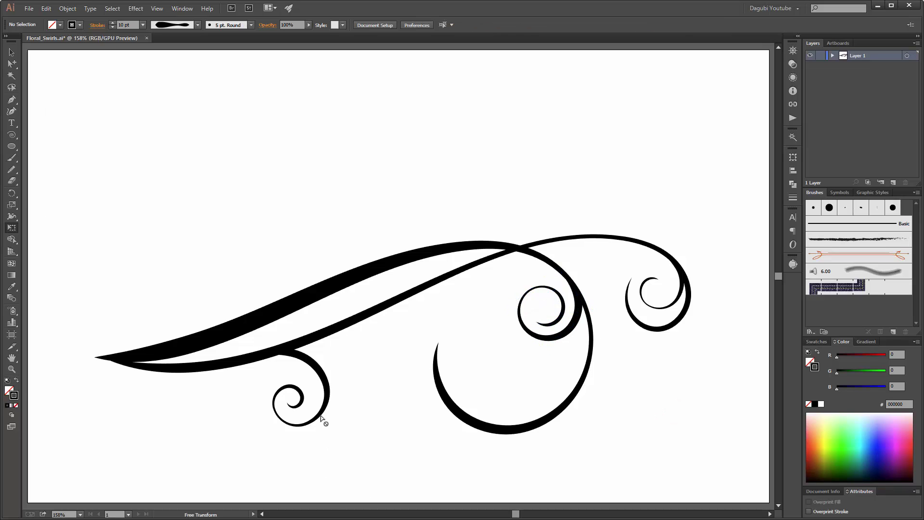
Step: Copy the spiral below the curves into the space above their left half and enlarge the copy to about 51 by 62 mm
click(327, 396)
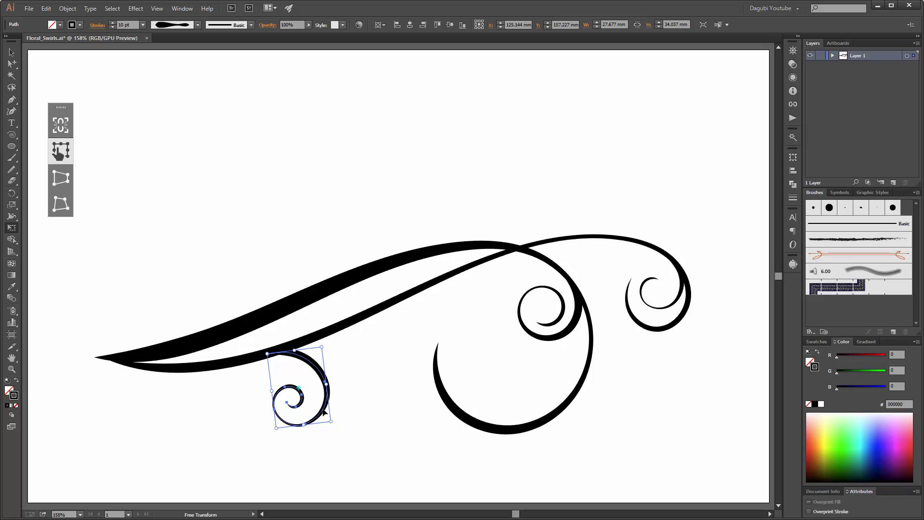
key(ctrl)
drag(323, 412, 254, 236)
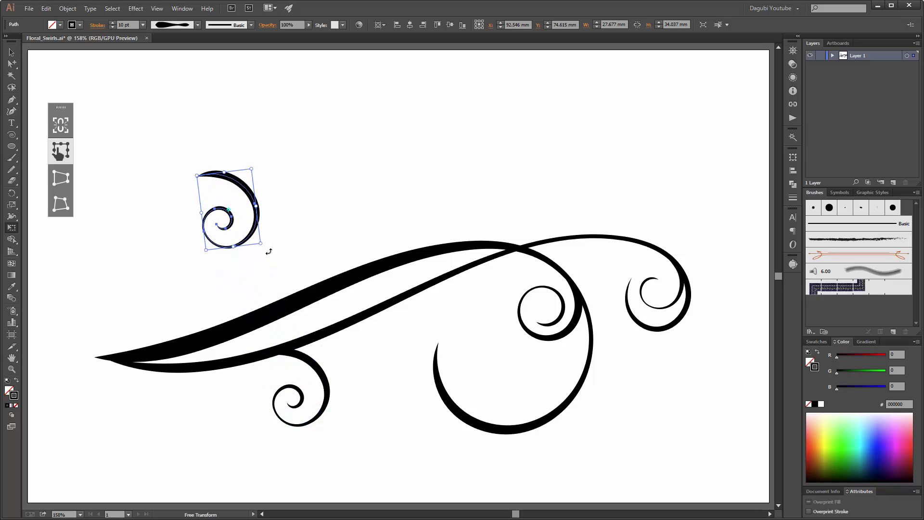
drag(251, 169, 289, 102)
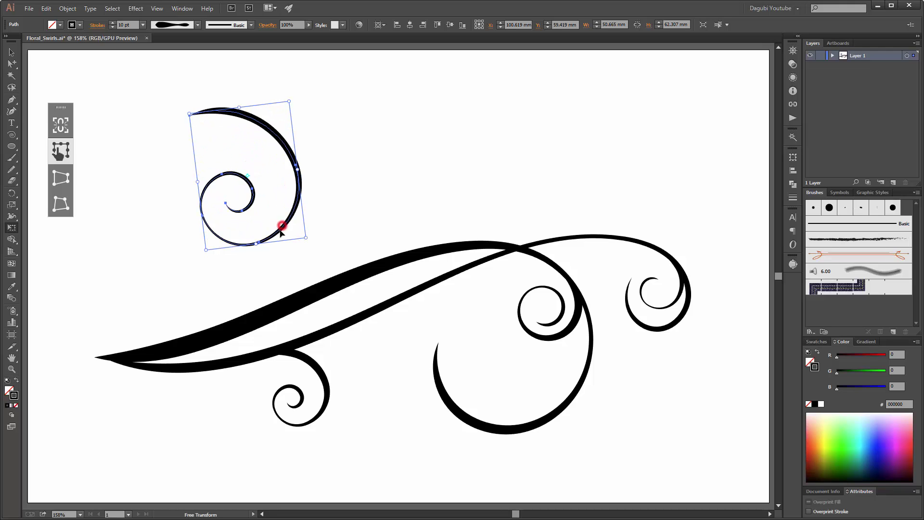
drag(281, 227, 258, 268)
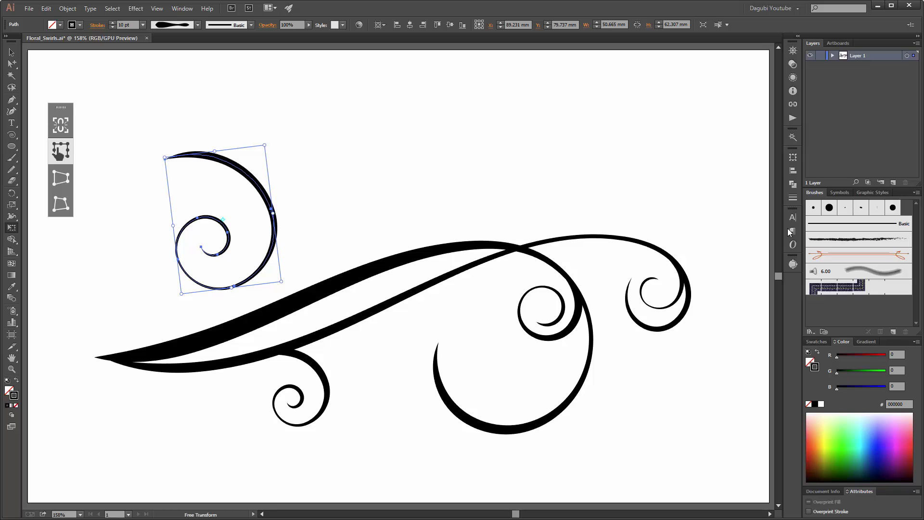
Step: Flip the enlarged copy horizontally, rotate it so its tail lies near the thick curve, and scale it to about 58 by 80 mm
click(792, 157)
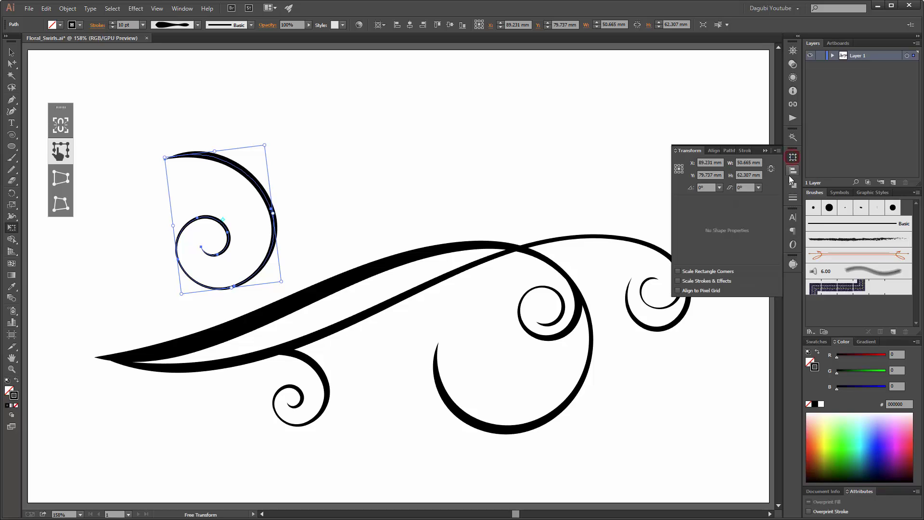
click(777, 151)
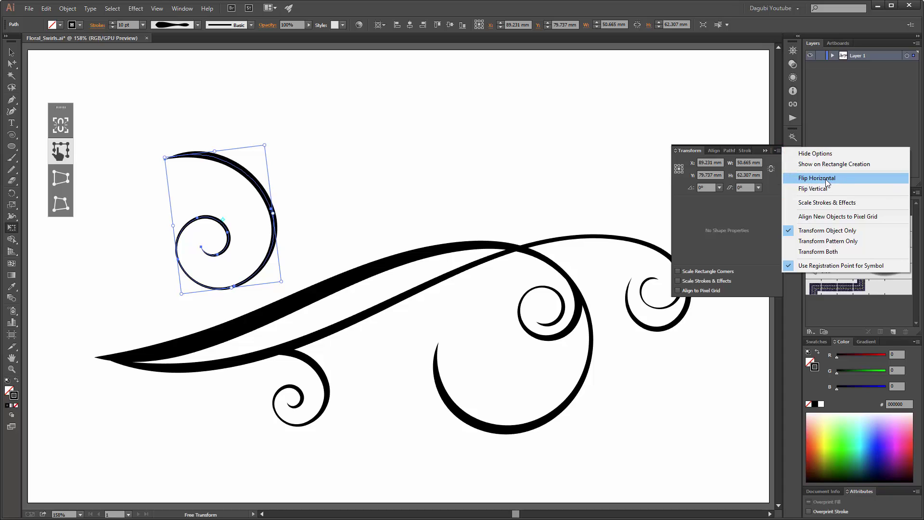
click(827, 179)
drag(232, 115, 232, 297)
drag(231, 158, 246, 123)
mouse_move(264, 264)
mouse_down()
mouse_move(269, 279)
mouse_move(275, 274)
mouse_up()
Step: Pull the large spiral's outer end anchor to the curves' pointed start and adjust its handle to follow the thick curve
click(11, 65)
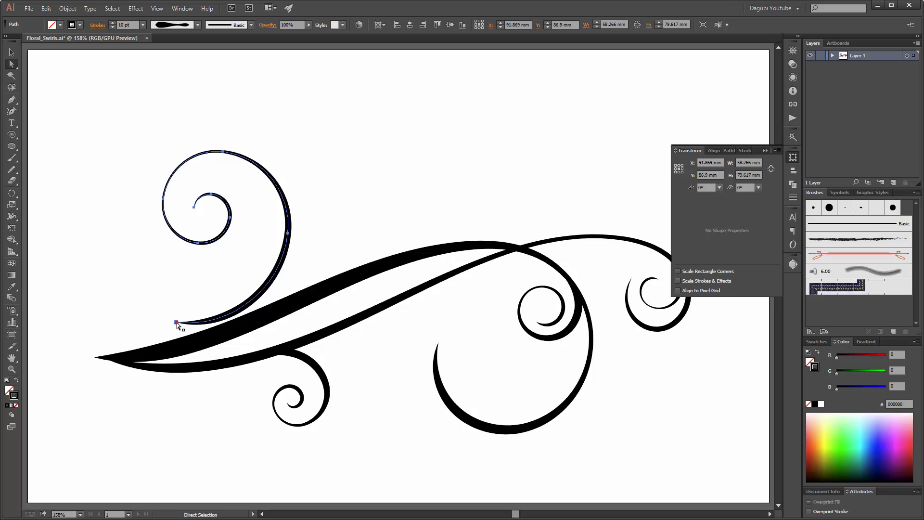
click(176, 321)
drag(176, 322, 107, 358)
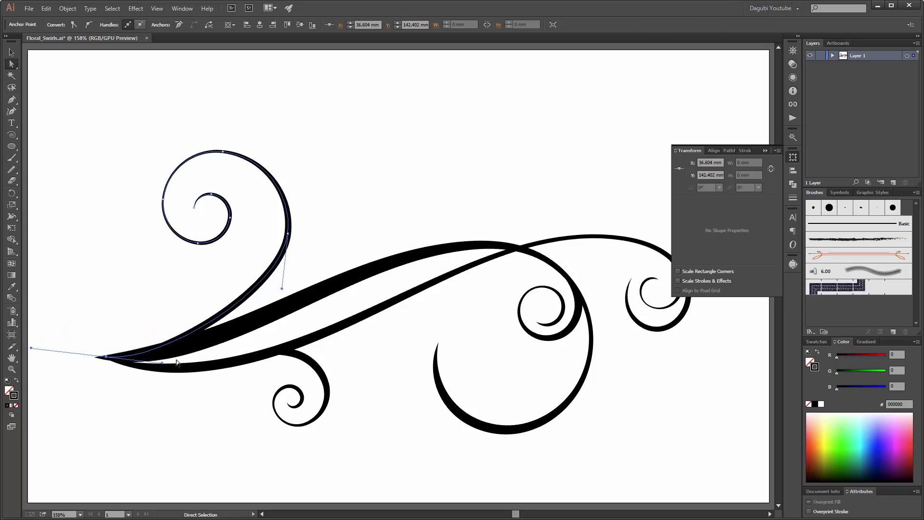
drag(163, 365, 223, 342)
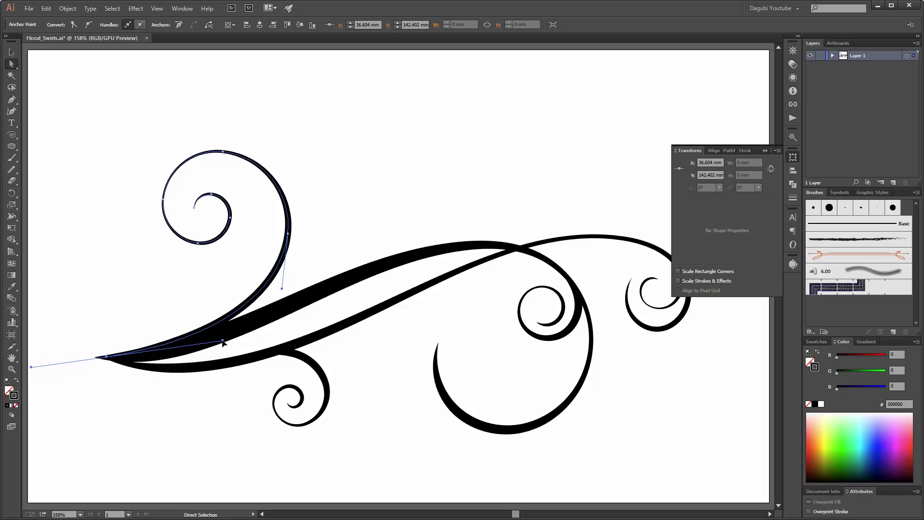
Step: Deselect the large spiral and save the document
click(428, 144)
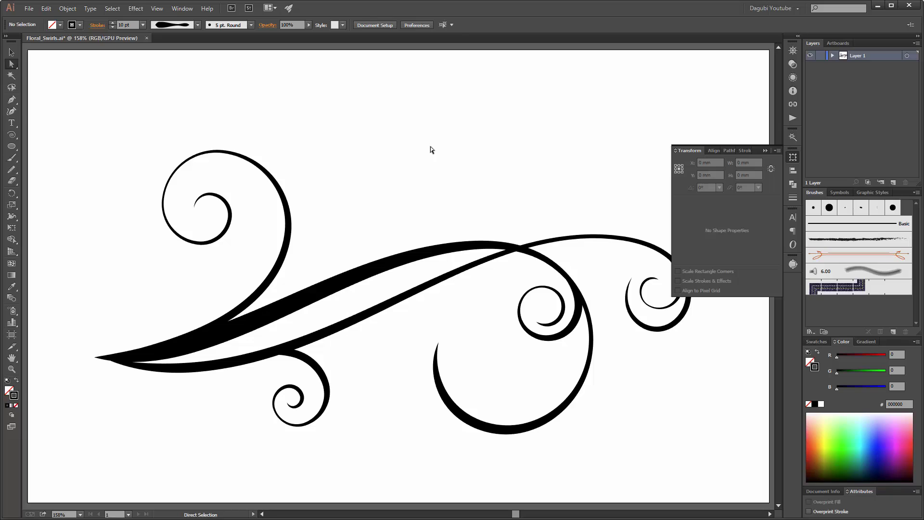
click(765, 150)
key(ctrl+s)
Step: Adjust the small spiral below the curves slightly, place a copy above the middle of the thick curve and rotate the copy
key(e)
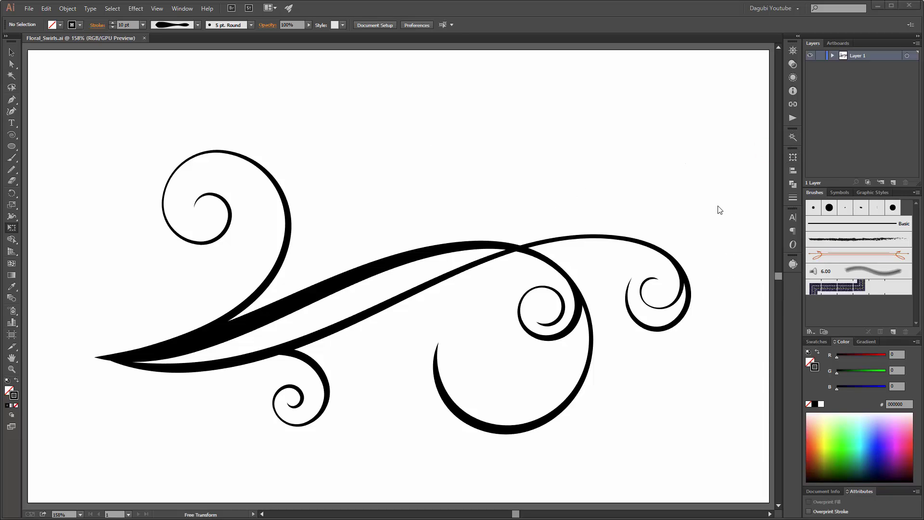
click(309, 357)
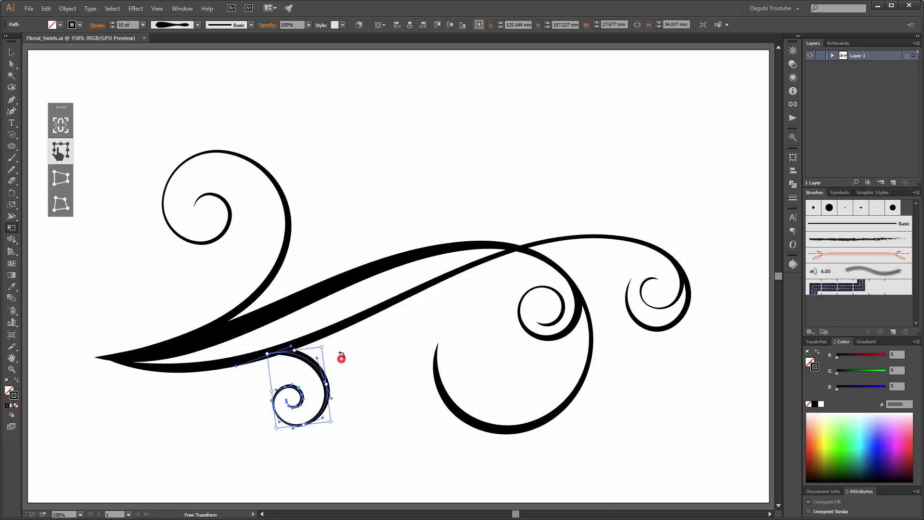
mouse_move(342, 354)
mouse_down()
mouse_move(340, 348)
mouse_move(300, 362)
mouse_move(380, 301)
mouse_move(403, 179)
mouse_up()
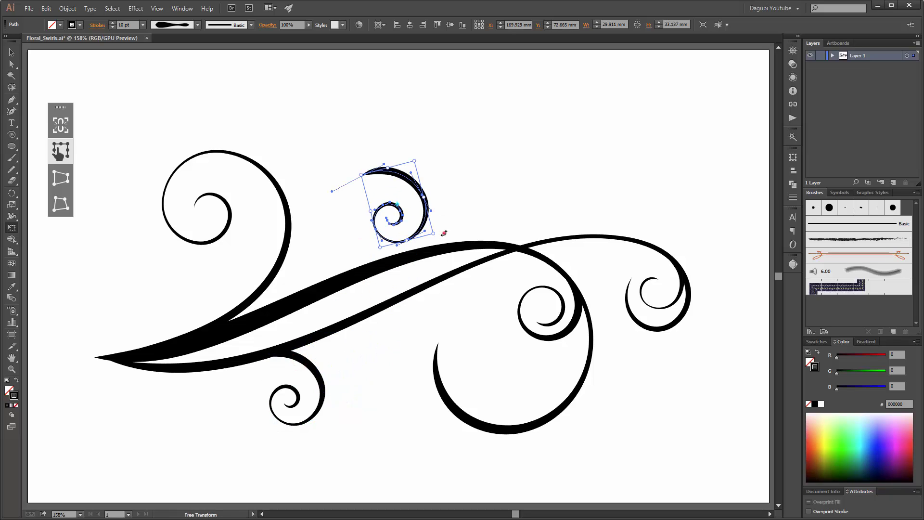
drag(444, 233, 459, 163)
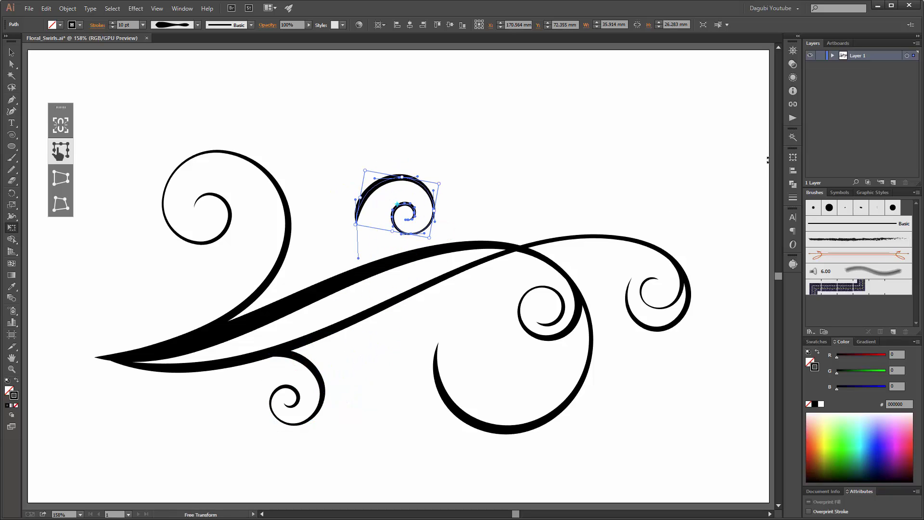
Step: Flip the new copy horizontally, rotate it so its tail runs along the bottom, and move it right above the thick curve
click(793, 157)
click(778, 150)
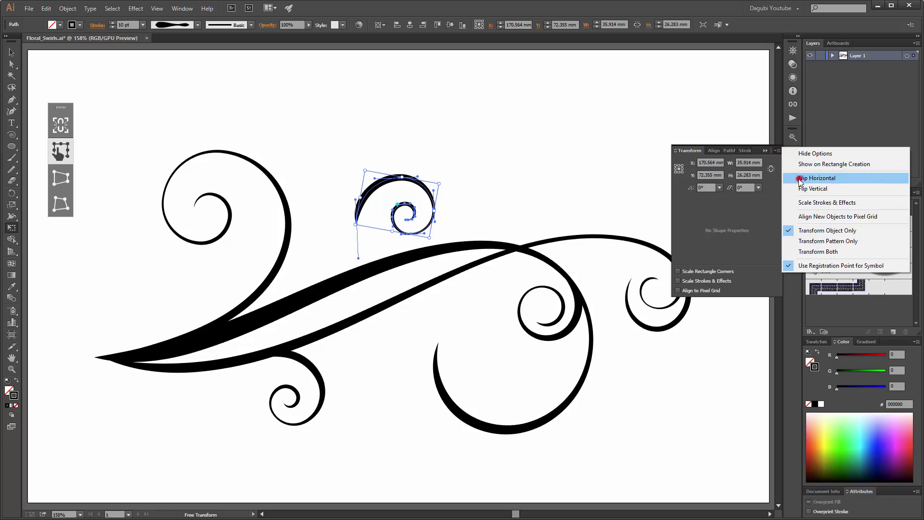
click(799, 182)
drag(446, 146, 424, 234)
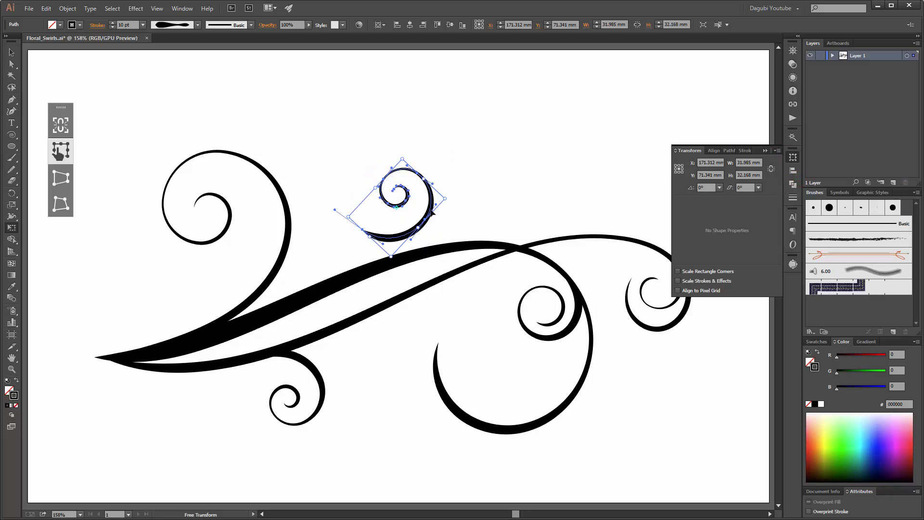
mouse_move(428, 206)
mouse_down()
mouse_move(469, 225)
mouse_move(473, 196)
mouse_up()
scroll(473, 195, up, 3)
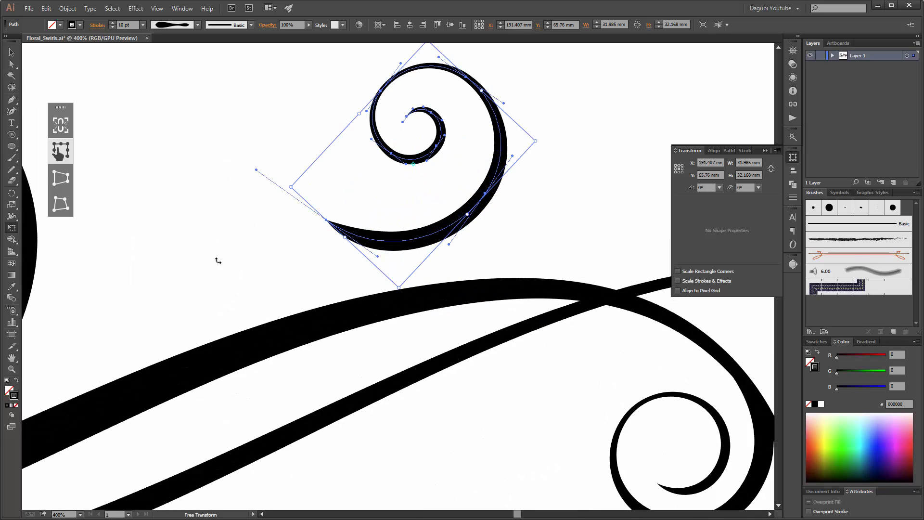
click(12, 64)
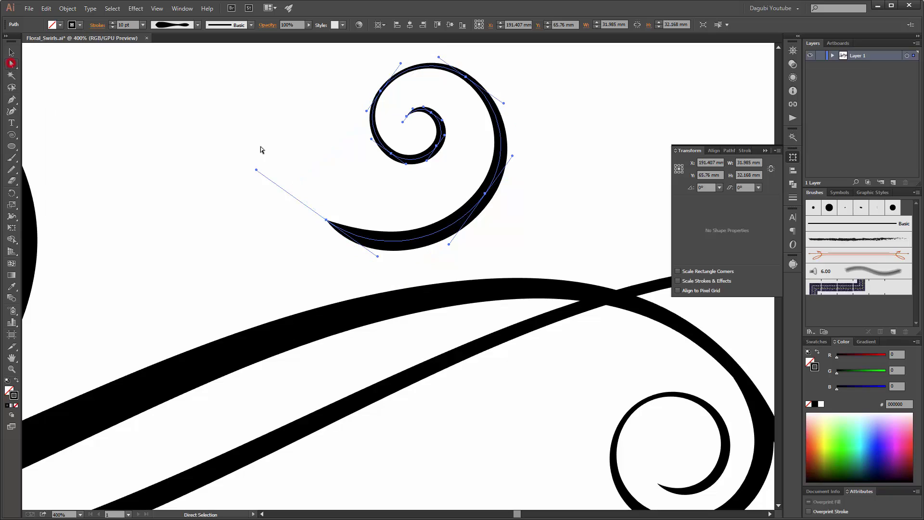
click(326, 221)
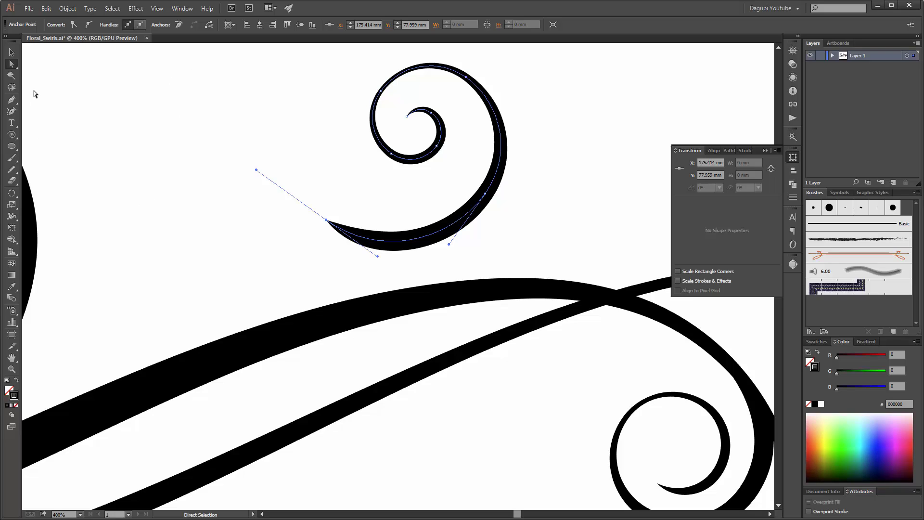
click(178, 25)
click(46, 9)
click(60, 20)
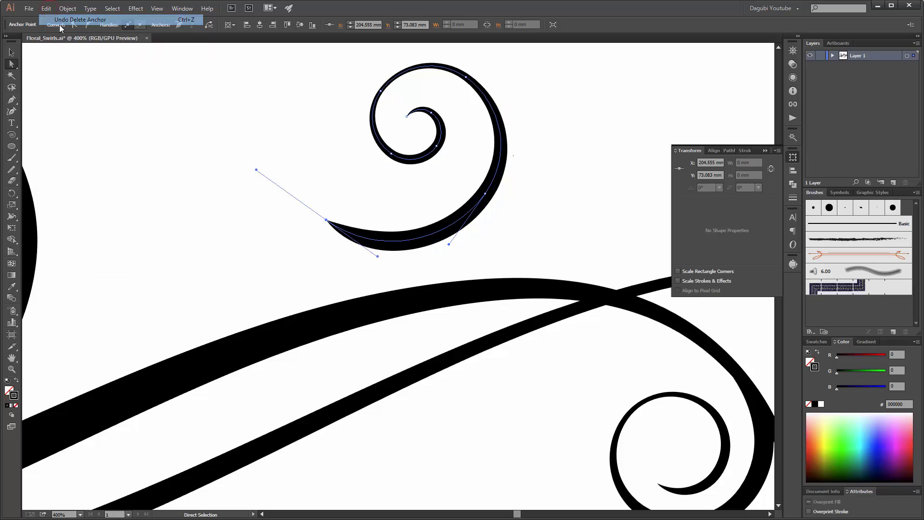
Step: Shorten the copied spiral by deleting its outer end anchor point, and set its stroke weight to 3 pt
drag(12, 99, 75, 127)
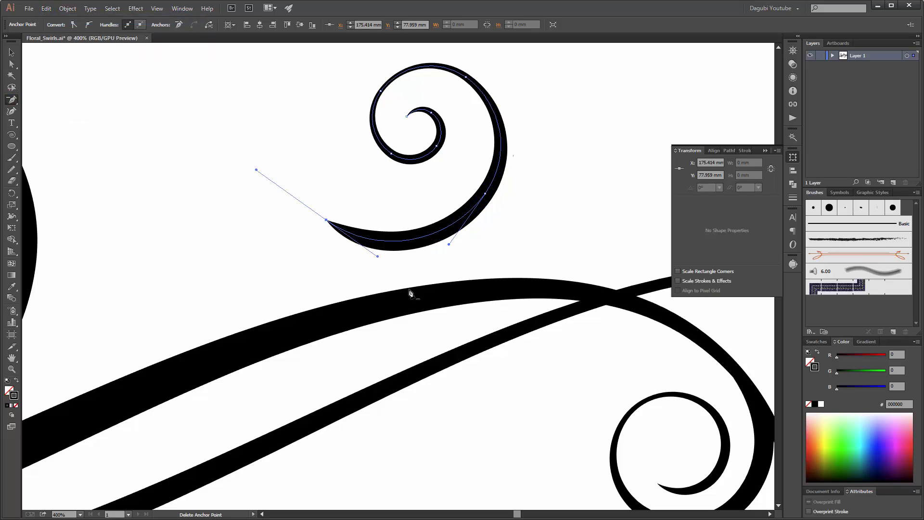
click(326, 221)
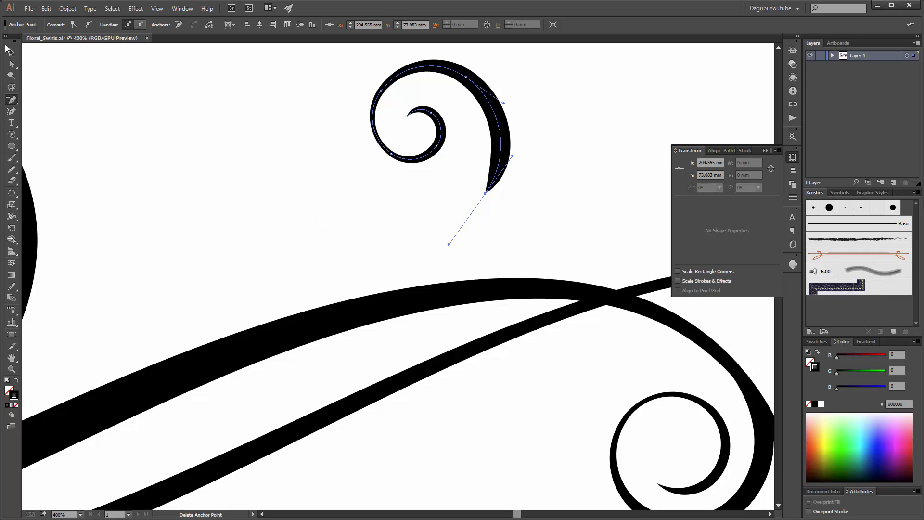
click(11, 52)
click(507, 142)
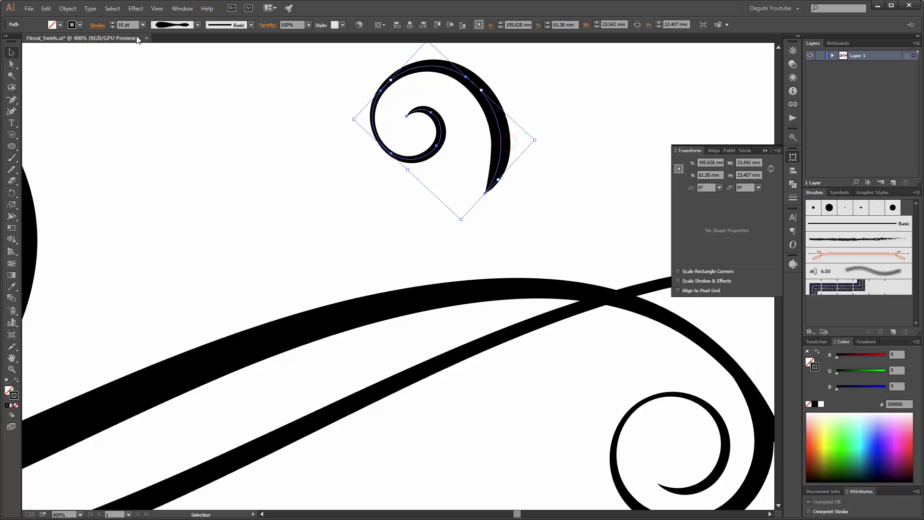
click(112, 27)
click(112, 27)
click(112, 27)
click(112, 27)
click(112, 27)
click(112, 27)
click(112, 27)
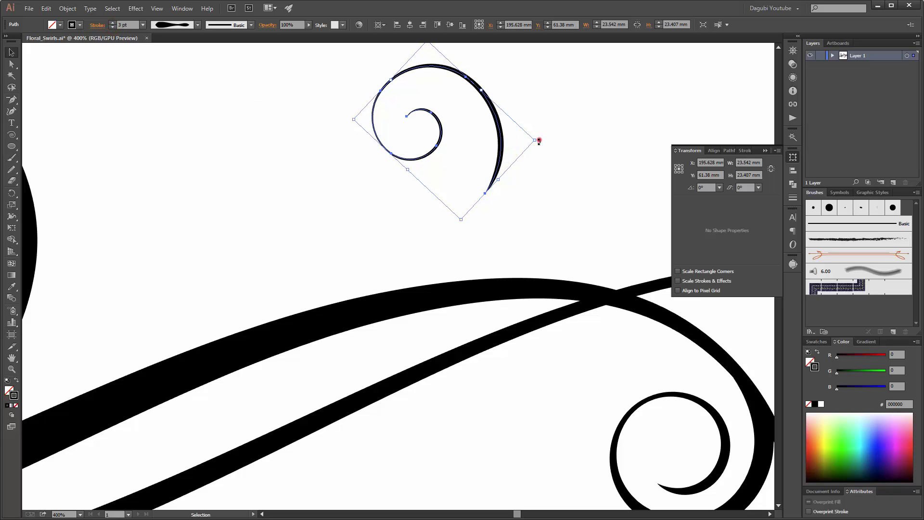
Step: Rotate the shortened spiral and move it down so its outer end attaches to the top edge of the thick curve
drag(539, 141, 441, 274)
scroll(466, 259, down, 3)
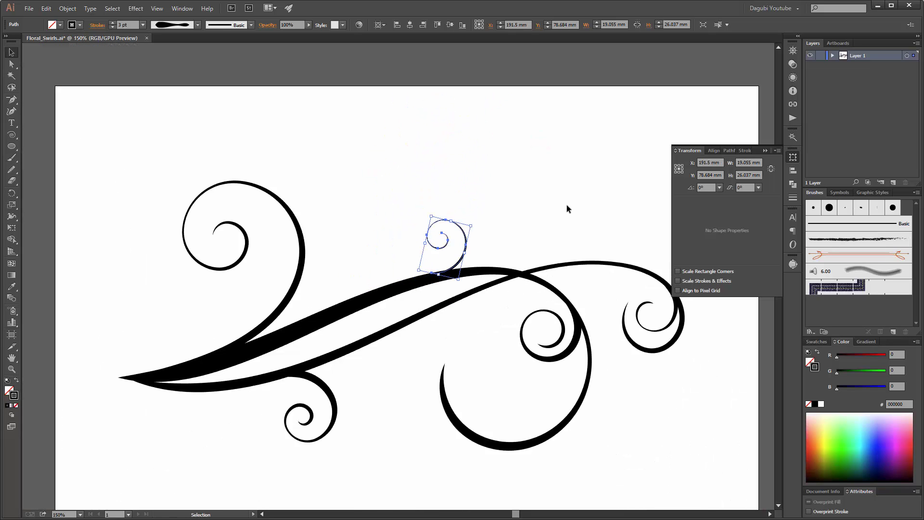
Step: Set the stroke weight of the small spiral above the thick curve to 6 pt
click(579, 156)
key(a)
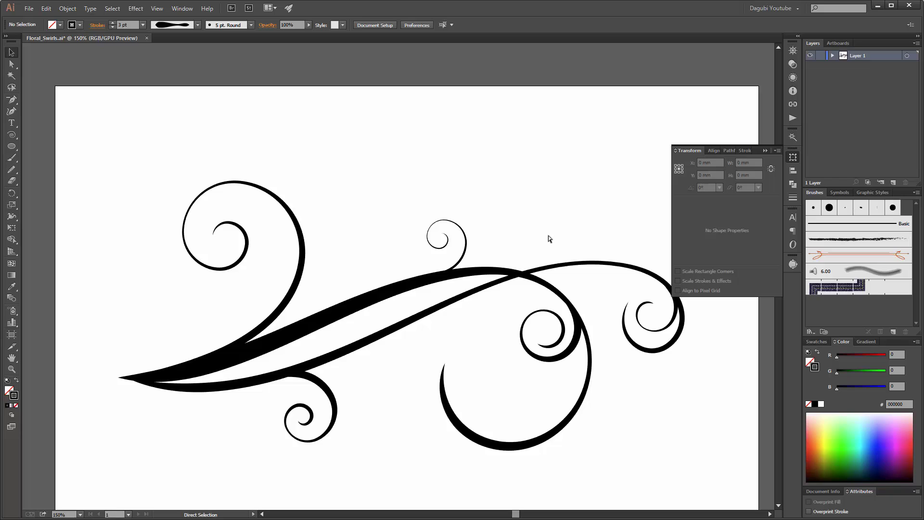
click(462, 256)
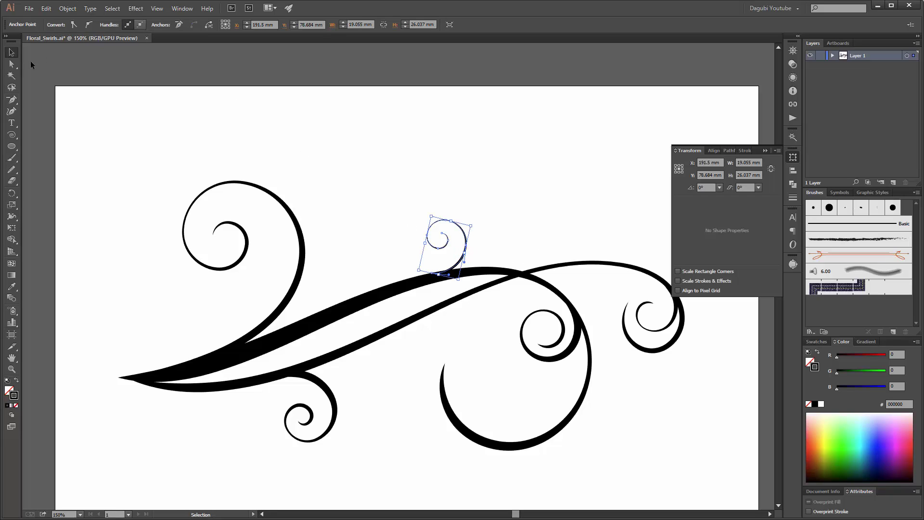
click(463, 230)
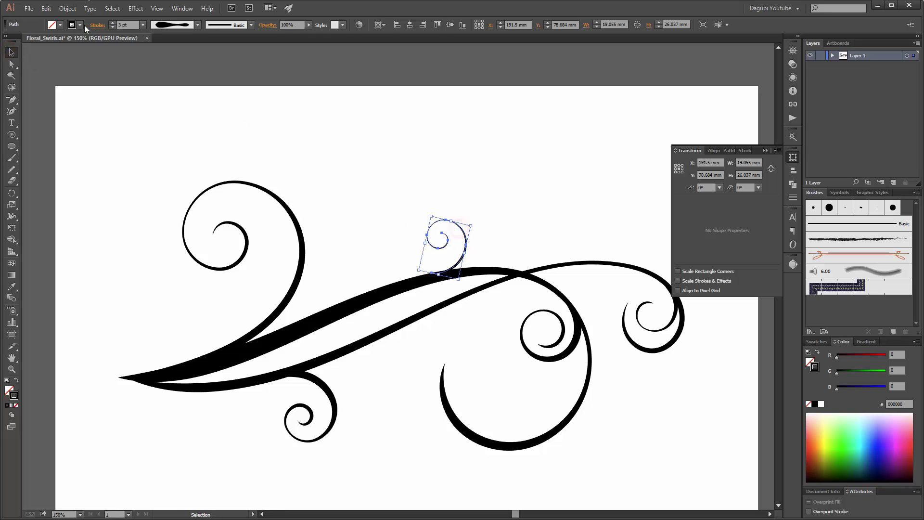
click(113, 22)
click(112, 22)
click(114, 23)
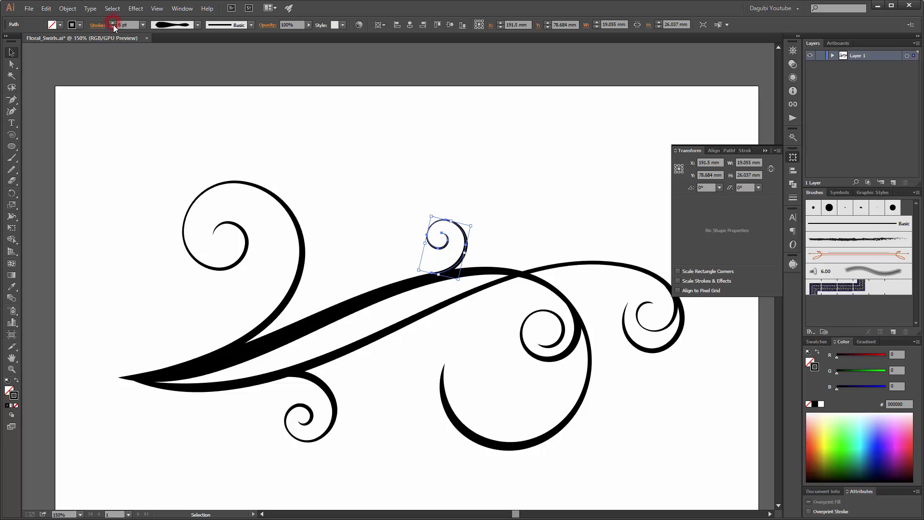
Step: Move the small spiral slightly so its outer end blends into the thick curve's top edge, and collapse the Transform panel
scroll(461, 270, up, 4)
scroll(405, 247, up, 3)
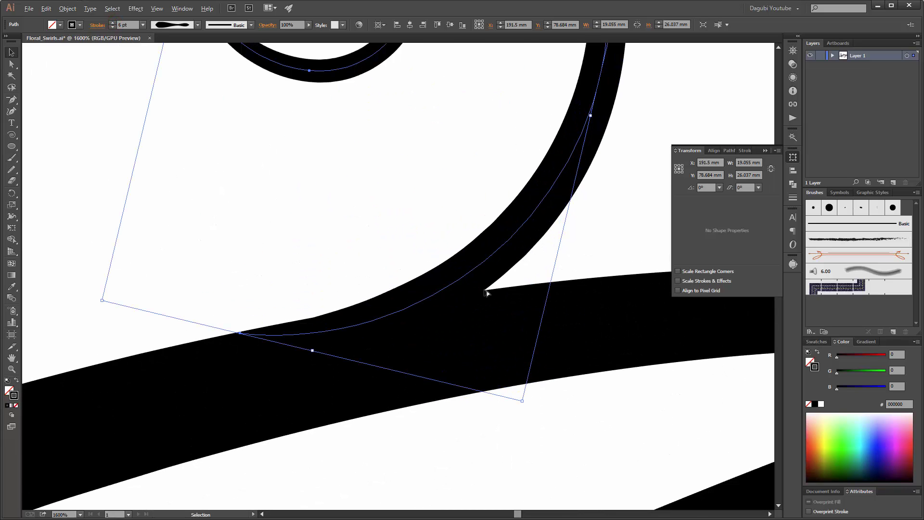
drag(492, 274, 498, 276)
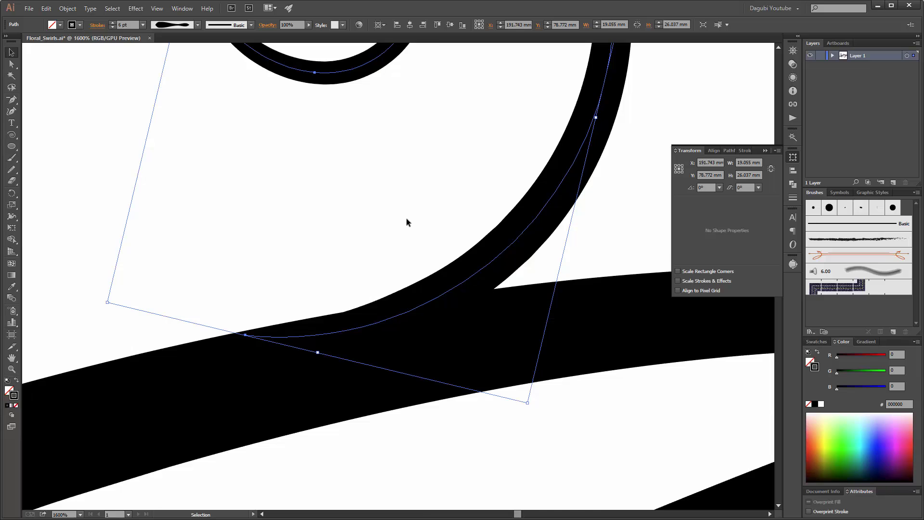
scroll(406, 218, down, 7)
click(541, 141)
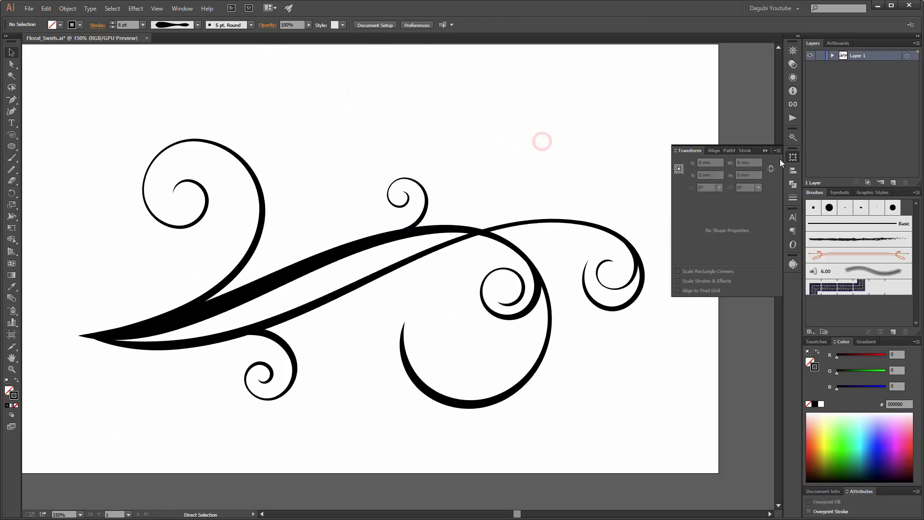
click(765, 151)
scroll(617, 146, up, 1)
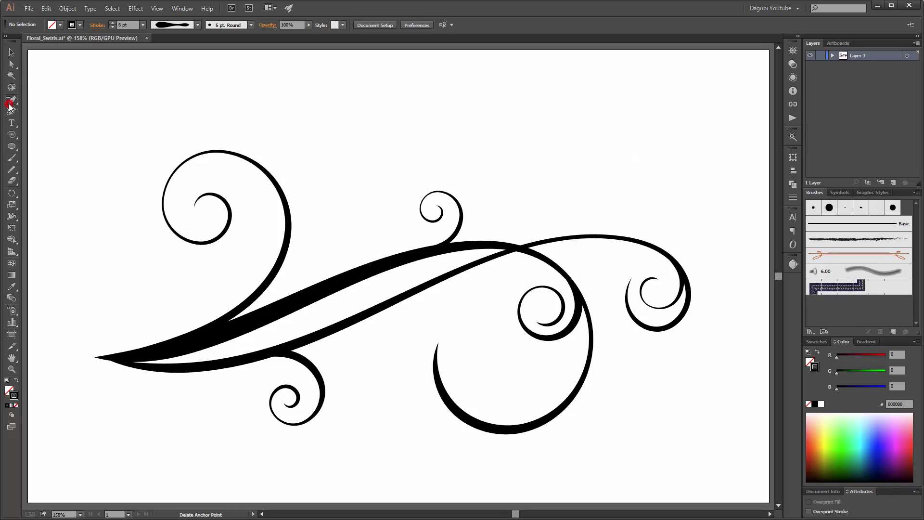
Step: Draw a closed thorn shape with the Pen tool along the inside of the large lower curl, starting where the inner spiral branches off
drag(11, 100, 53, 101)
scroll(597, 367, up, 5)
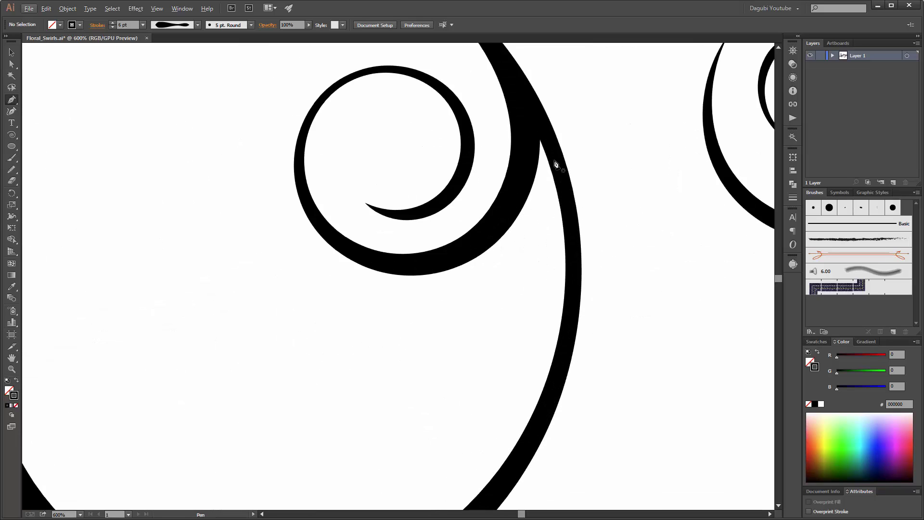
click(538, 126)
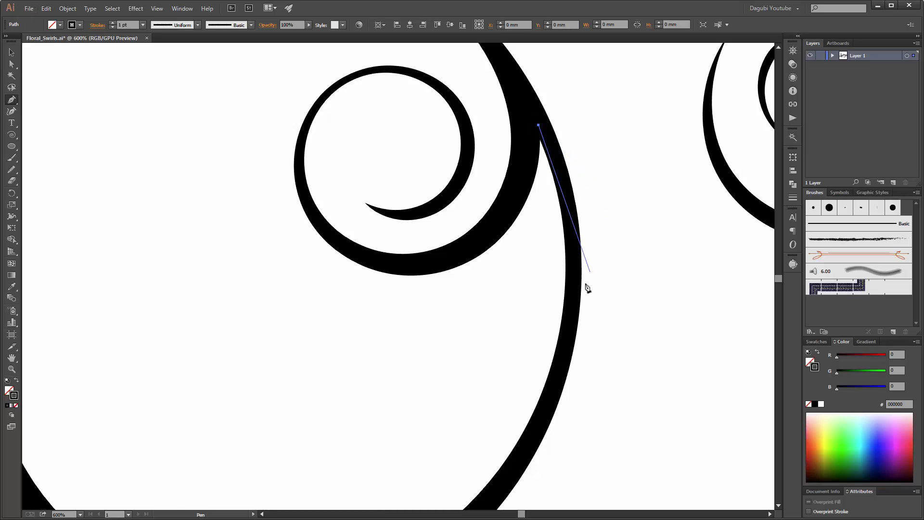
drag(570, 290, 555, 377)
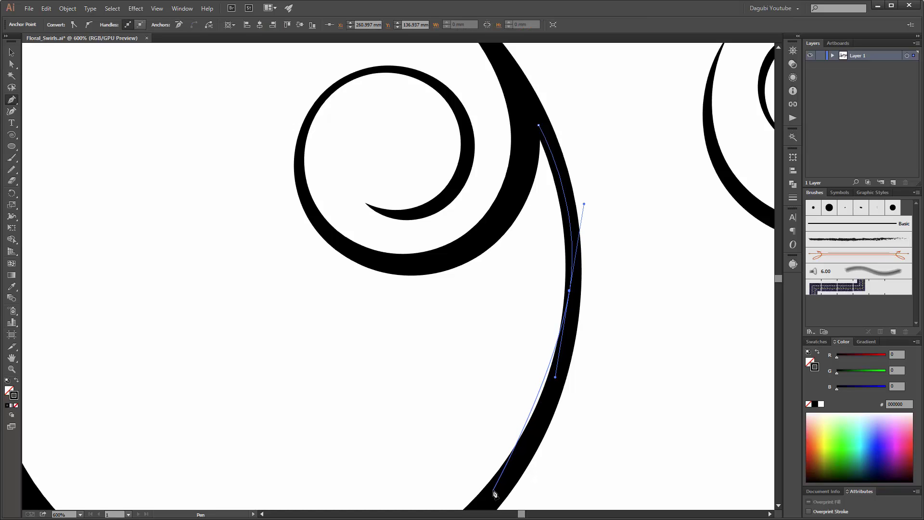
mouse_move(492, 491)
mouse_down()
mouse_move(469, 392)
mouse_move(427, 316)
mouse_move(419, 316)
mouse_move(422, 240)
mouse_move(515, 270)
mouse_move(534, 266)
mouse_up()
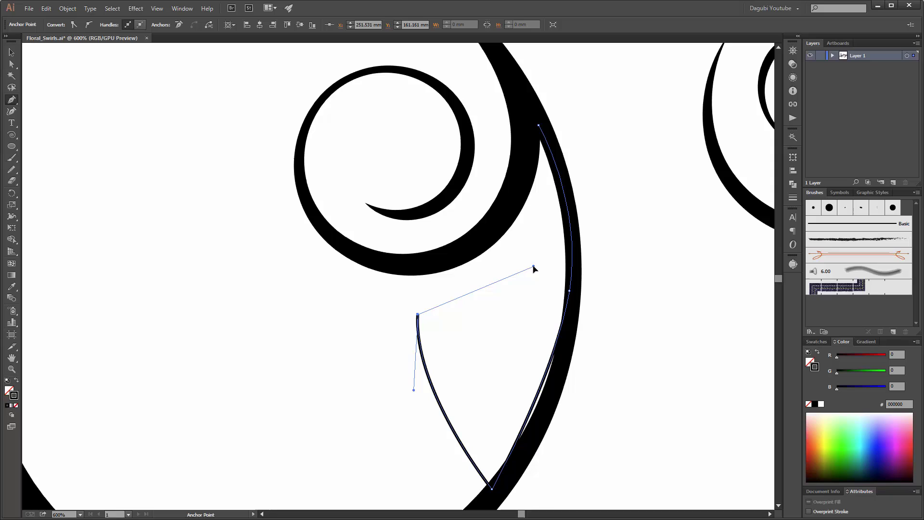
click(539, 126)
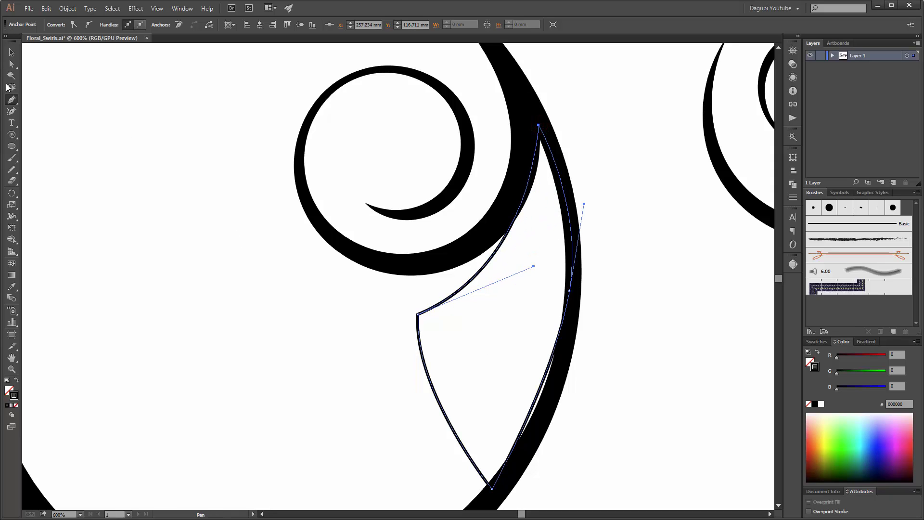
Step: Adjust the direction handles at the thorn's tip so its upper and lower sides both curve inward
click(12, 63)
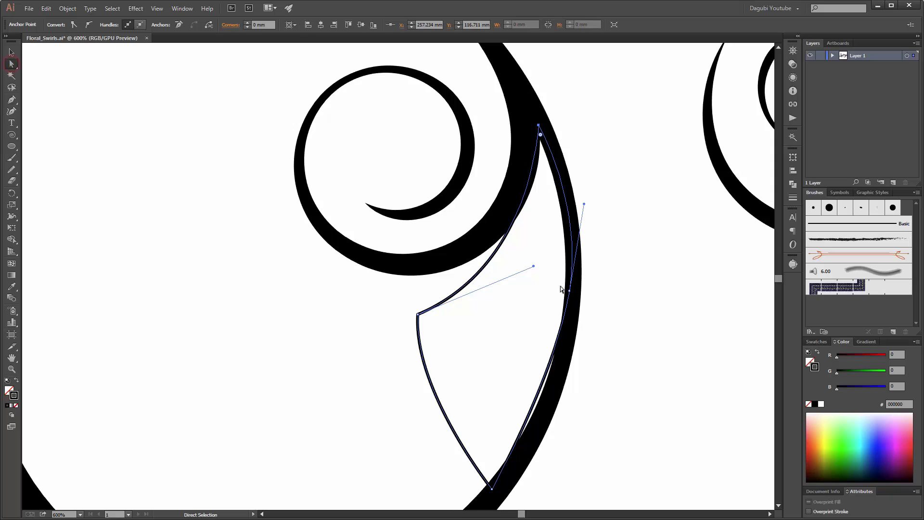
mouse_move(533, 266)
mouse_down()
mouse_move(542, 291)
mouse_move(570, 279)
mouse_up()
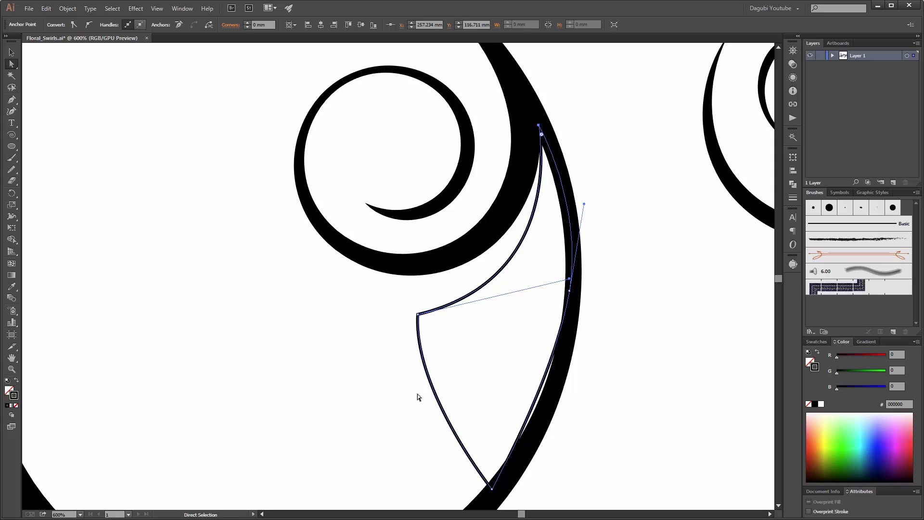
click(419, 314)
drag(415, 389, 449, 390)
drag(479, 388, 479, 388)
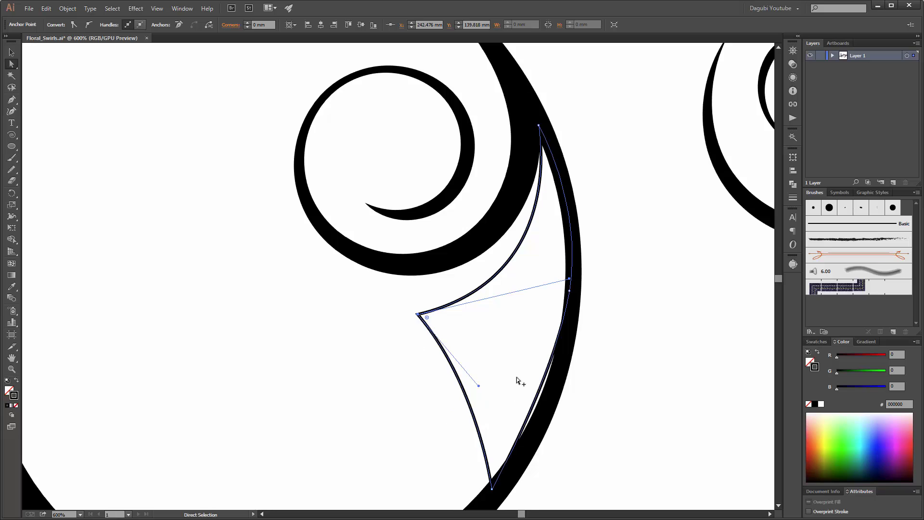
Step: Remove the thorn shape's stroke and fill the shape with black
scroll(516, 377, down, 2)
click(12, 52)
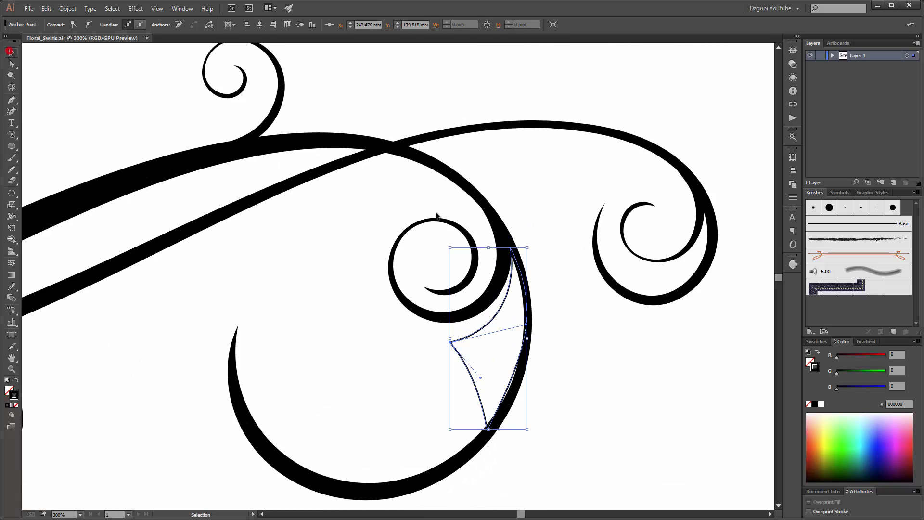
click(488, 326)
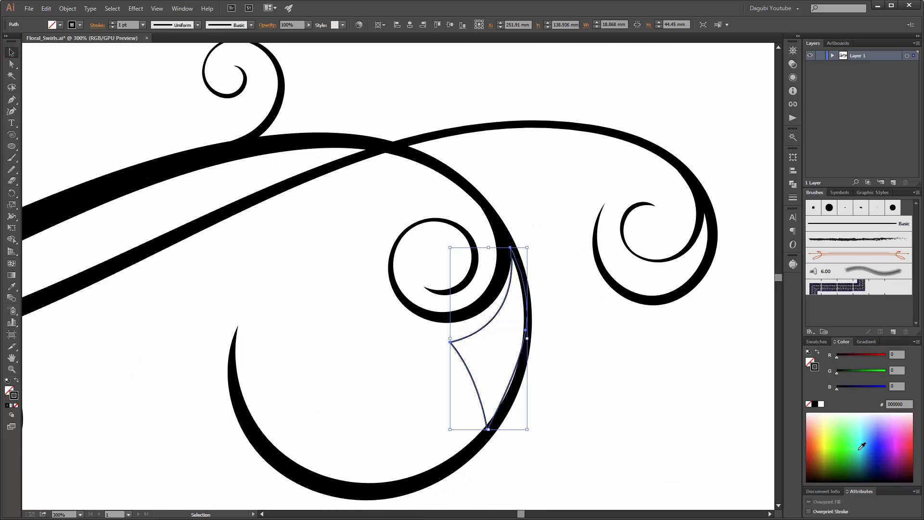
click(808, 404)
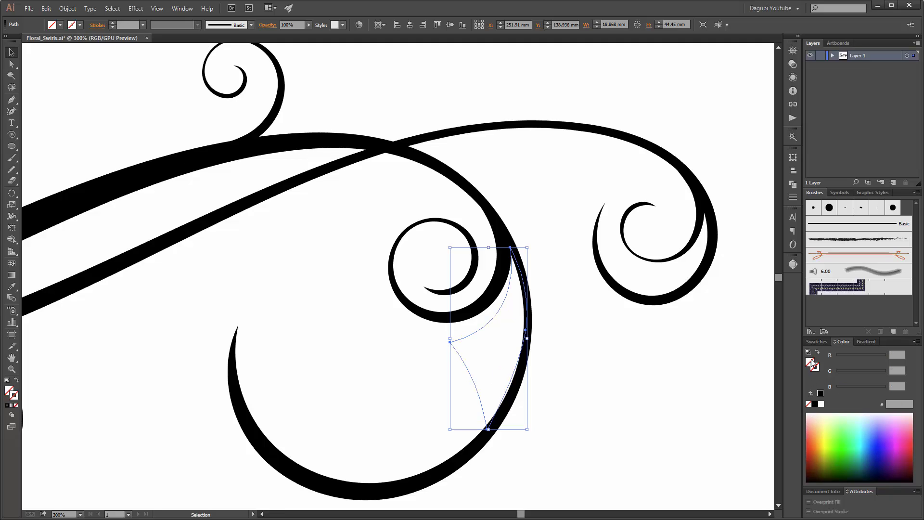
click(815, 404)
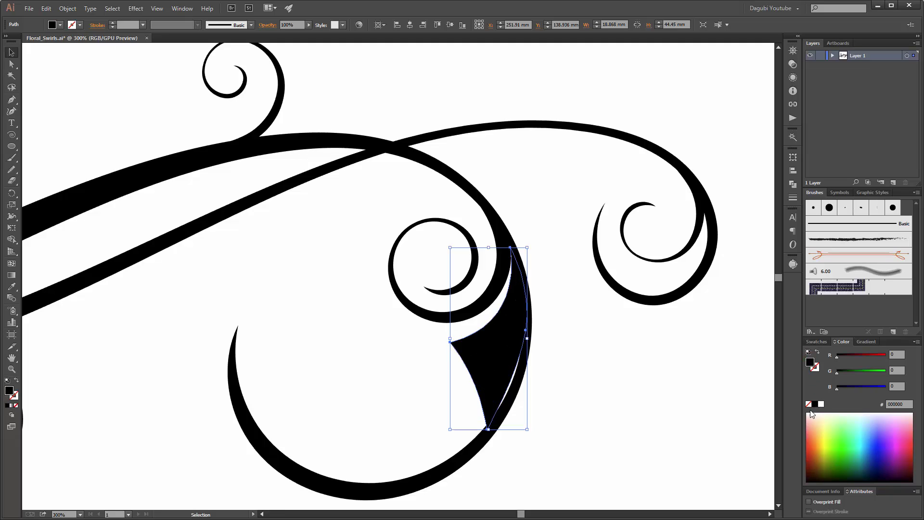
Step: Move the anchor point on the thorn's outer side down along the curl to close the white gap between them
click(12, 64)
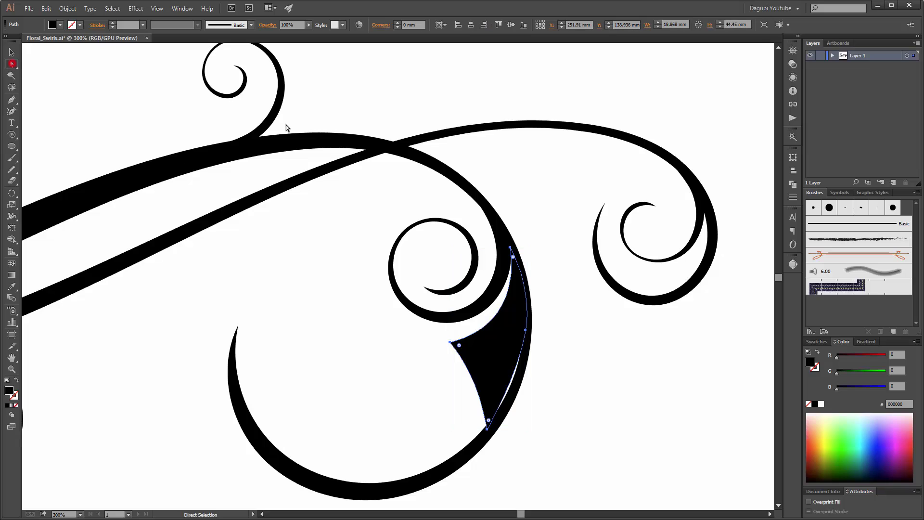
drag(526, 331, 527, 349)
click(578, 378)
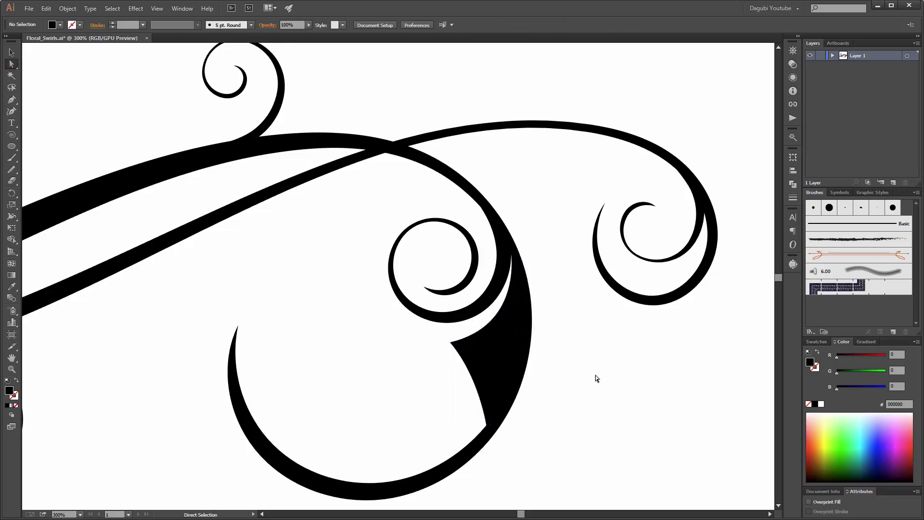
scroll(511, 342, down, 5)
scroll(557, 403, up, 4)
scroll(504, 338, up, 2)
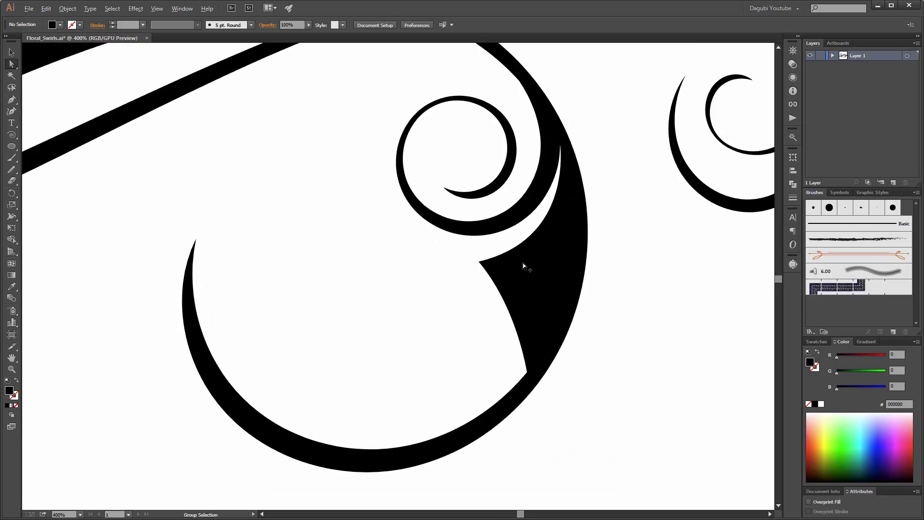
Step: Move the thorn's tip closer to the curl and shorten the handle that shapes its upper side
click(529, 274)
scroll(535, 269, up, 3)
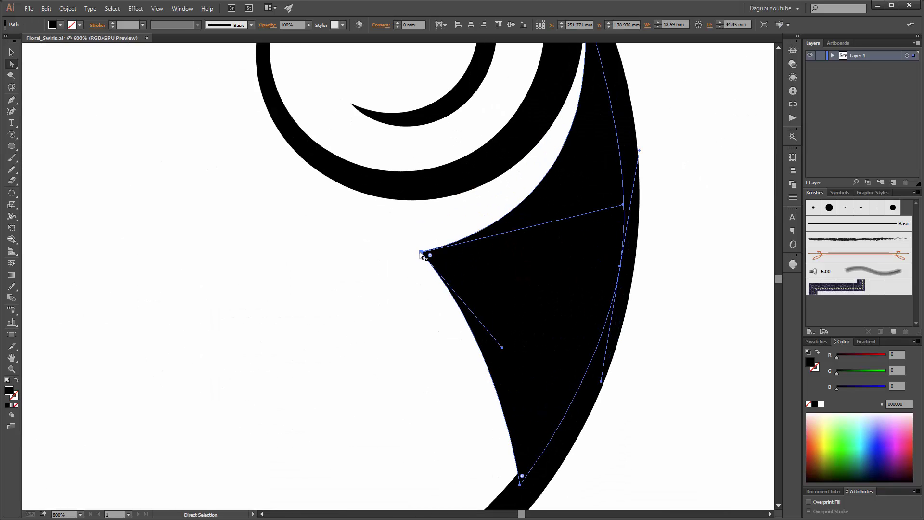
drag(422, 253, 499, 209)
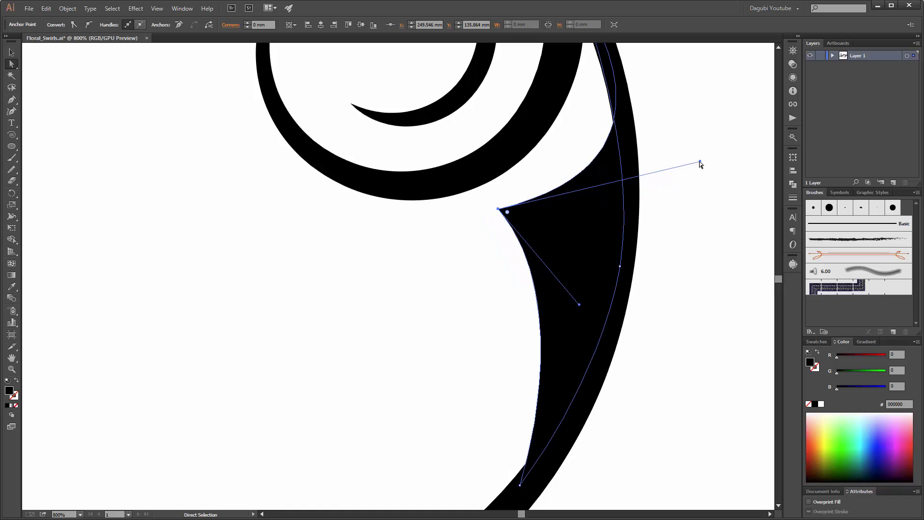
drag(700, 163, 542, 254)
Step: Fine-tune the thorn by shifting its top anchor point into the branch junction, then adjusting its tip and upper handle
key(space)
click(512, 103)
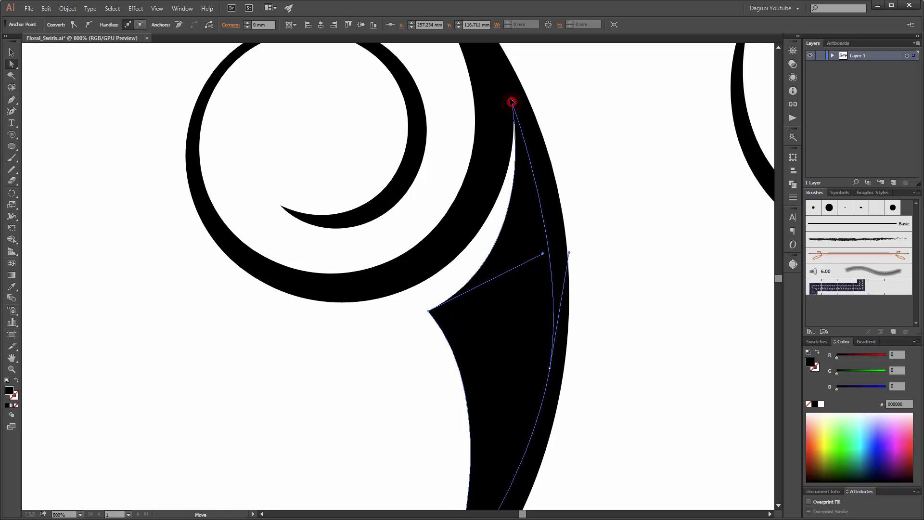
drag(512, 102, 510, 98)
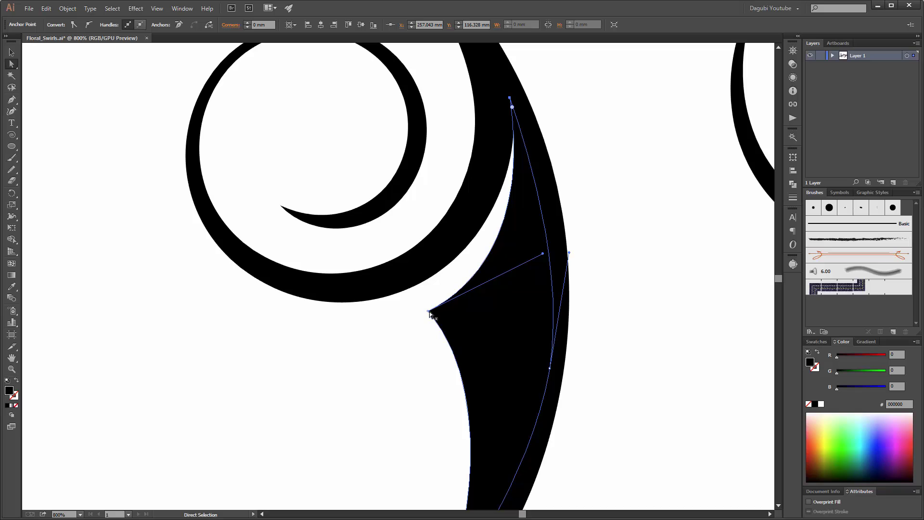
drag(428, 313, 439, 313)
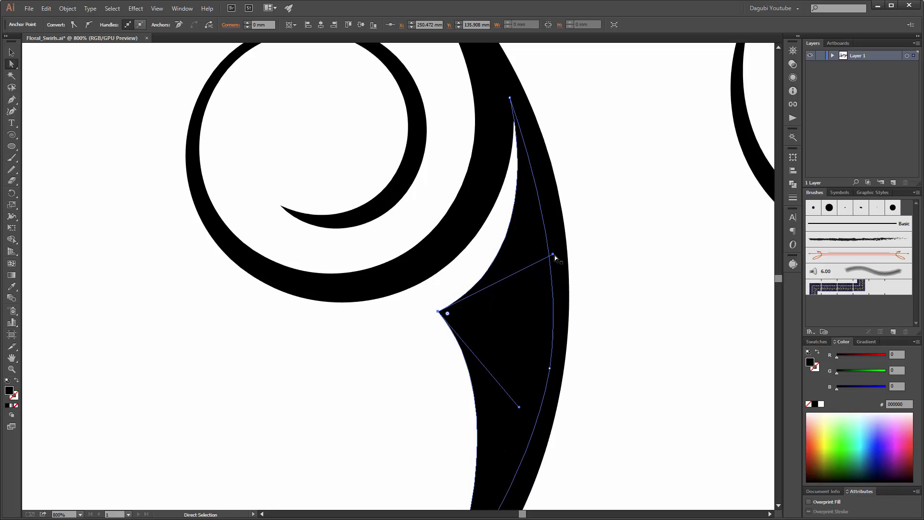
mouse_move(554, 256)
mouse_down()
mouse_move(527, 243)
mouse_move(542, 245)
mouse_up()
scroll(544, 309, down, 3)
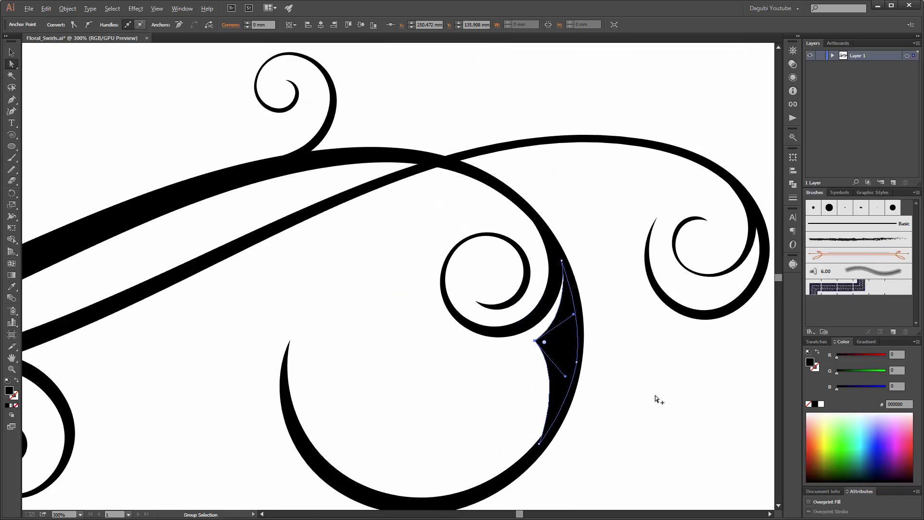
click(656, 395)
scroll(648, 414, down, 2)
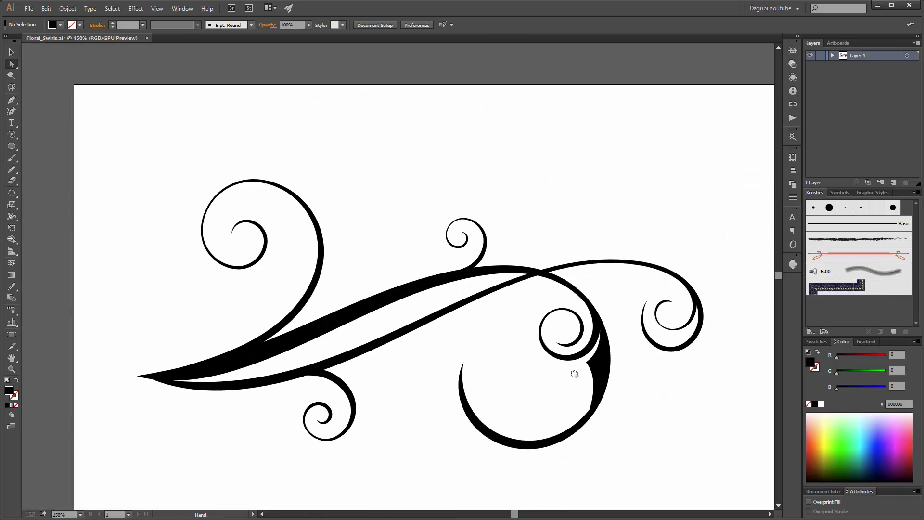
Step: Place a copy of the black thorn against the inner side of the large upper spiral
drag(576, 374, 515, 344)
scroll(515, 319, up, 1)
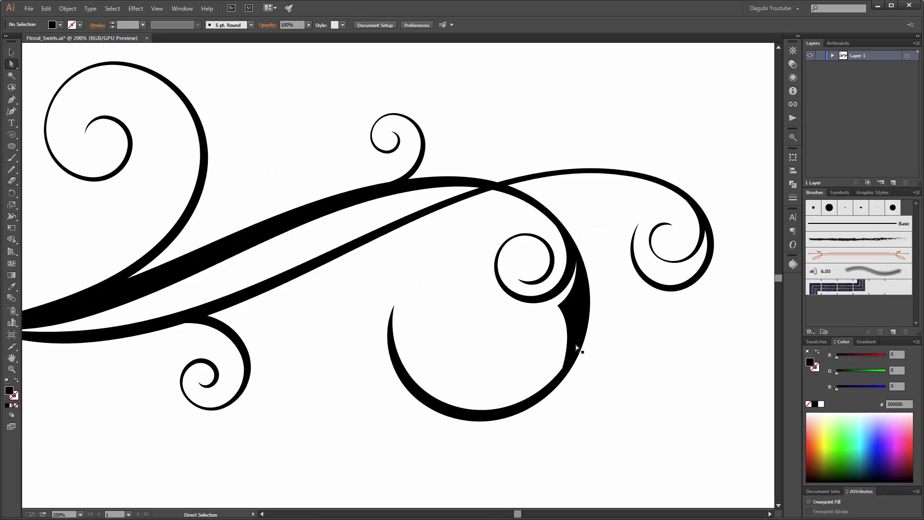
click(12, 51)
click(576, 308)
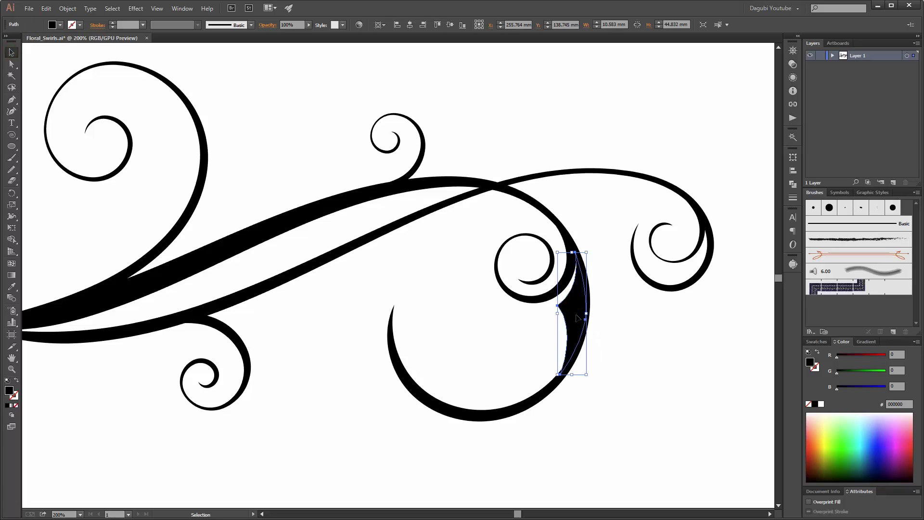
key(a)
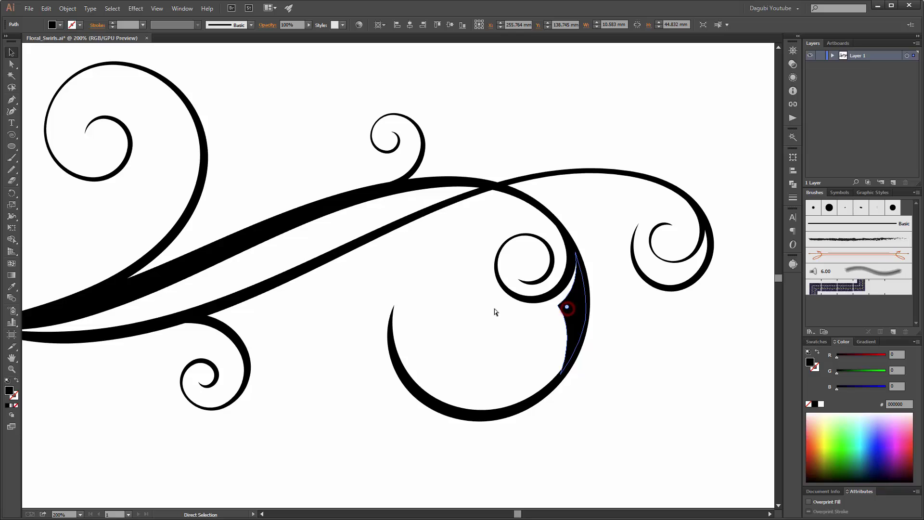
drag(572, 315, 344, 217)
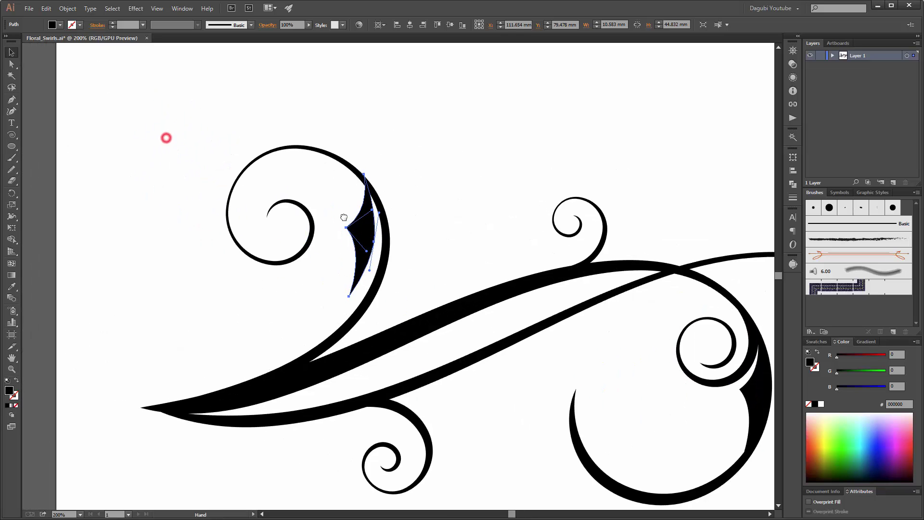
scroll(365, 228, up, 3)
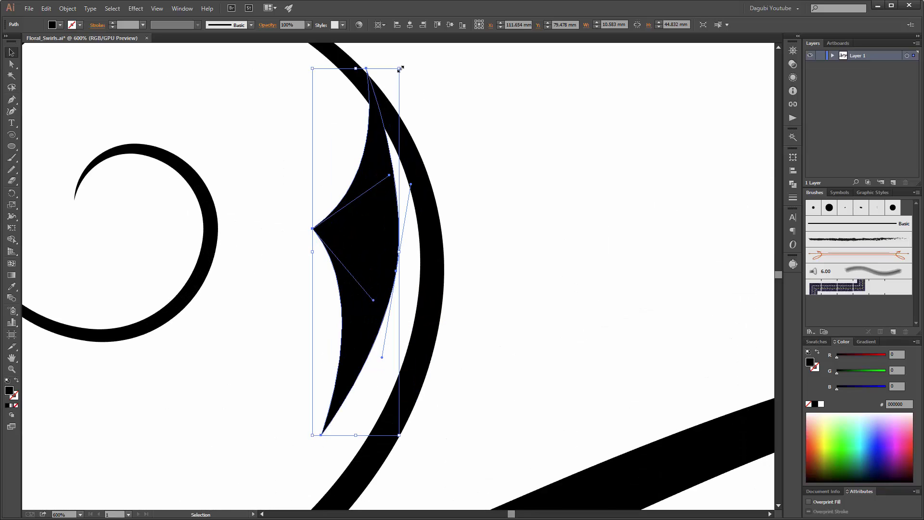
Step: Scale the thorn copy down to about 10 × 26 mm and rotate it to fit the inner edge of the large upper spiral
drag(399, 68, 365, 210)
drag(357, 318, 402, 165)
click(12, 227)
drag(536, 231, 553, 161)
mouse_move(405, 178)
mouse_down()
mouse_move(409, 163)
mouse_move(404, 183)
mouse_up()
drag(509, 255, 512, 260)
scroll(512, 260, down, 3)
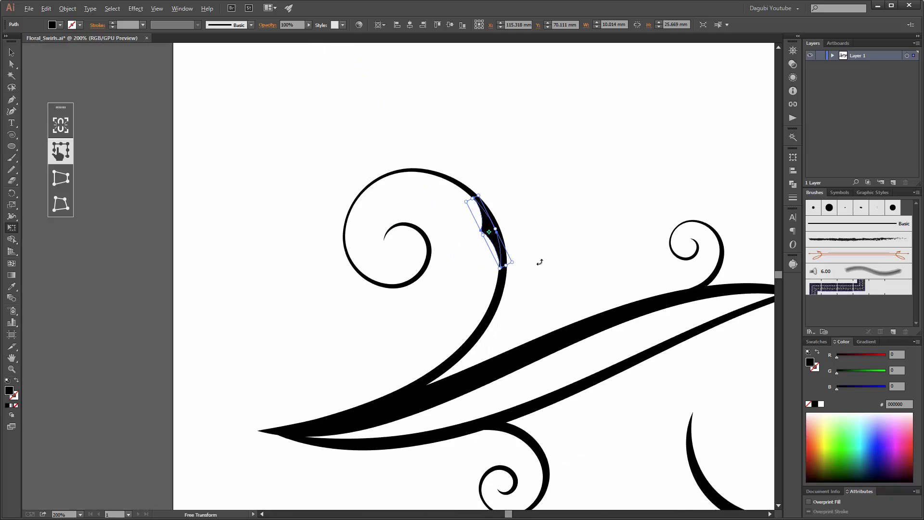
click(606, 214)
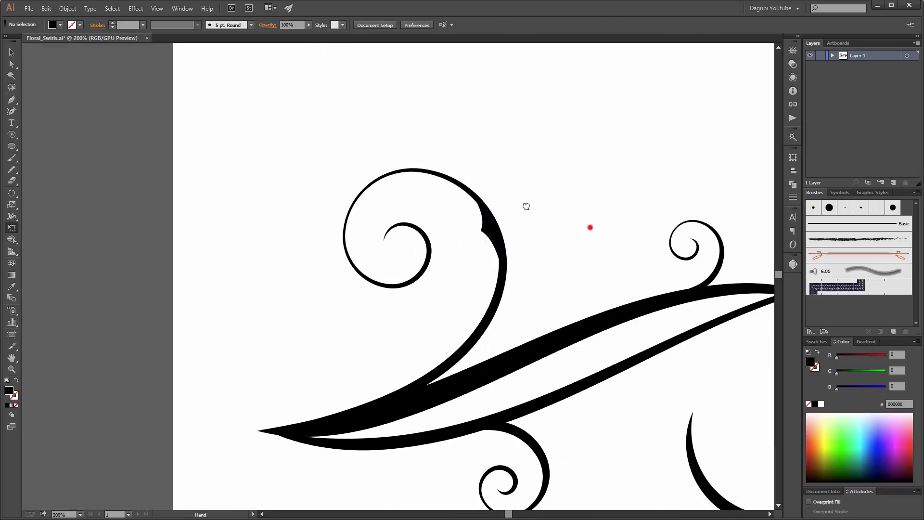
Step: Copy the small inner spiral of the far-right curl onto the large upper-left curl below its thorn and flip the copy horizontally
drag(526, 206, 444, 165)
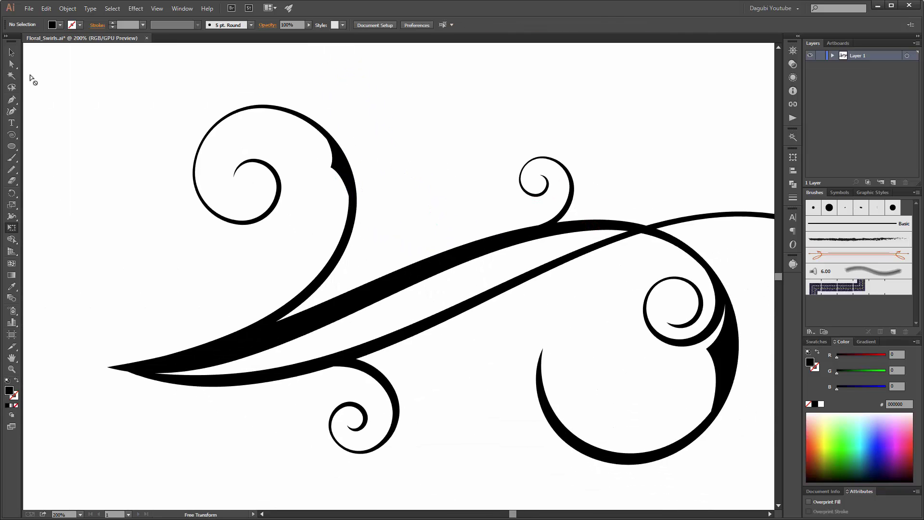
click(12, 52)
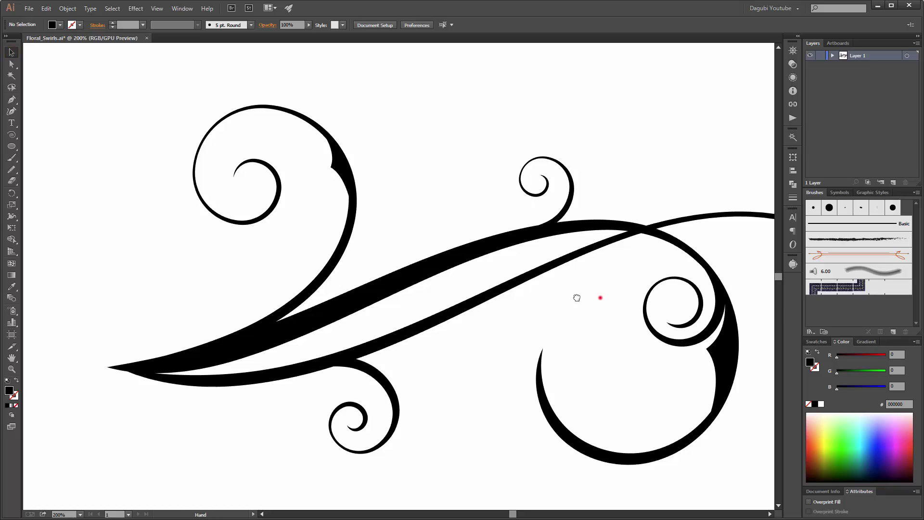
drag(577, 298, 478, 312)
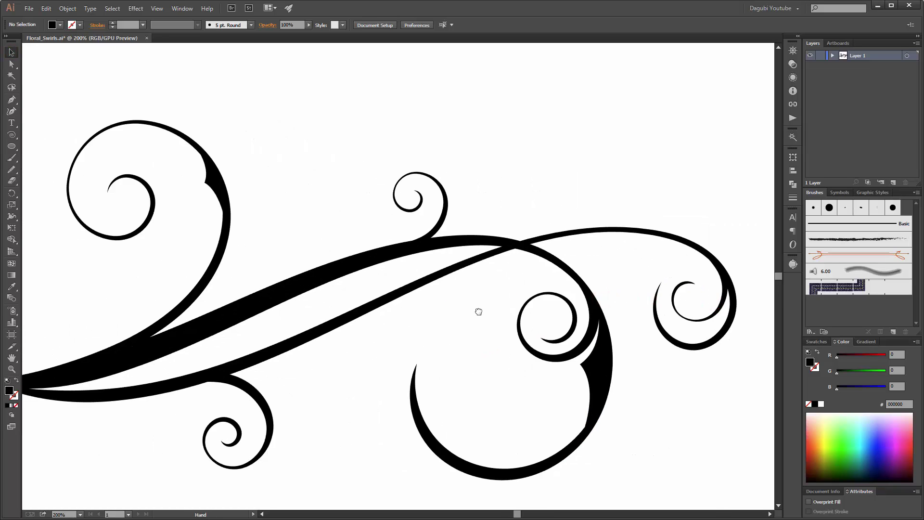
click(724, 302)
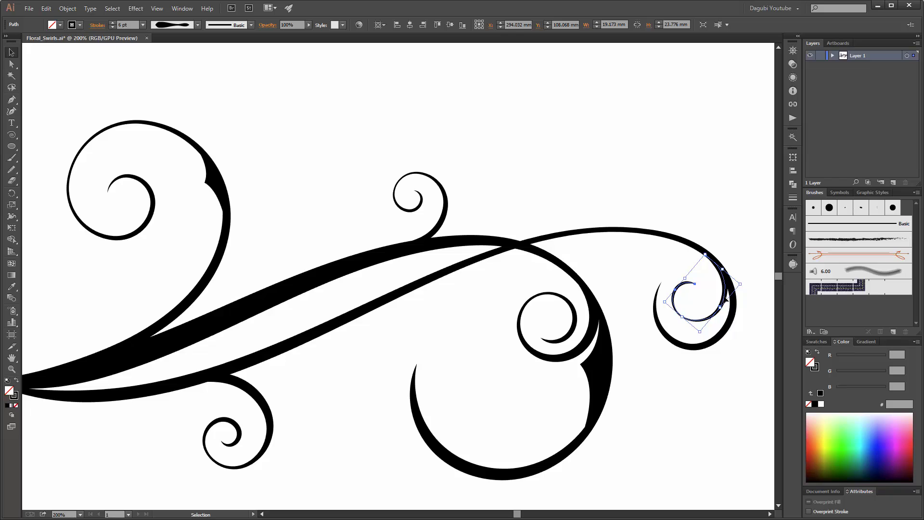
drag(723, 298, 217, 235)
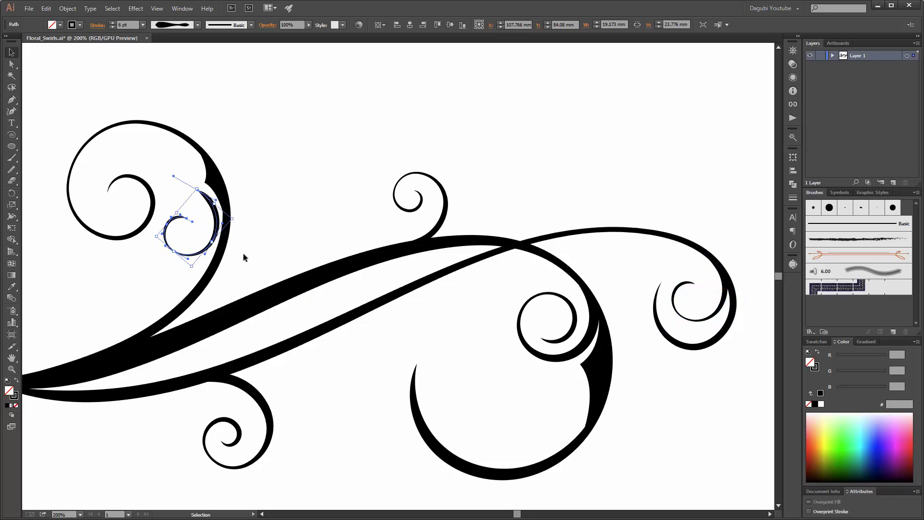
click(793, 157)
click(778, 154)
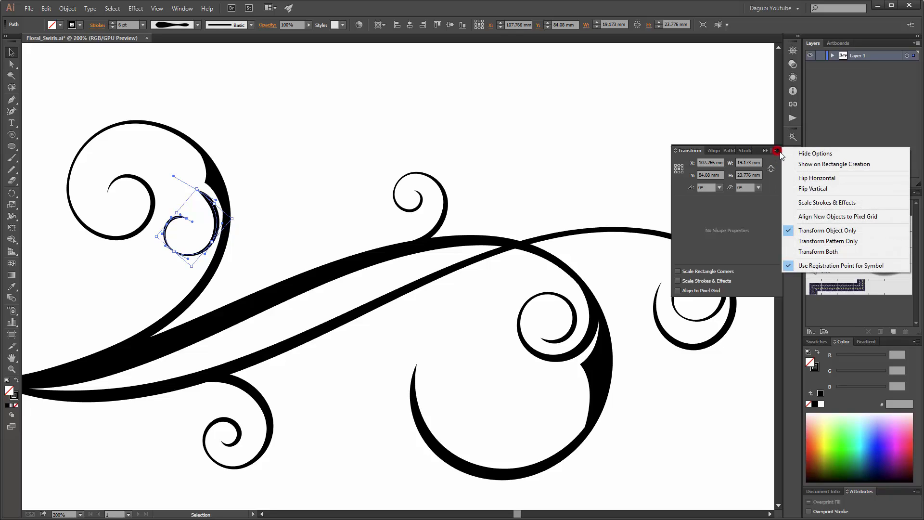
click(799, 178)
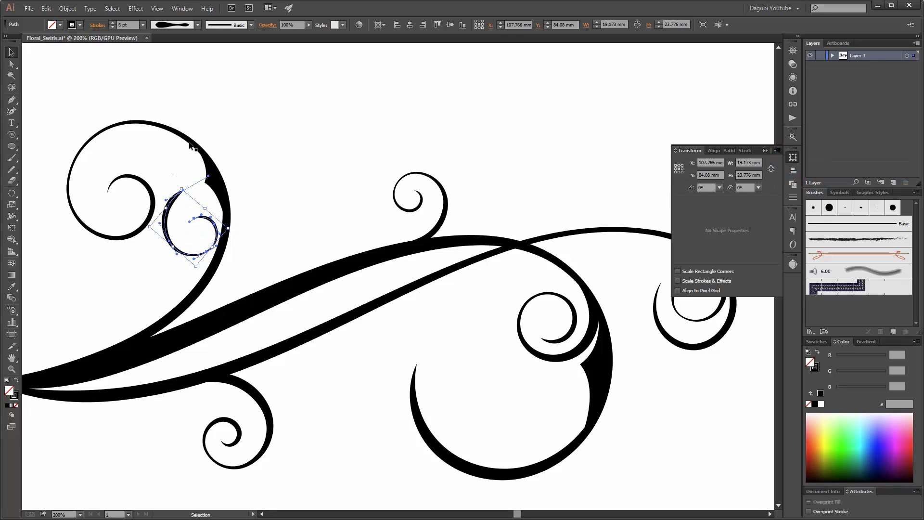
Step: Rotate the copied spiral and shrink it to about 16 × 13 mm so its base joins the stem below the thorn
click(12, 227)
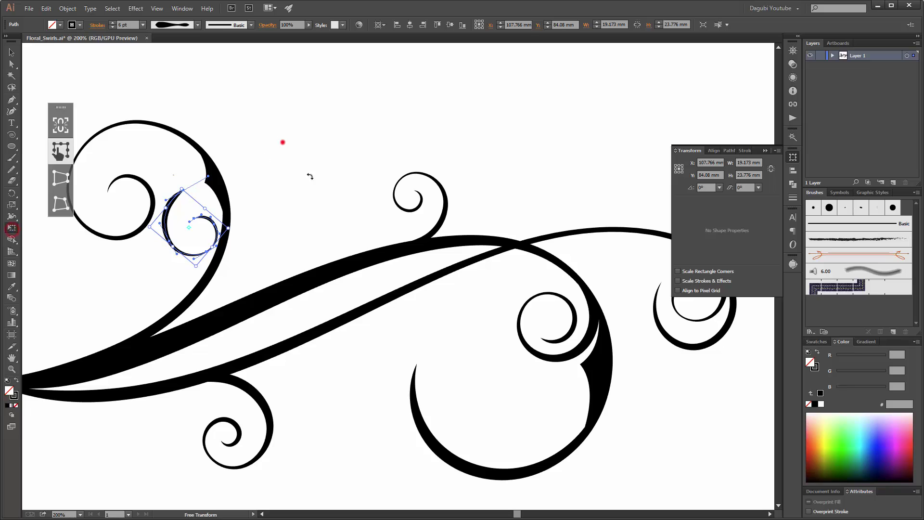
scroll(210, 264, left, 5)
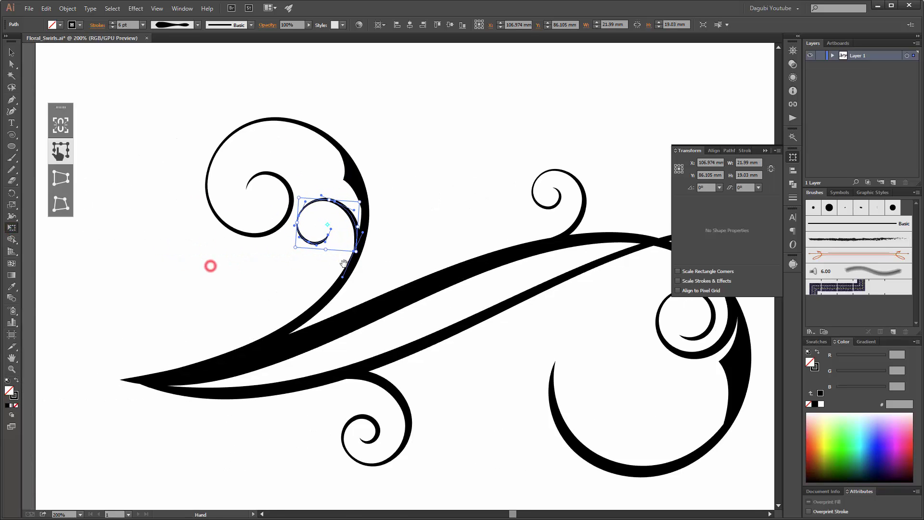
key(ctrl+equal)
drag(354, 206, 355, 183)
drag(246, 134, 280, 164)
drag(360, 213, 373, 198)
mouse_move(427, 251)
mouse_down()
mouse_move(419, 249)
mouse_move(427, 249)
mouse_up()
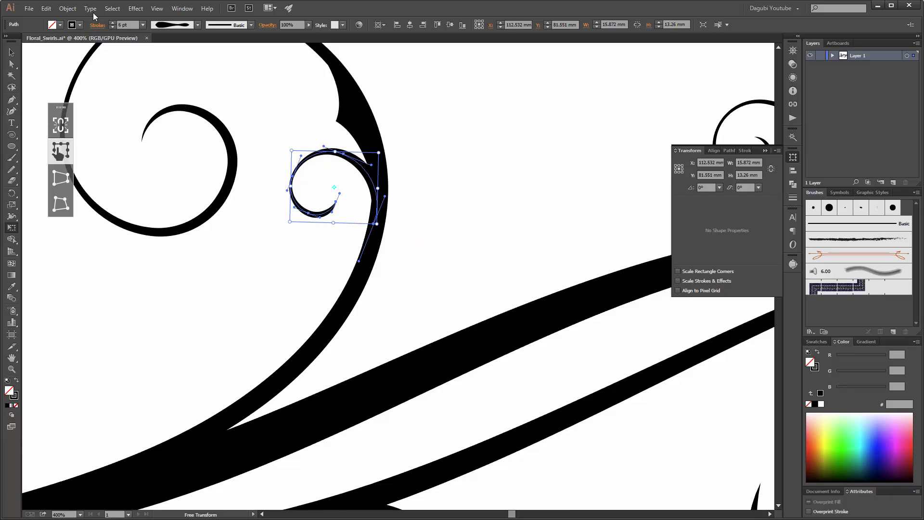
Step: Set the small spiral's stroke weight to 4 pt and adjust its angle so it blends into the stem
click(111, 27)
click(112, 27)
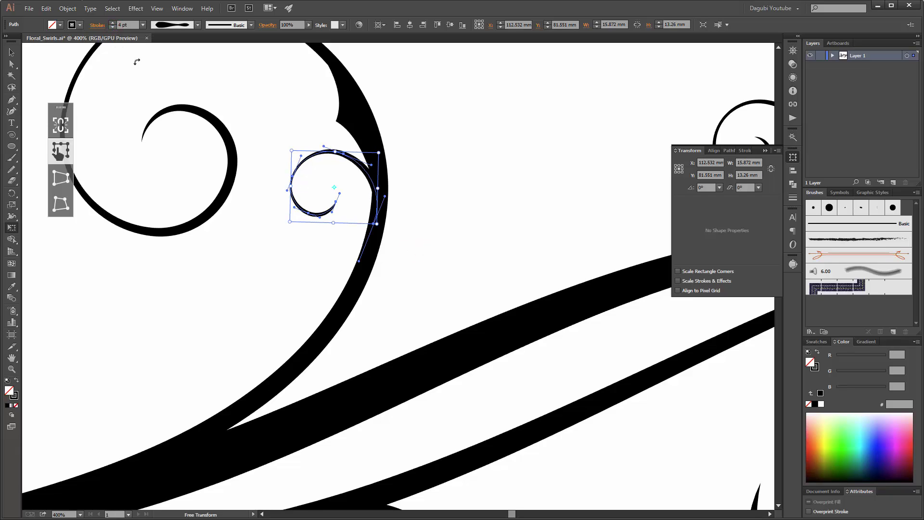
drag(435, 146, 441, 162)
scroll(463, 169, down, 2)
click(510, 131)
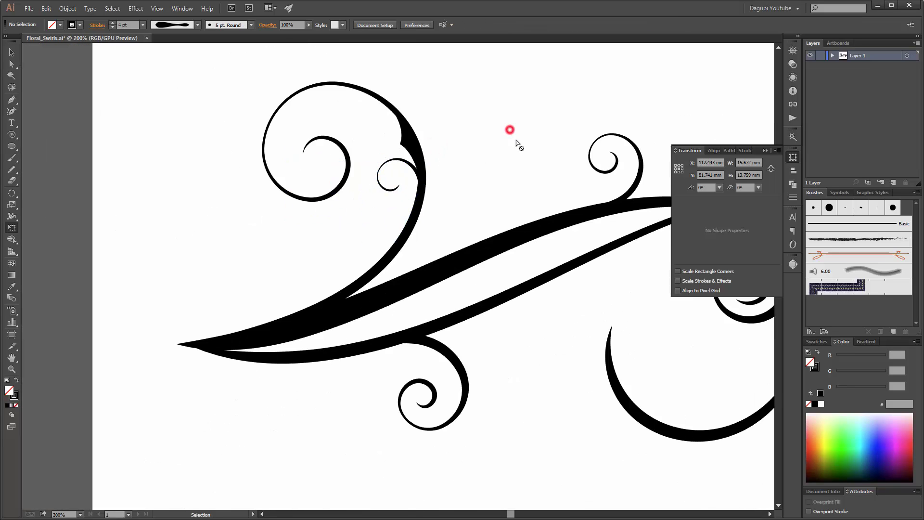
Step: Copy the small spiral into the innermost loop of the upper-left curl, shrinking it to about 12 × 10 mm and rotating it
drag(536, 130, 435, 163)
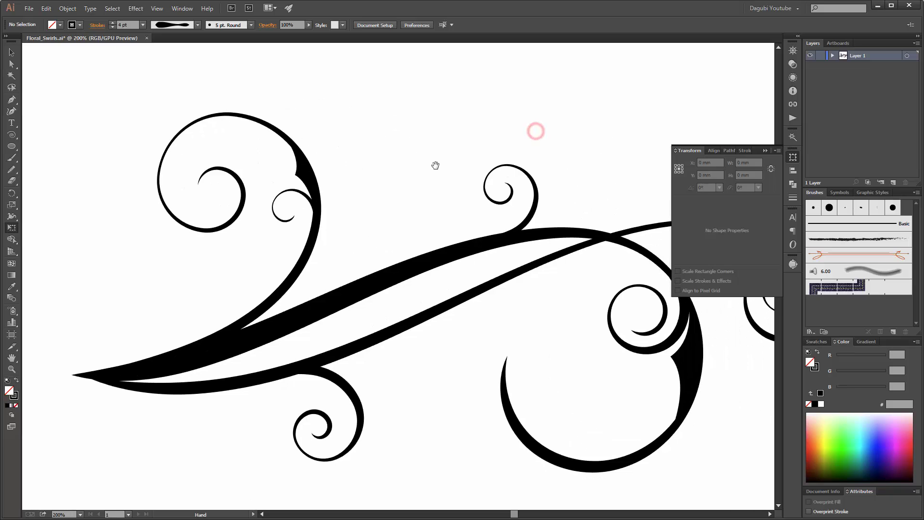
click(305, 199)
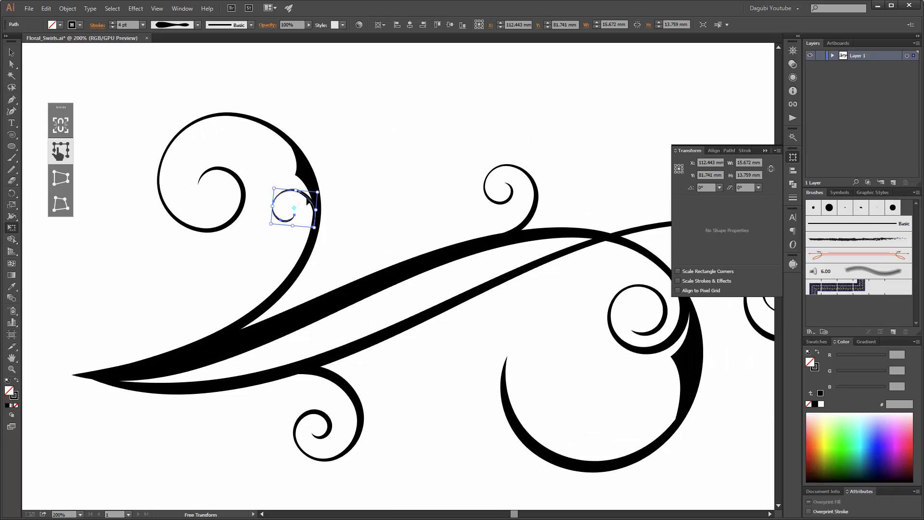
drag(307, 199, 201, 190)
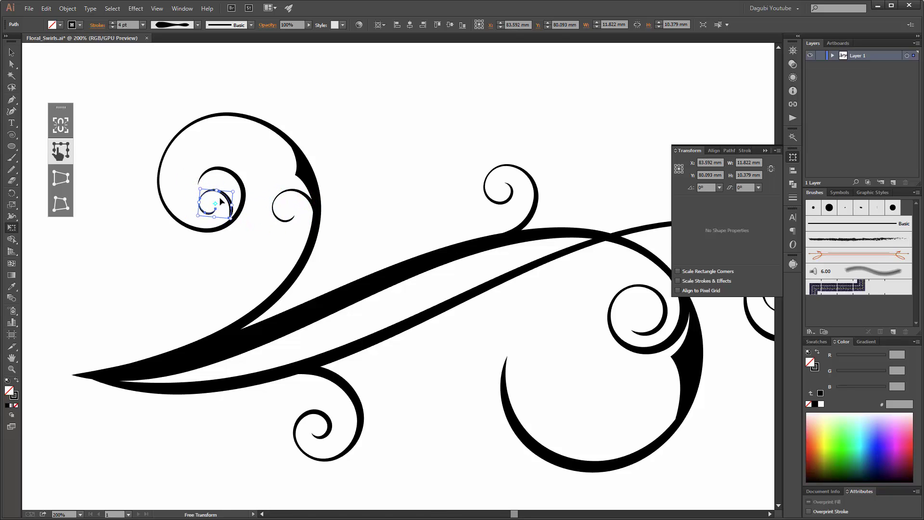
key(ctrl+plus)
key(ctrl+plus)
key(ctrl+plus)
drag(249, 171, 260, 186)
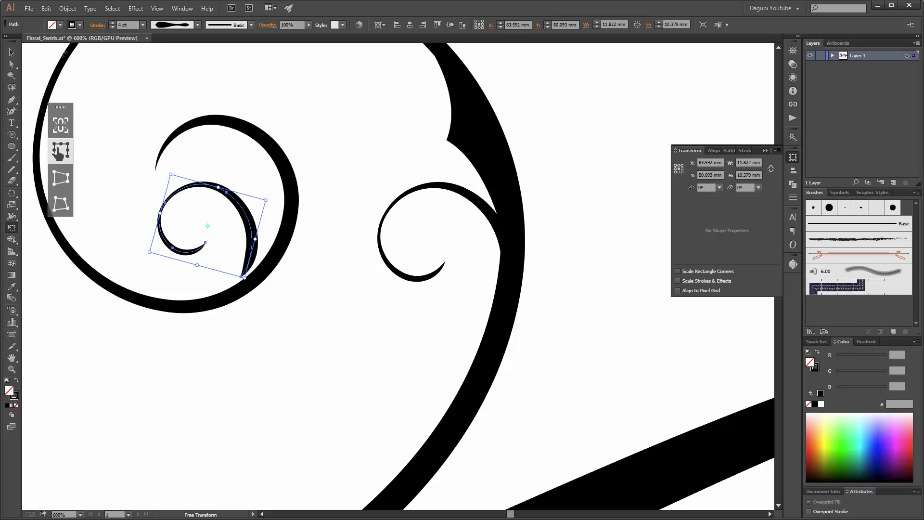
Step: Remove the base anchor point of the innermost spiral copy and move the shortened path closer to the loop's right side
click(9, 65)
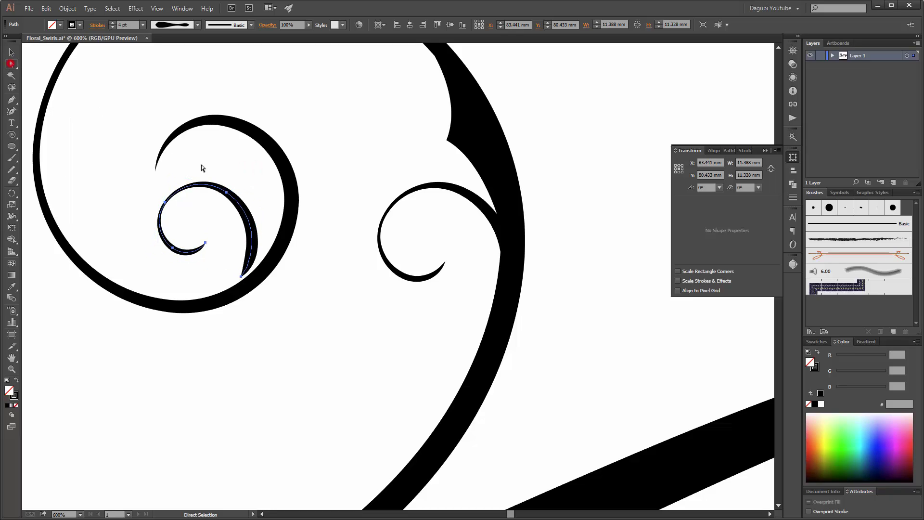
click(240, 277)
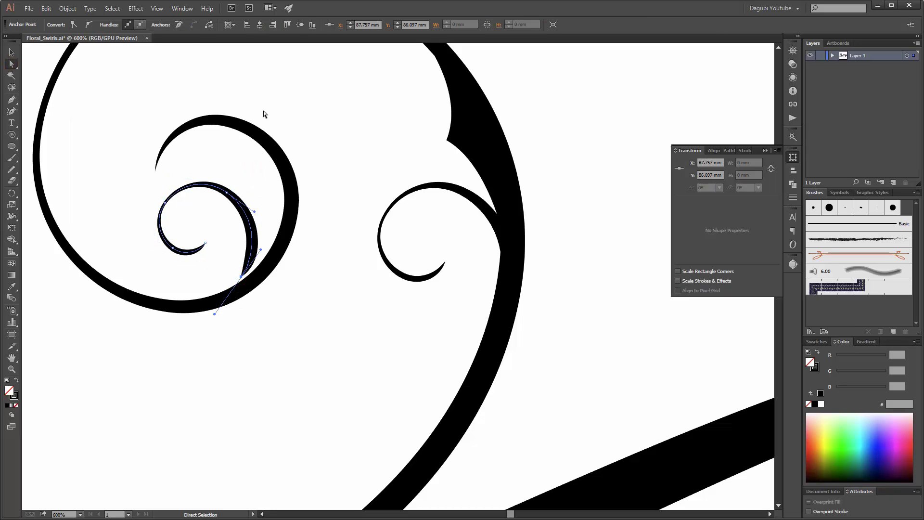
click(179, 25)
click(12, 52)
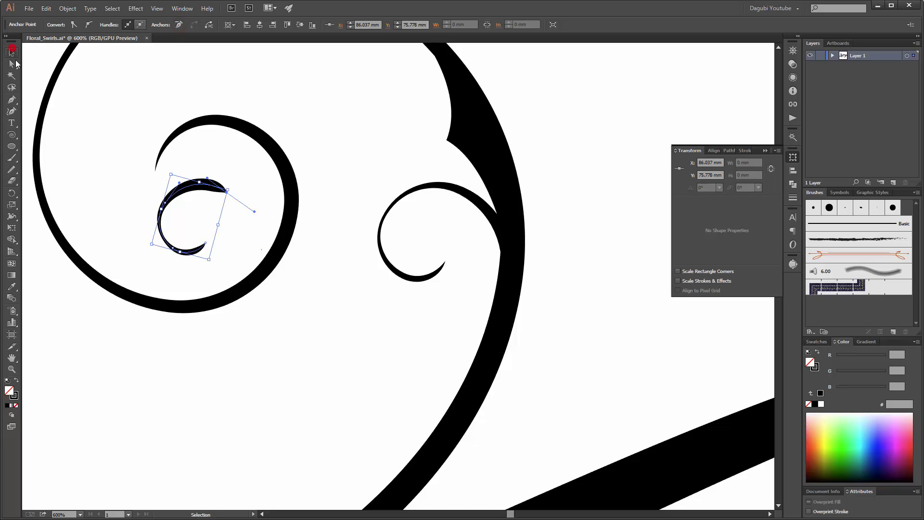
click(198, 189)
drag(207, 190, 232, 196)
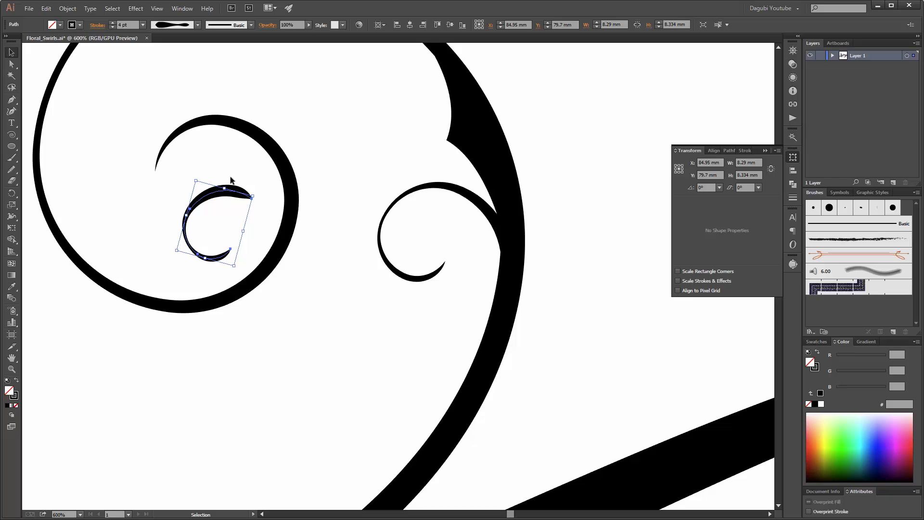
Step: Give the shortened spiral the elliptical width profile that tapers at both ends and a 2 pt stroke
click(198, 25)
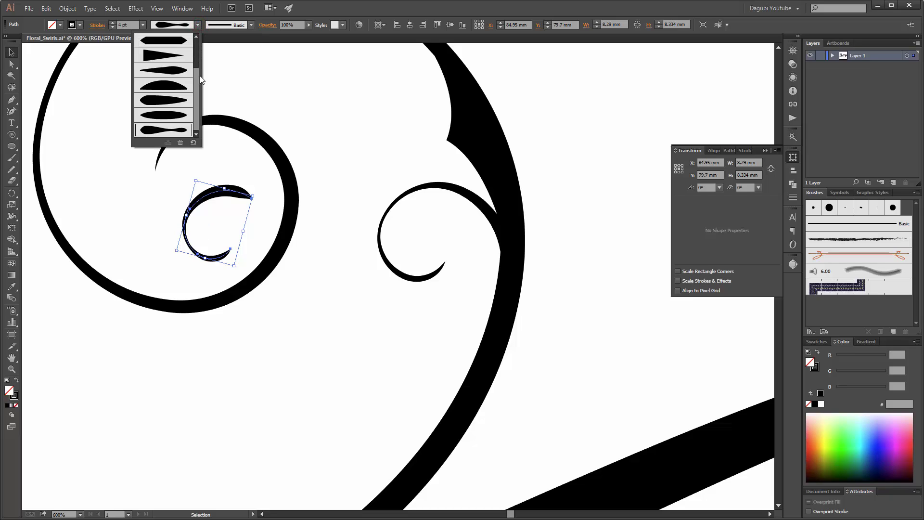
scroll(195, 94, up, 3)
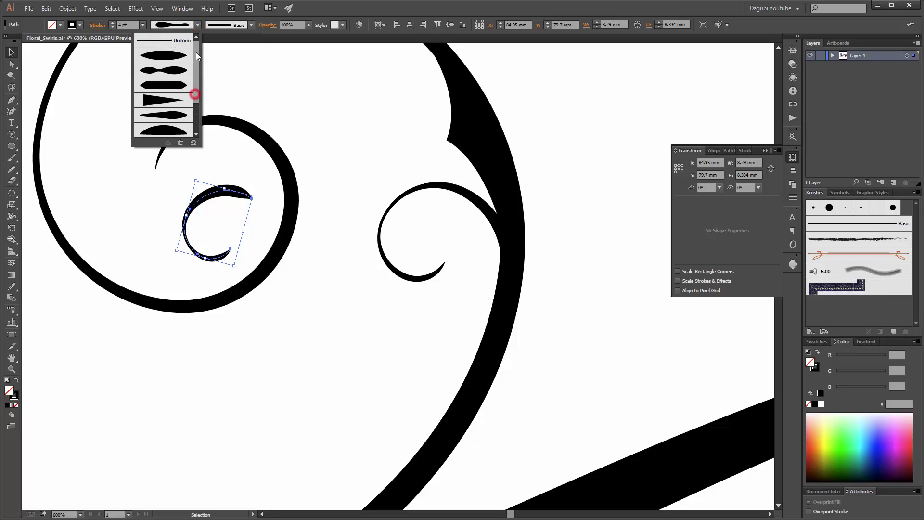
click(166, 57)
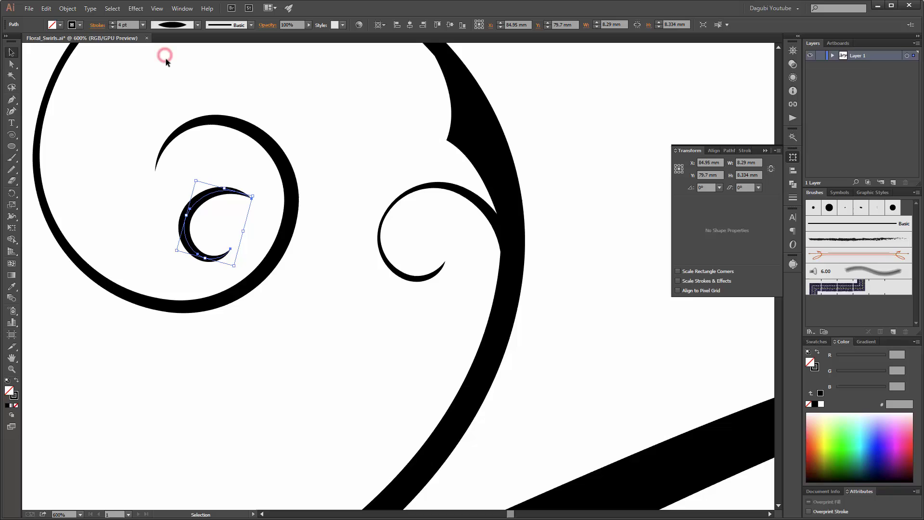
click(114, 28)
click(114, 28)
click(114, 28)
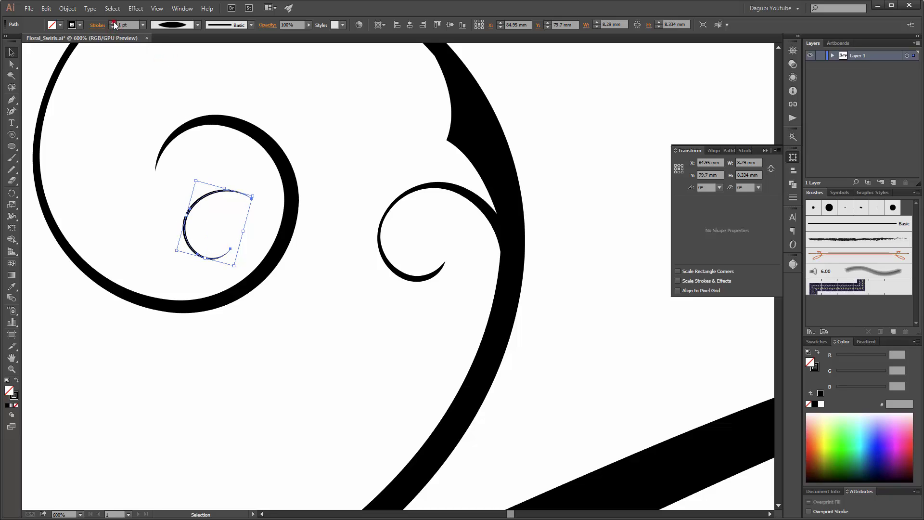
click(113, 22)
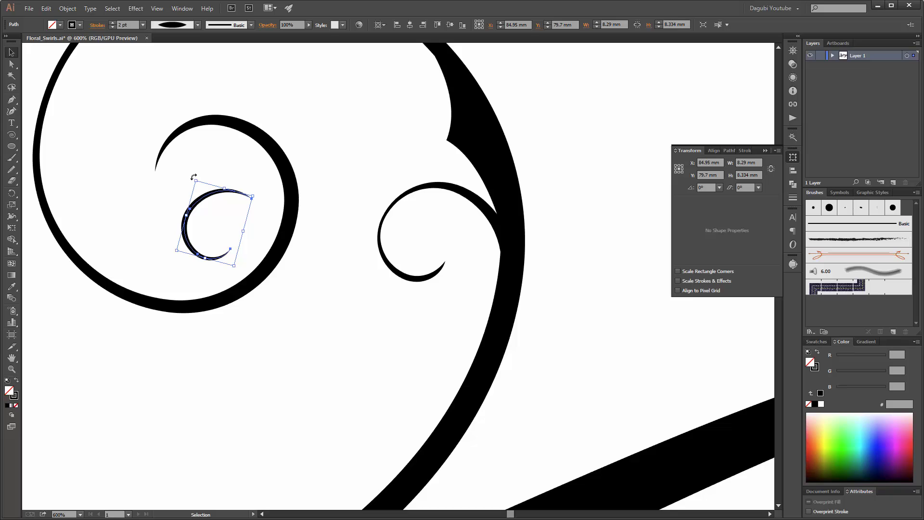
Step: Rotate and position the thin spiral so its end attaches to the inside of the upper-left curl's innermost loop
drag(194, 177, 266, 234)
click(615, 229)
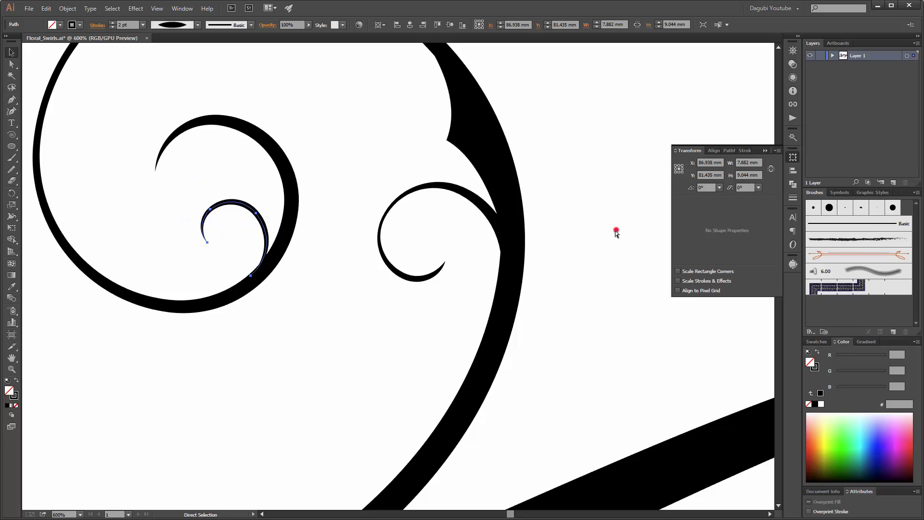
Step: Close the transform settings and save the Floral_Swirls document
scroll(566, 198, down, 4)
scroll(566, 198, down, 2)
scroll(579, 186, right, 5)
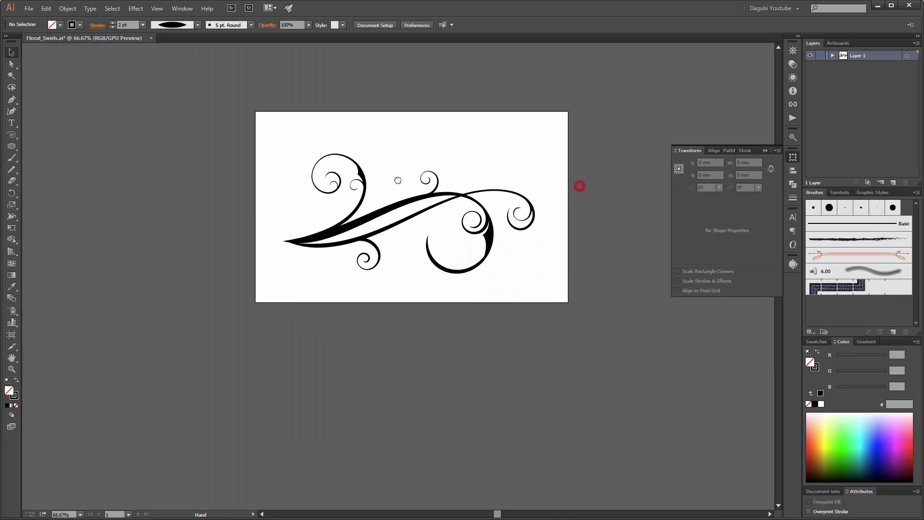
scroll(435, 233, up, 2)
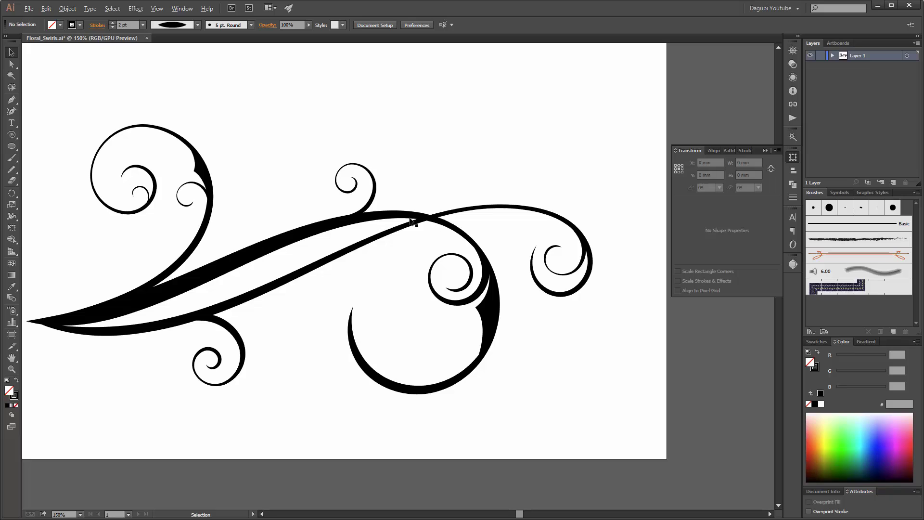
scroll(435, 187, up, 1)
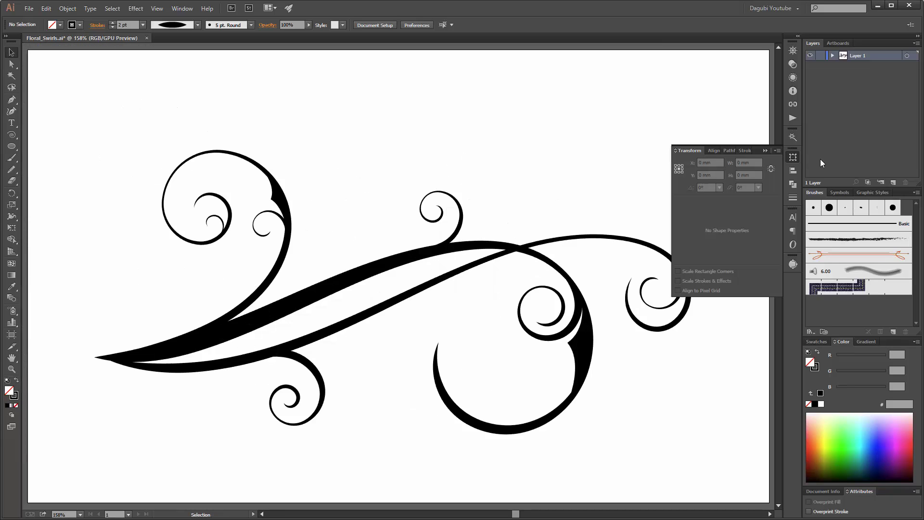
click(766, 151)
key(ctrl+s)
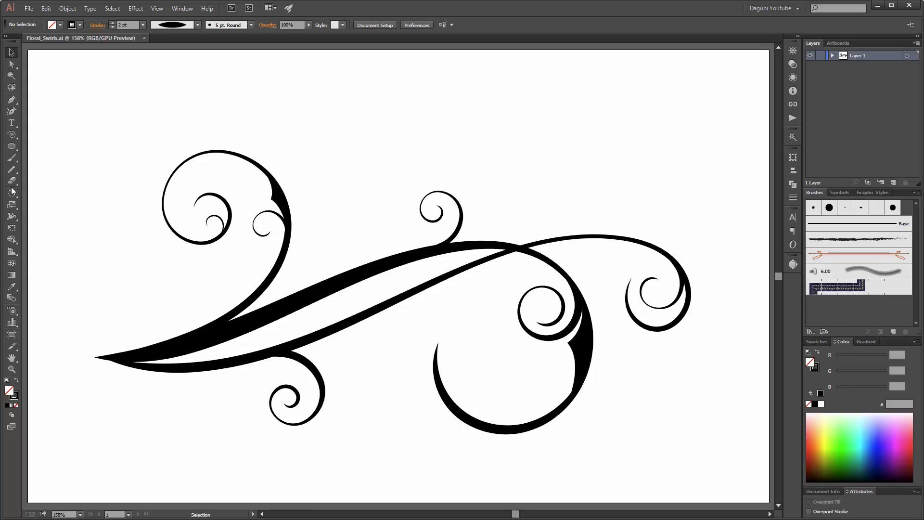
Step: Draw a small ellipse about 7.4 × 9.4 mm in the empty area above the ornament, with black fill and no stroke
drag(11, 145, 45, 169)
drag(556, 126, 572, 146)
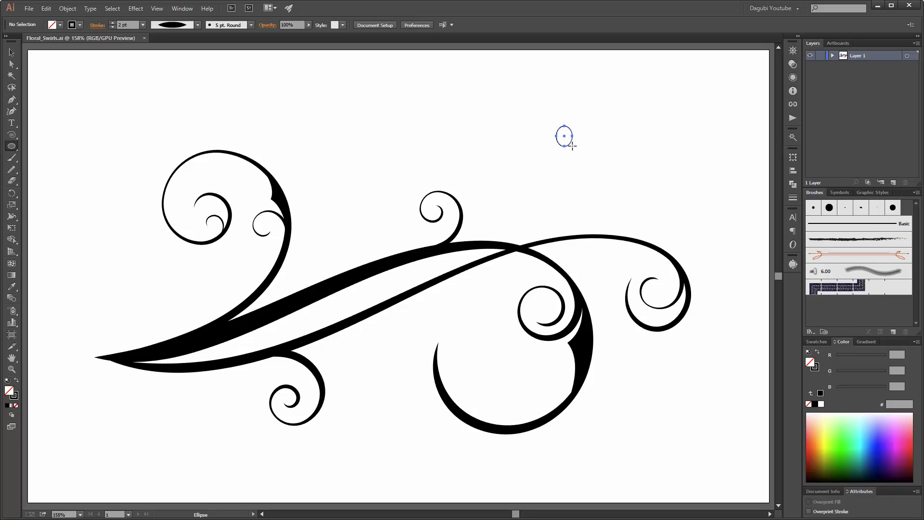
click(816, 370)
click(809, 404)
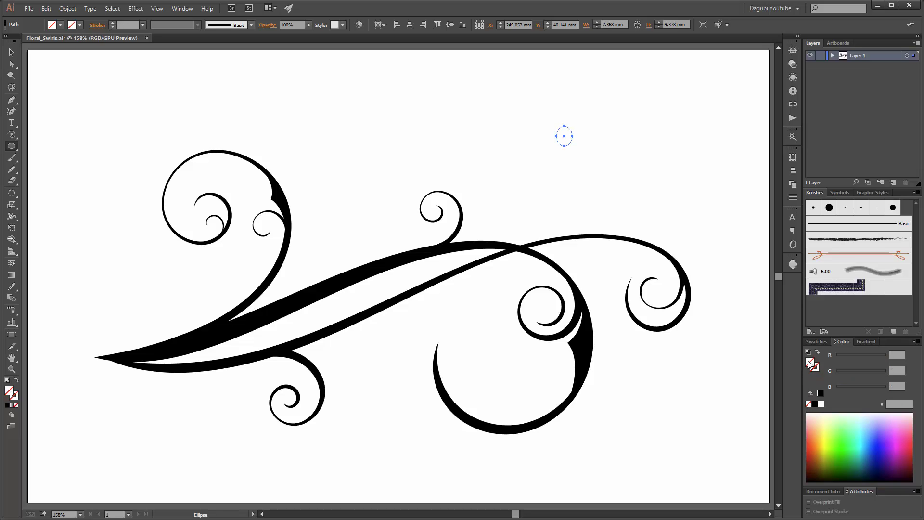
click(809, 362)
click(815, 404)
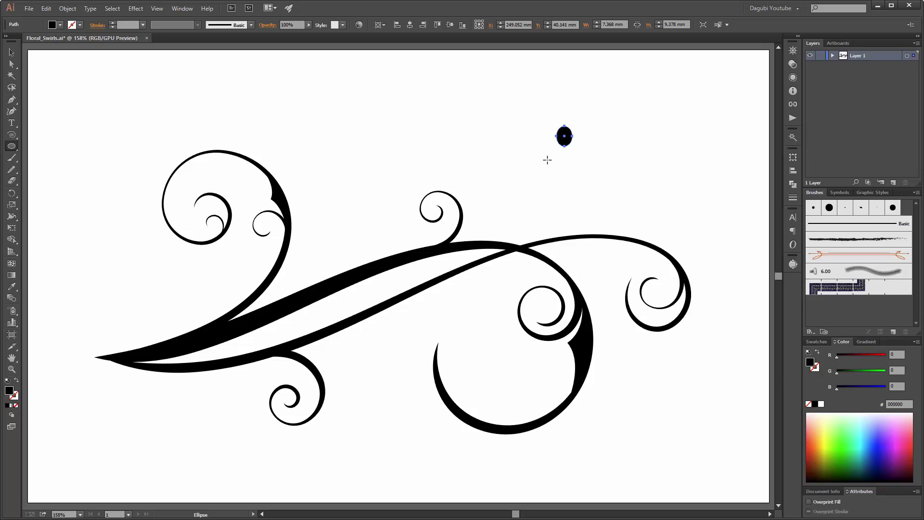
Step: Move the black ellipse to the innermost spiral tip of the far-right curl and shrink it to about 5.4 × 6.9 mm
click(11, 53)
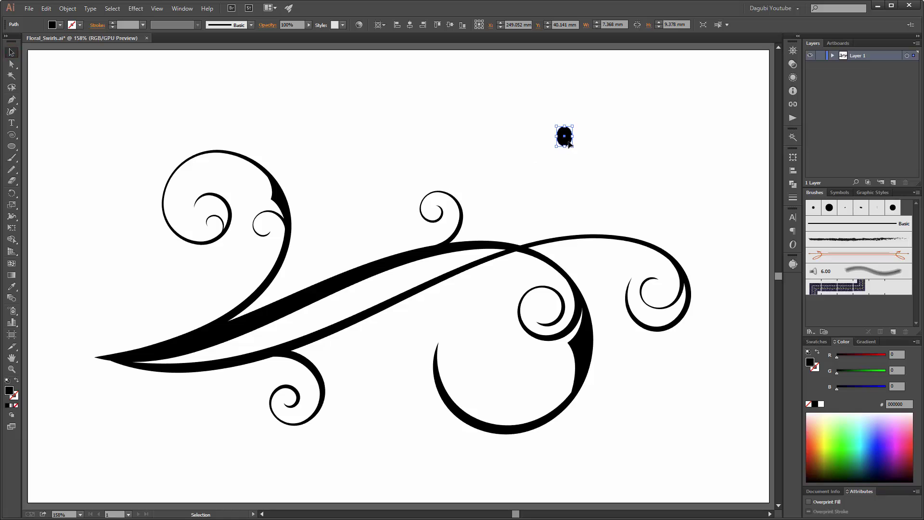
drag(569, 142, 668, 294)
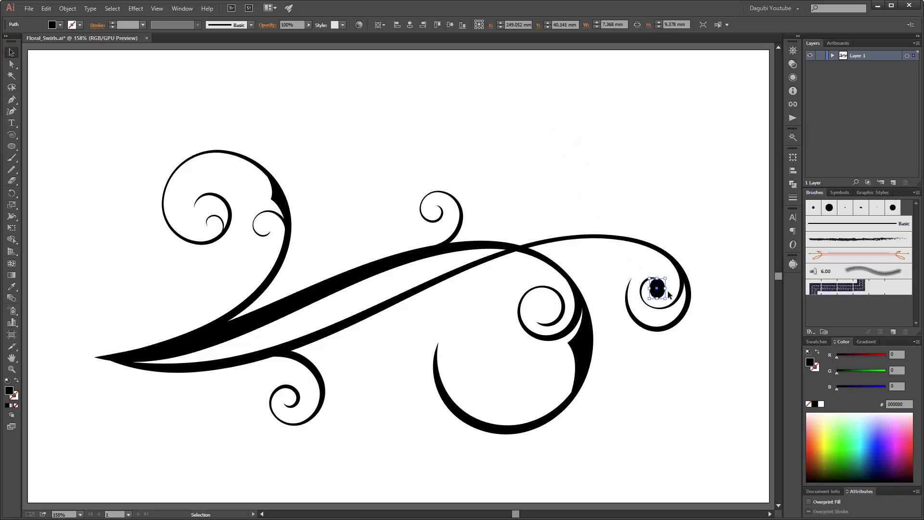
scroll(668, 292, up, 6)
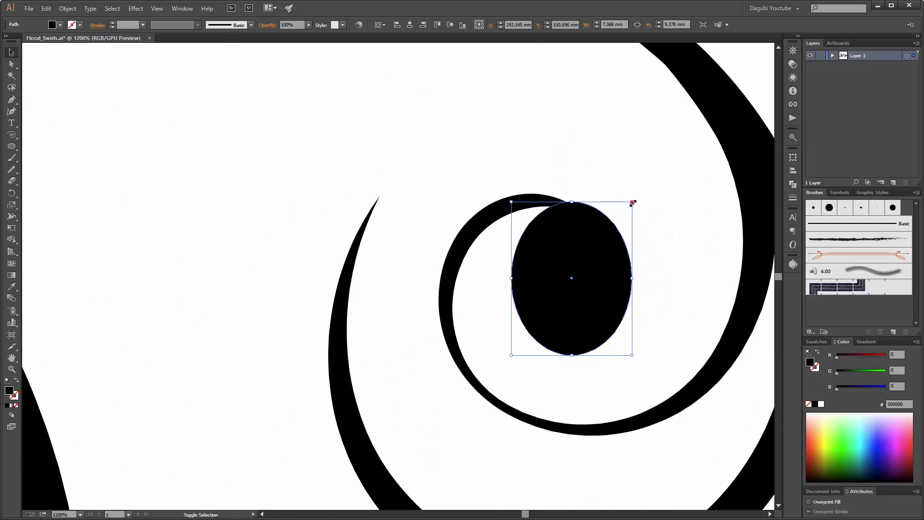
drag(632, 203, 600, 243)
drag(584, 313, 591, 270)
Step: Rotate the ellipse with Free Transform to follow the far-right spiral's tip and nudge it against the end of the line
click(12, 228)
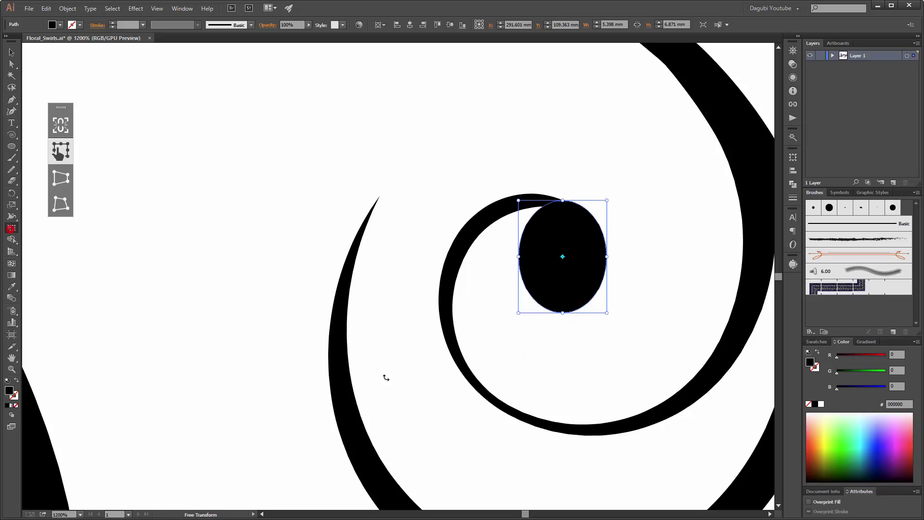
drag(623, 331, 670, 270)
drag(600, 270, 590, 262)
scroll(590, 263, down, 5)
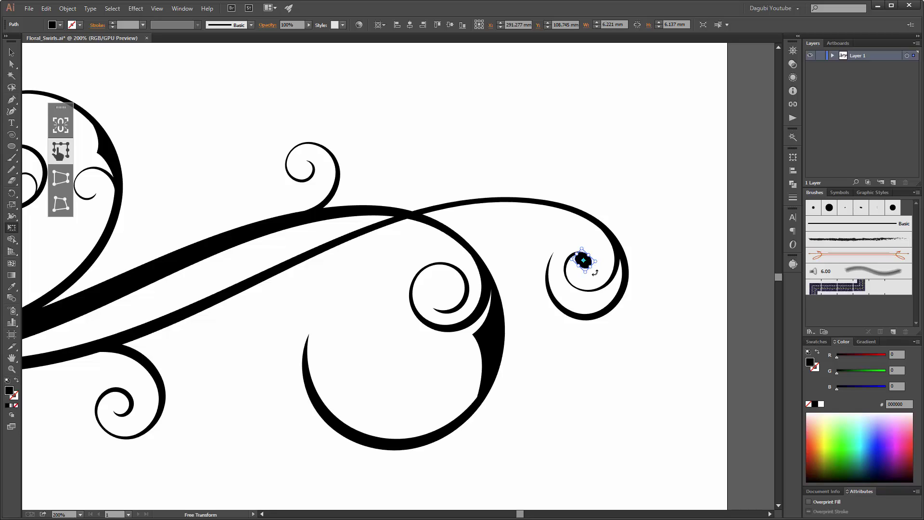
Step: Copy the rotated ellipse and place the copy at the tip of the thin spiral inside the upper-left curl
key(v)
drag(590, 267, 141, 205)
key(space)
drag(250, 190, 525, 207)
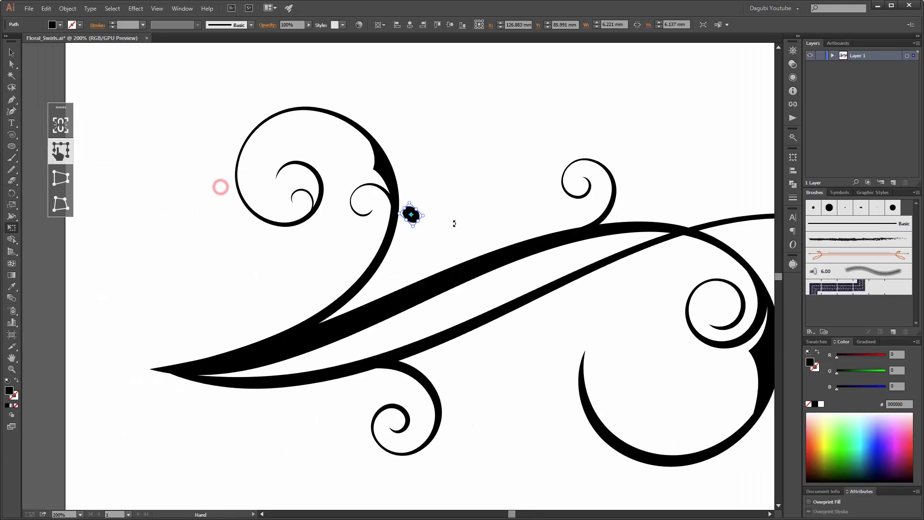
drag(412, 219, 306, 211)
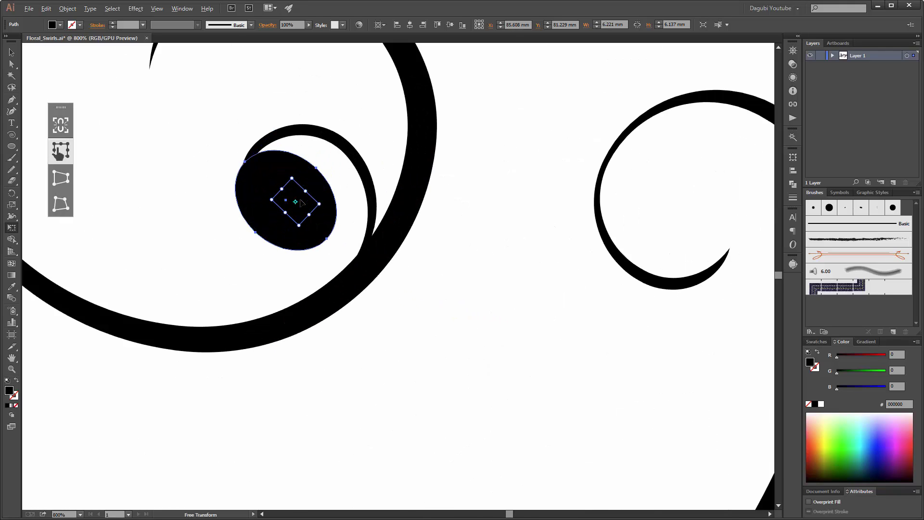
Step: Shrink and rotate the copied ellipse to fit the thin spiral's tip, position it on the line's end, and deselect it
scroll(306, 212, up, 5)
drag(295, 269, 295, 216)
drag(347, 197, 342, 180)
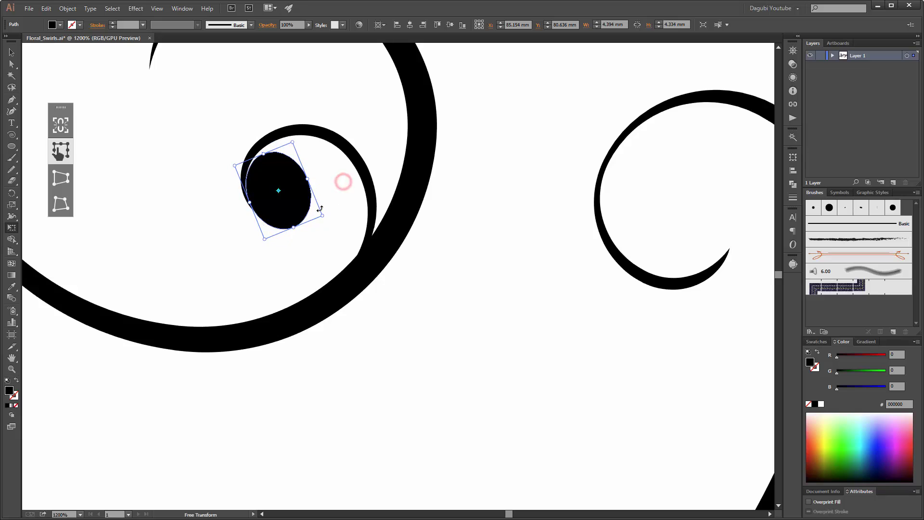
mouse_move(294, 206)
mouse_down()
mouse_move(297, 187)
mouse_move(287, 210)
mouse_up()
scroll(287, 210, down, 8)
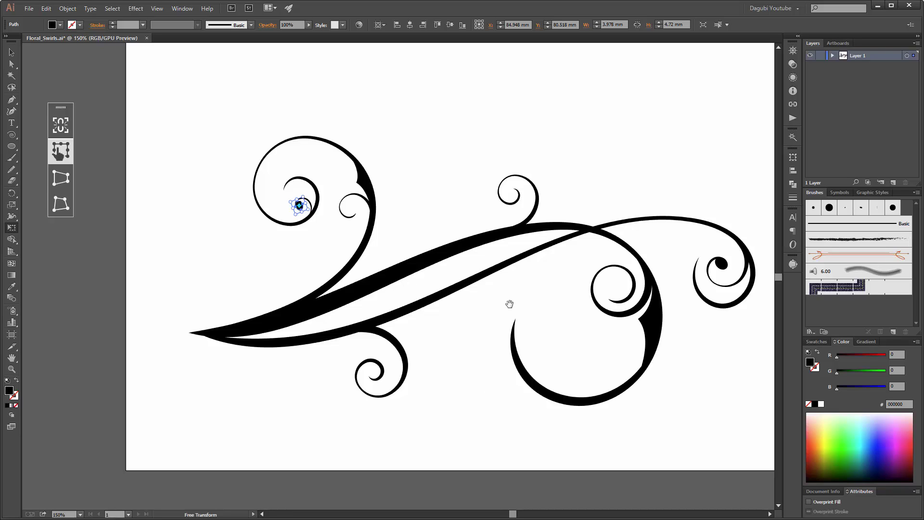
drag(510, 304, 471, 302)
ctrl+click(614, 164)
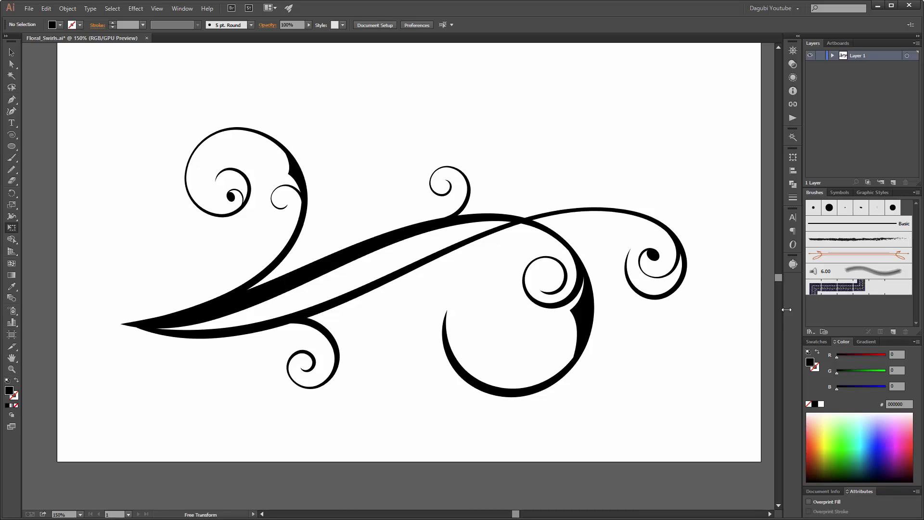
Step: Load the Dagubi_Various_Brushes_for_Illustrator brush library and place it beside the ornament
click(810, 331)
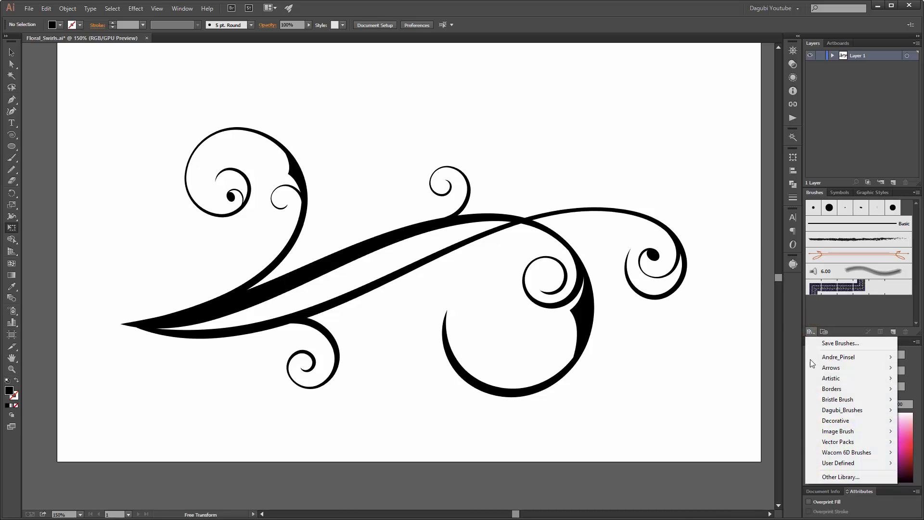
mouse_move(823, 413)
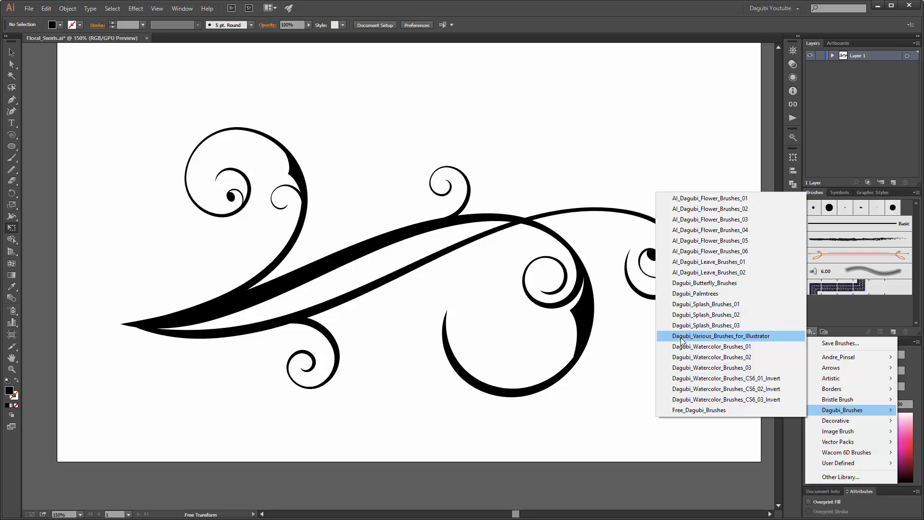
click(742, 337)
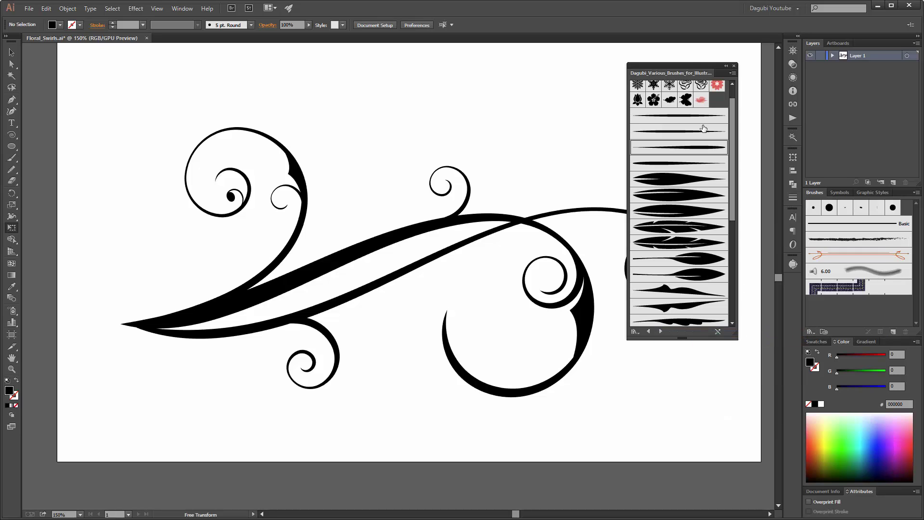
drag(688, 65, 714, 55)
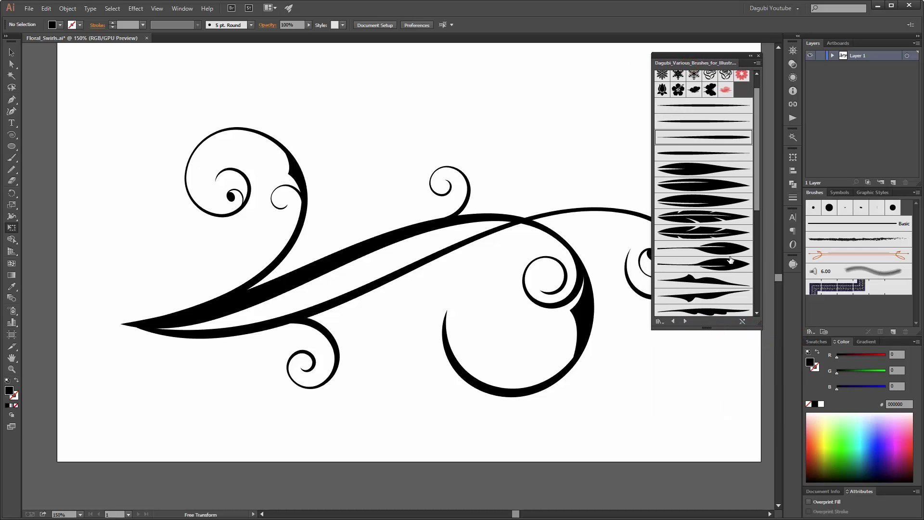
Step: Paint a short curved leaf at the open upper end of the large lower arc with the Paintbrush and a split-leaf art brush
click(698, 186)
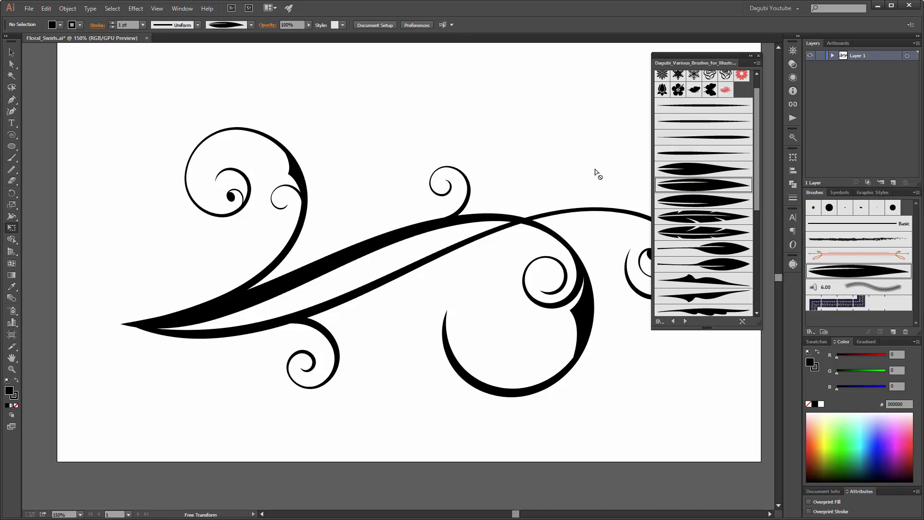
click(12, 158)
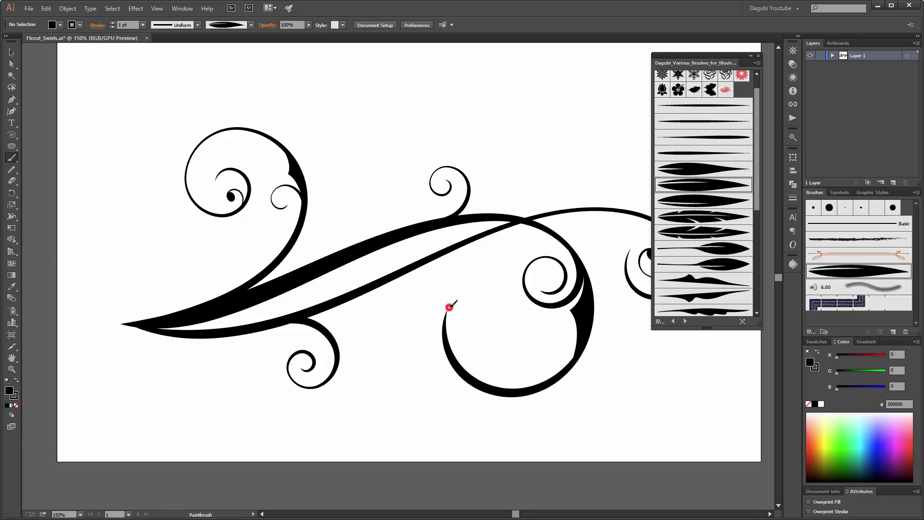
mouse_move(449, 307)
mouse_down()
mouse_move(477, 279)
mouse_move(496, 277)
mouse_up()
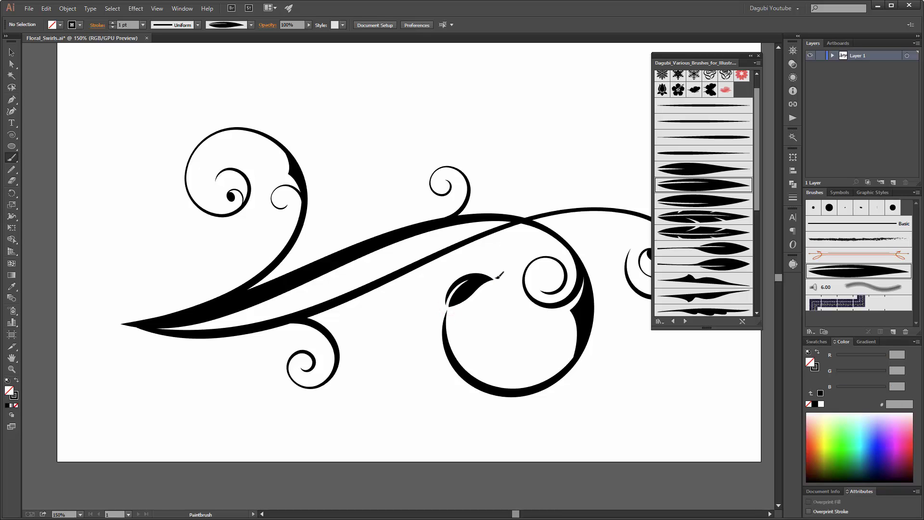
Step: Paint trial leaf strokes in the empty area above the ornament and delete them
drag(539, 320, 419, 311)
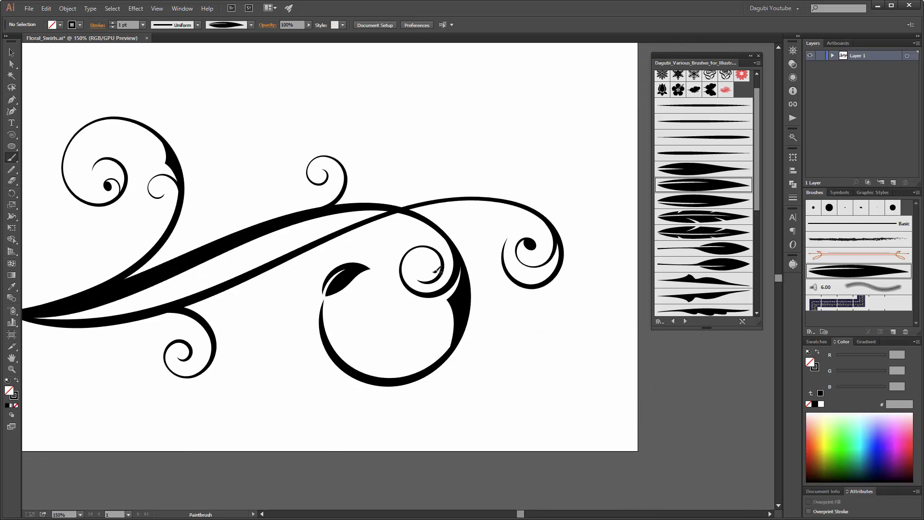
drag(423, 134, 428, 183)
drag(387, 128, 483, 132)
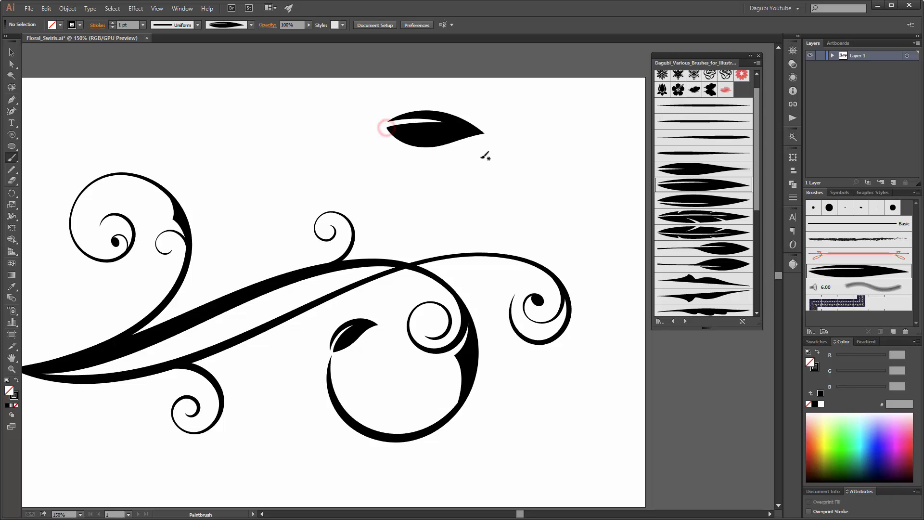
mouse_move(408, 167)
mouse_down()
mouse_move(455, 185)
mouse_move(474, 171)
mouse_up()
mouse_move(498, 201)
mouse_down()
mouse_move(526, 193)
mouse_move(540, 168)
mouse_move(565, 176)
mouse_up()
drag(378, 100, 563, 212)
key(Delete)
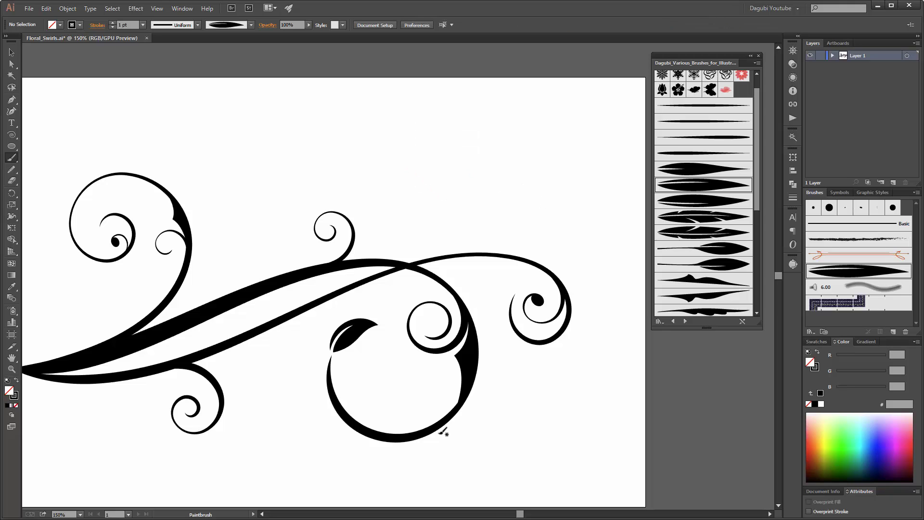
Step: Cut the small top-centre spiral's path at the anchor point nearest its inner tip
scroll(326, 227, up, 5)
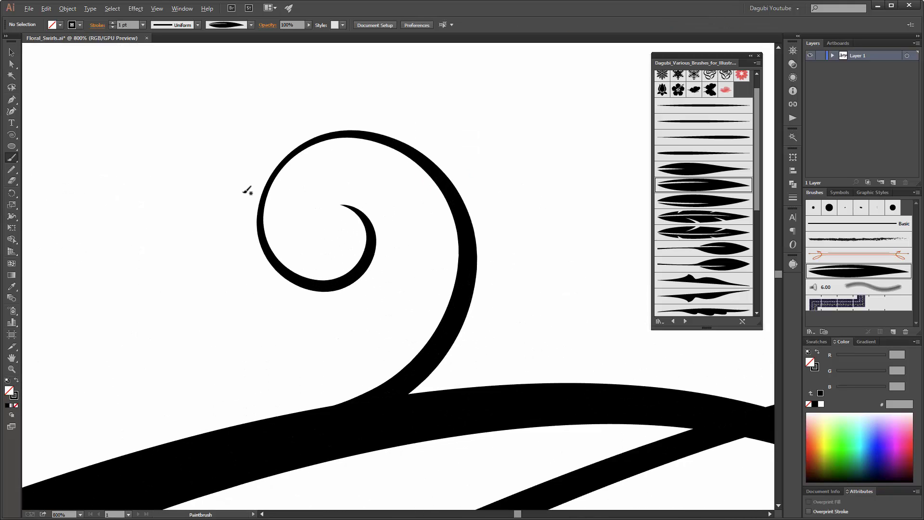
click(11, 52)
click(468, 264)
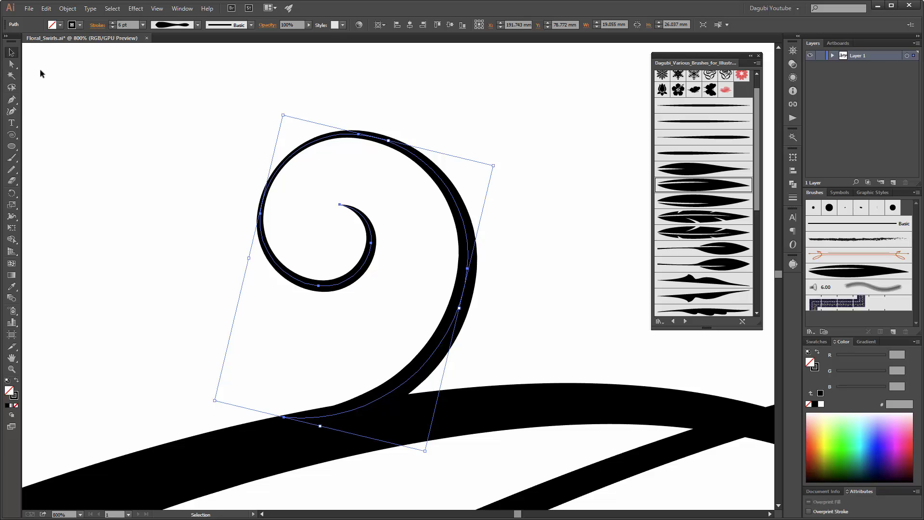
key(a)
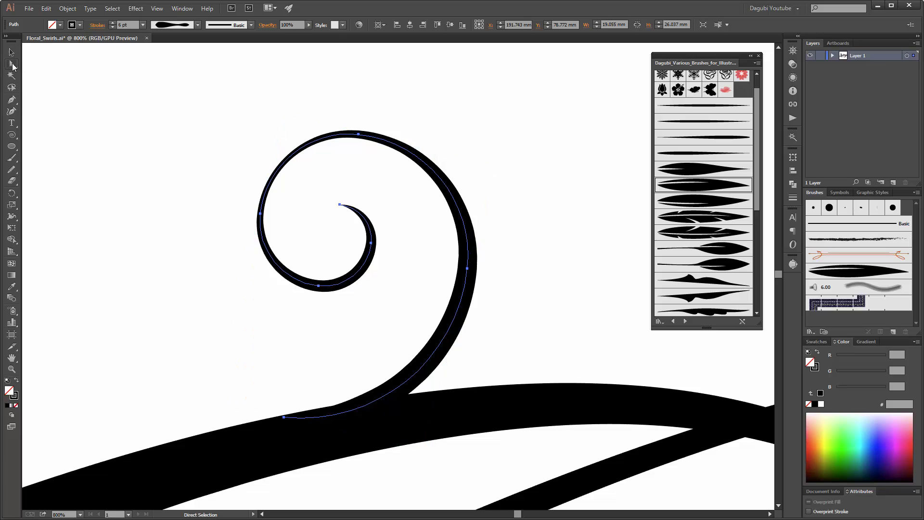
click(372, 243)
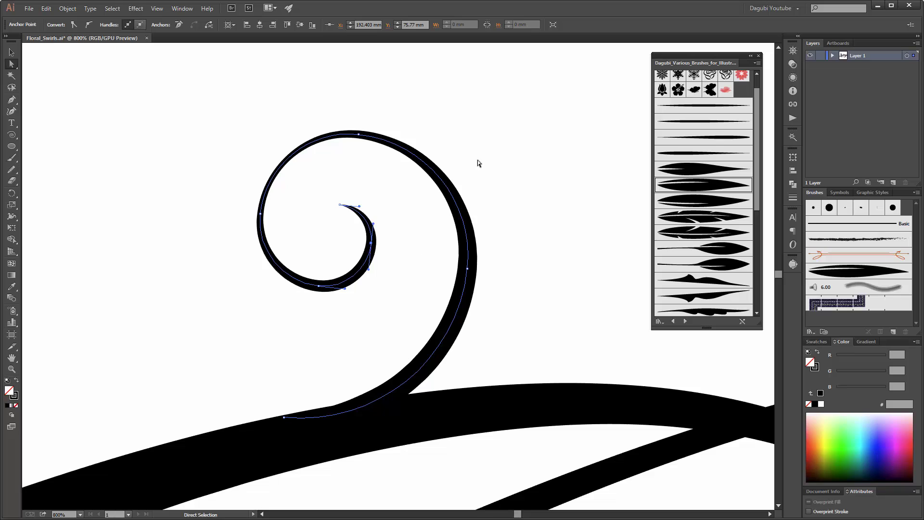
click(209, 25)
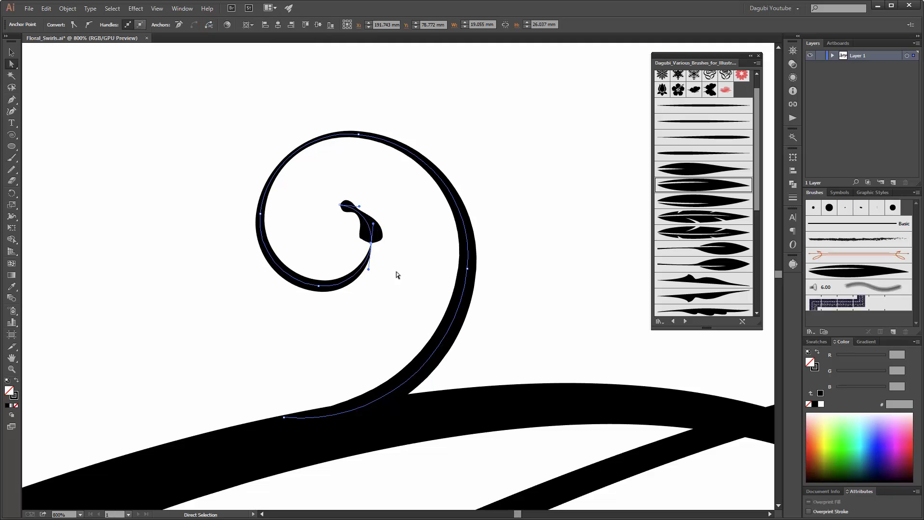
Step: Apply the next split-leaf art brush to the cut-off inner end of the top-centre spiral and deselect it
click(12, 52)
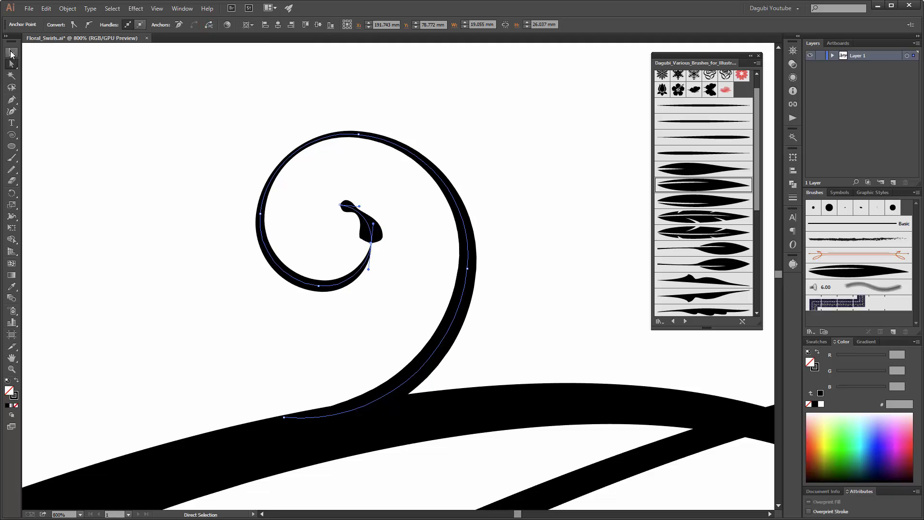
click(503, 231)
click(374, 222)
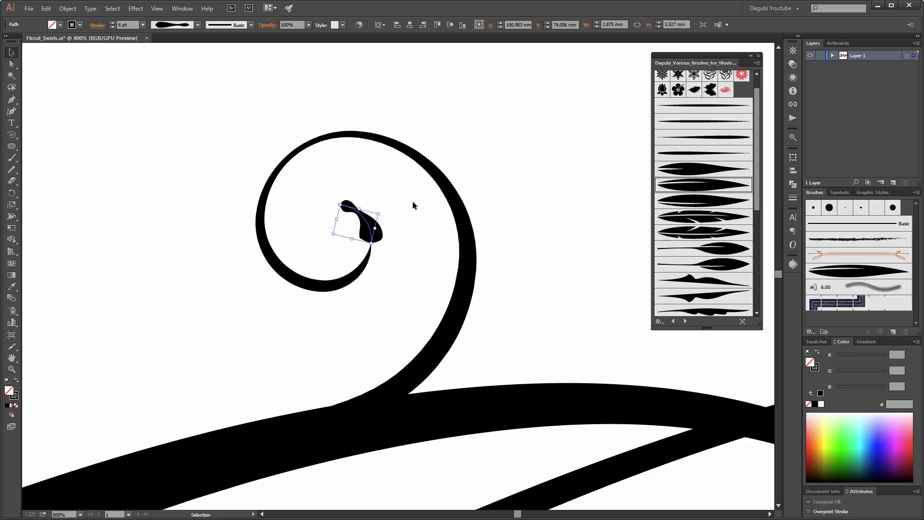
click(703, 202)
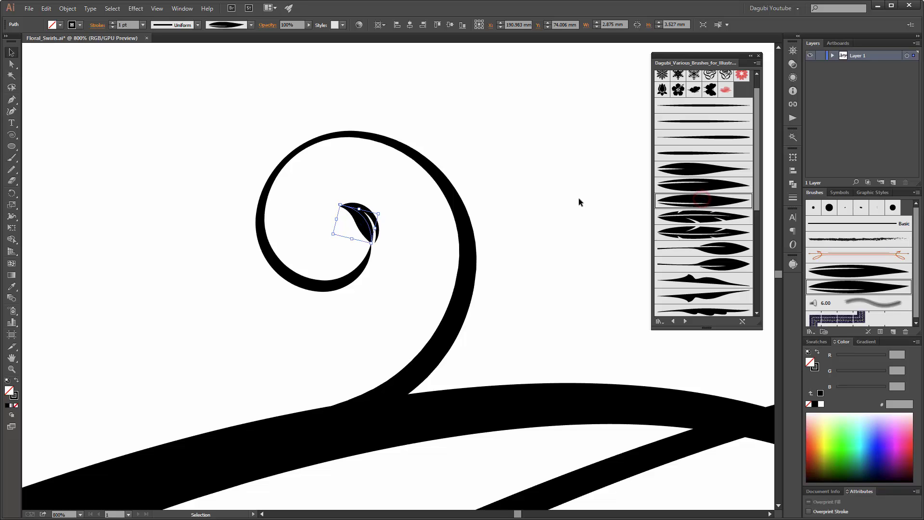
click(543, 172)
Step: Cut the large upper-left spiral's path at the anchor point nearest its inner tip
scroll(539, 174, down, 3)
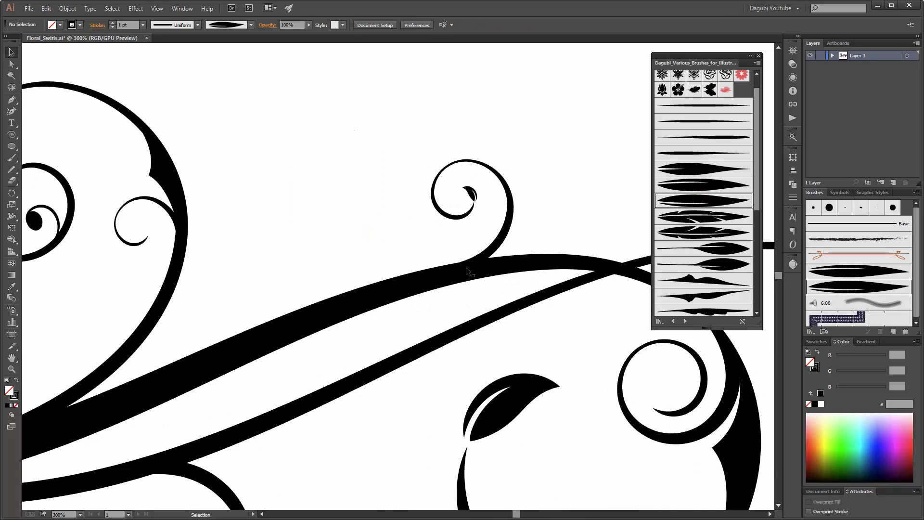
scroll(466, 271, down, 3)
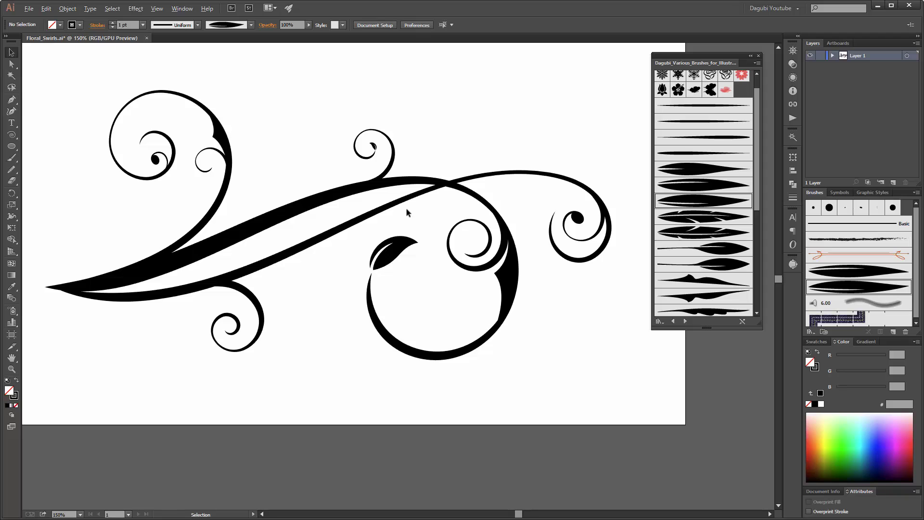
scroll(238, 326, up, 1)
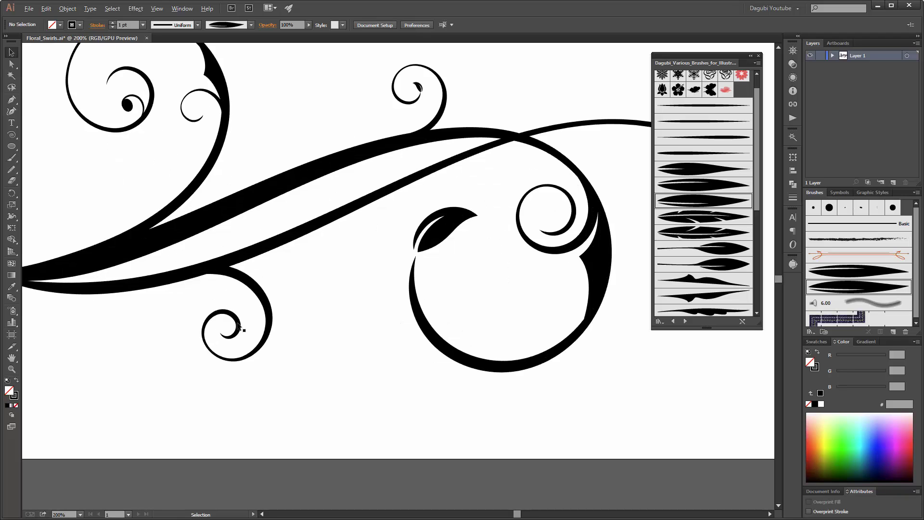
scroll(106, 78, up, 2)
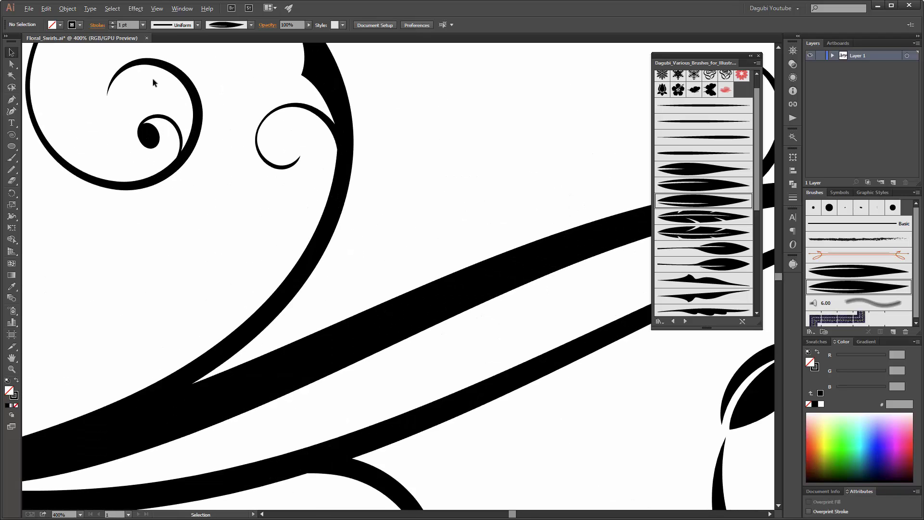
click(175, 68)
drag(141, 92, 269, 170)
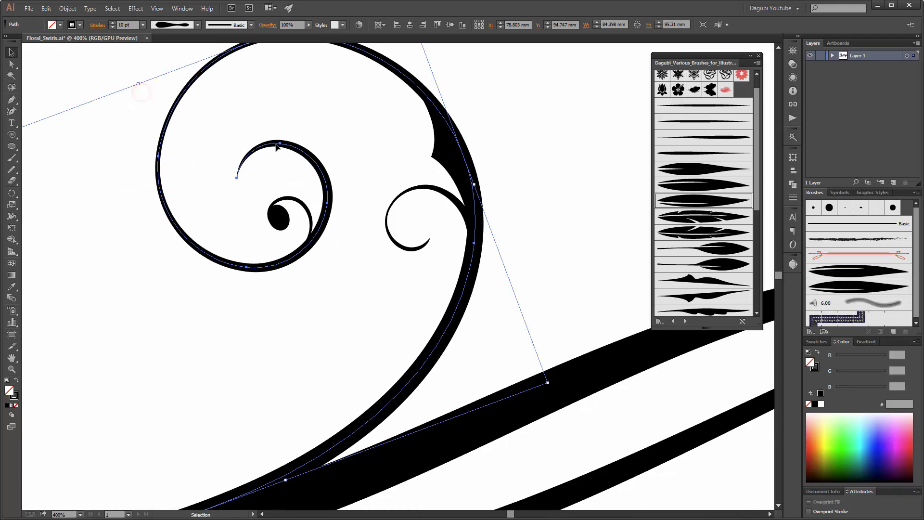
click(11, 65)
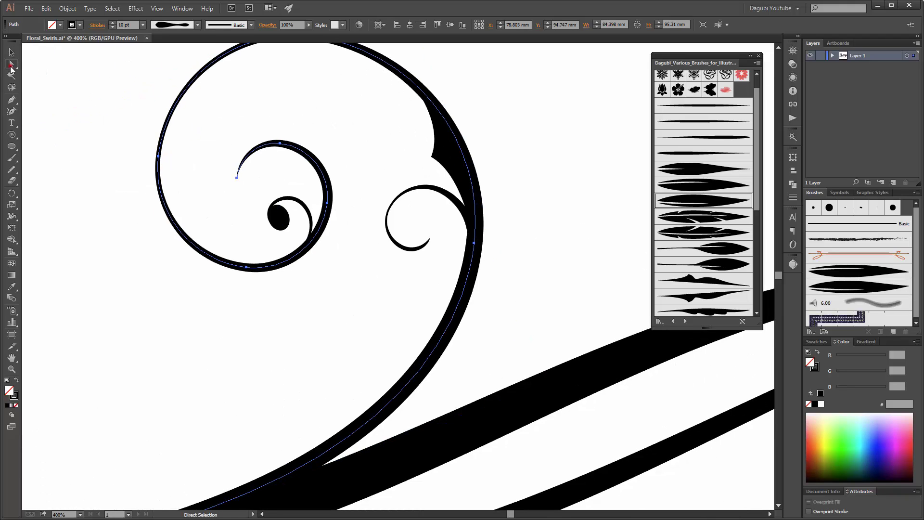
click(280, 143)
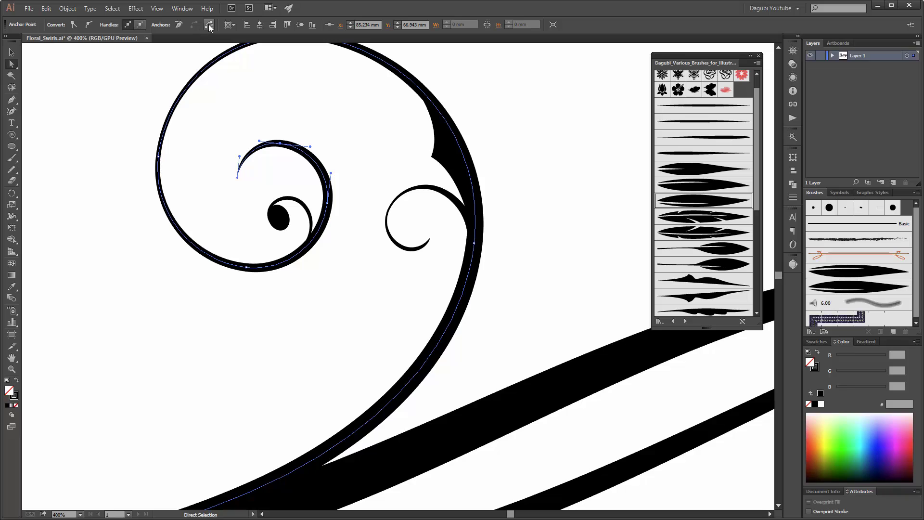
click(209, 25)
Step: Apply the split-leaf art brush to the cut-off inner end of the large upper-left spiral and deselect it
click(11, 52)
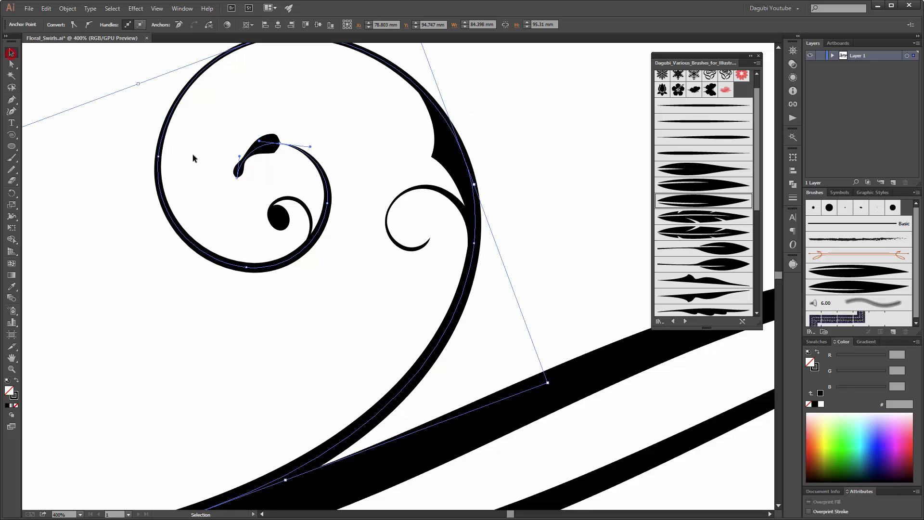
click(208, 159)
click(272, 154)
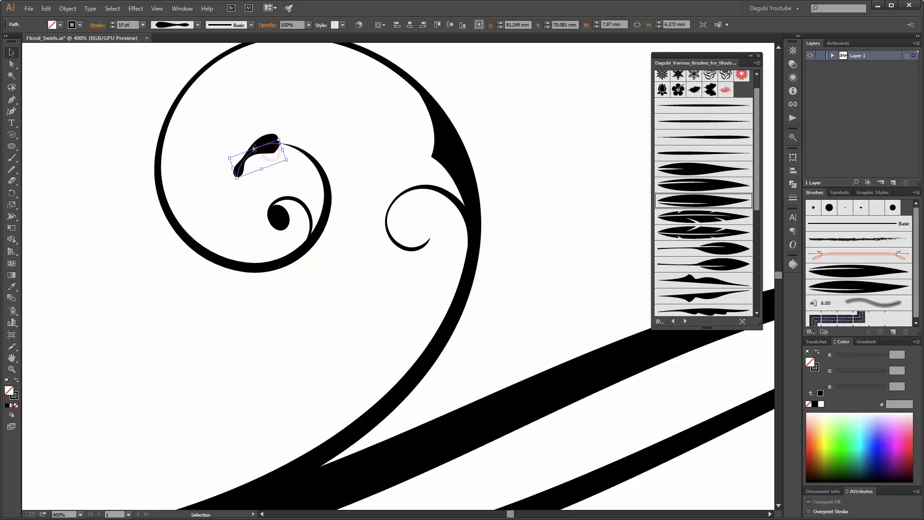
click(704, 201)
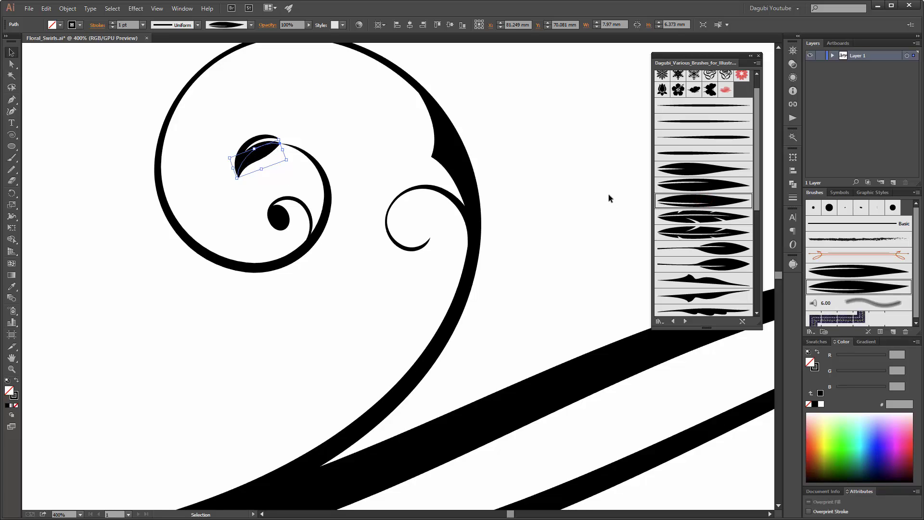
click(603, 155)
scroll(614, 174, down, 2)
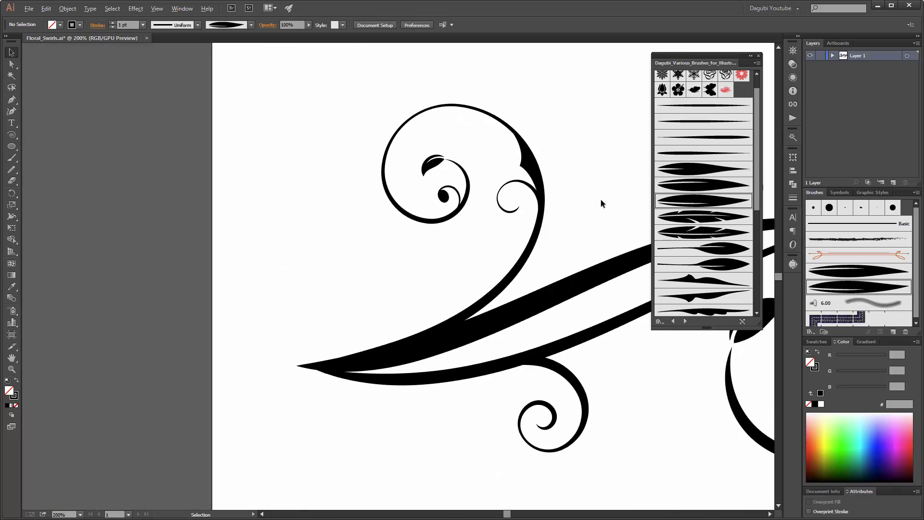
scroll(594, 206, down, 2)
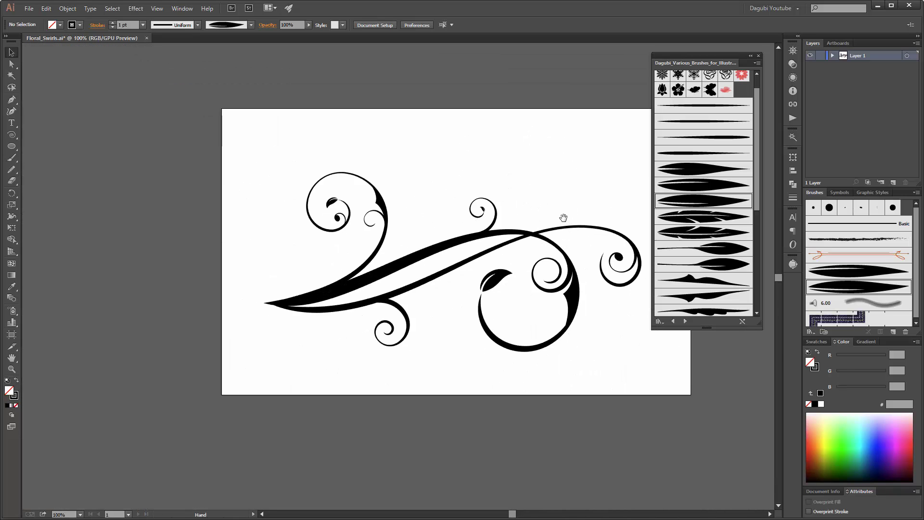
drag(561, 214, 506, 217)
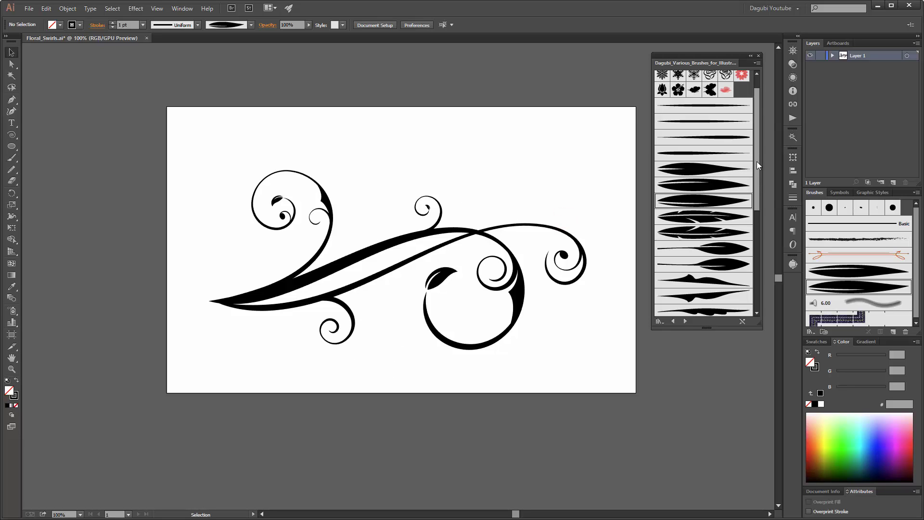
Step: Paint a short curved stroke with the Bildpinsel 3 brush between the upper-left branch and the main stem, and enlarge it
scroll(757, 161, up, 1)
click(723, 157)
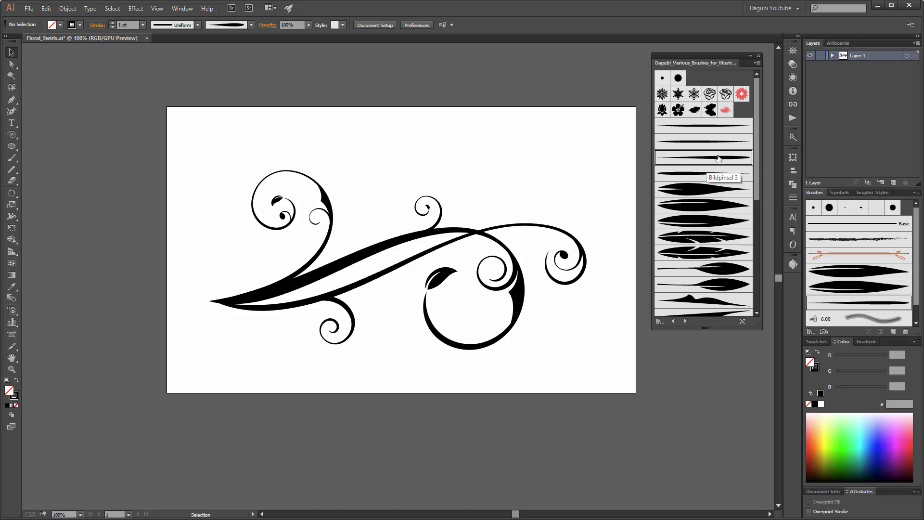
click(12, 158)
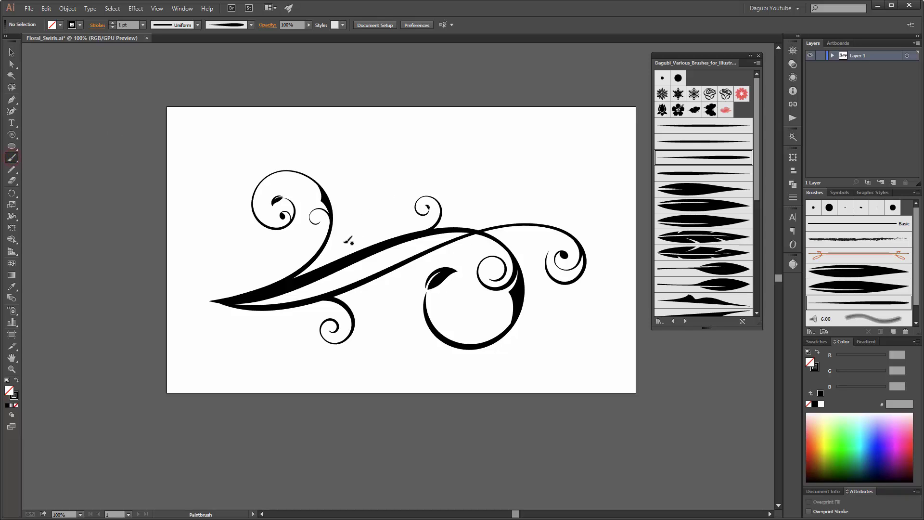
drag(328, 258, 341, 232)
scroll(347, 224, up, 3)
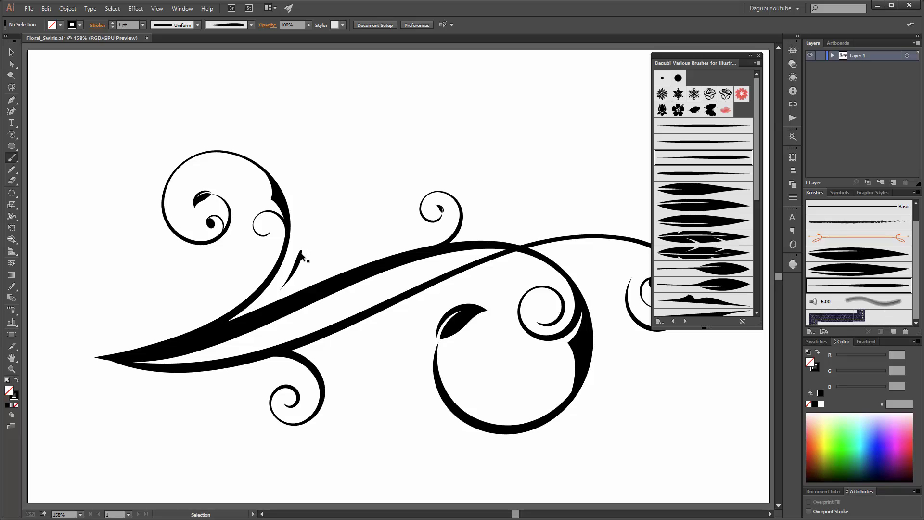
ctrl+click(299, 258)
mouse_move(298, 262)
mouse_down()
mouse_move(289, 271)
mouse_move(308, 253)
mouse_up()
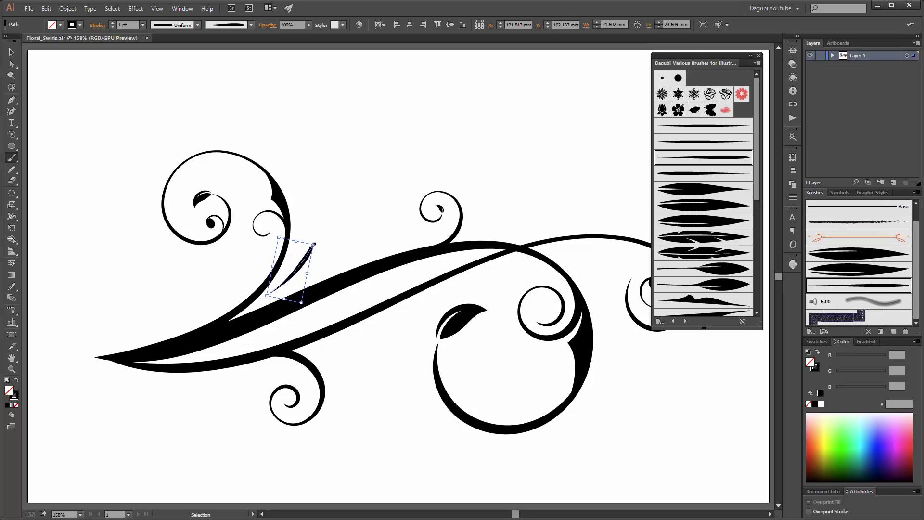
Step: Set the short stroke's weight to 2 pt, rotate it slightly, and paint two progressively shorter strokes beside it along the main stem
click(112, 23)
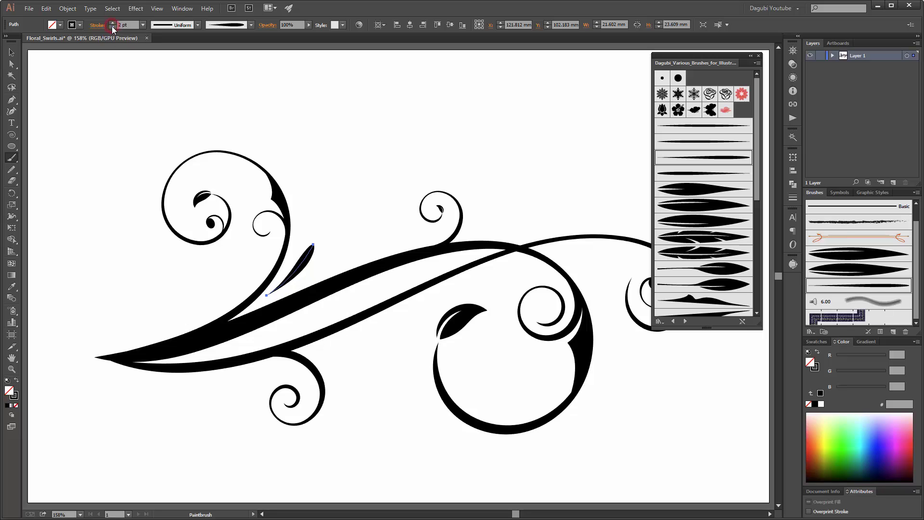
key(ctrl)
drag(319, 240, 318, 239)
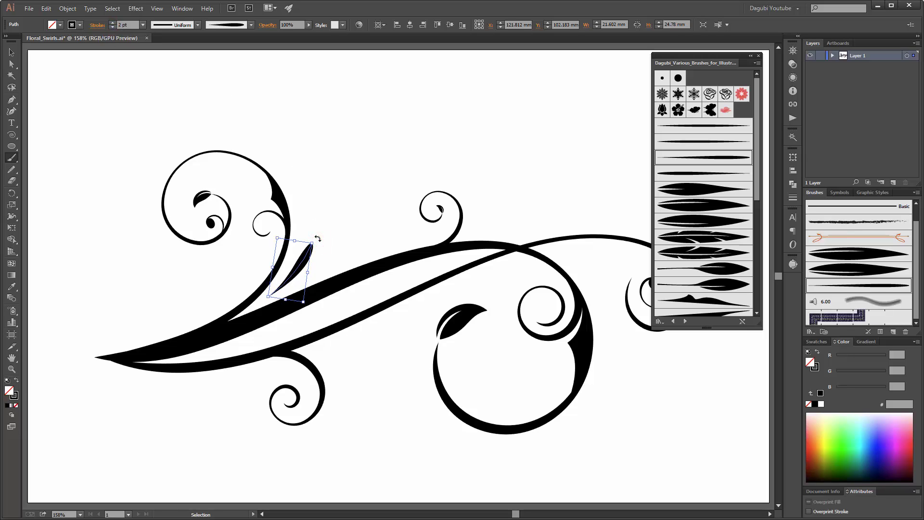
ctrl+click(361, 193)
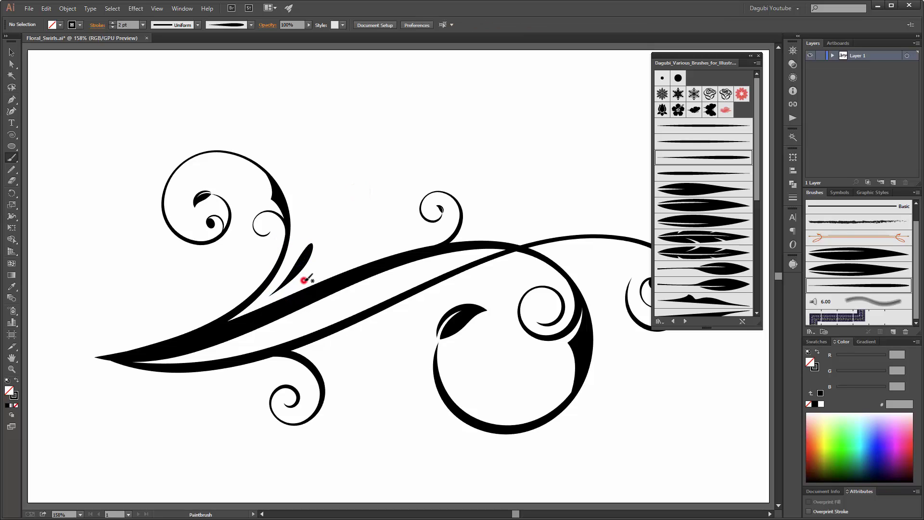
mouse_move(305, 279)
mouse_down()
mouse_move(331, 246)
mouse_move(334, 265)
mouse_move(404, 226)
mouse_move(414, 231)
mouse_up()
Step: Paint a tiny spiral, about 7 mm wide, on the inner side of the far-right curl with the Bildpinsel 3 brush and deselect it
mouse_move(482, 226)
mouse_down()
mouse_move(386, 217)
mouse_move(406, 217)
mouse_up()
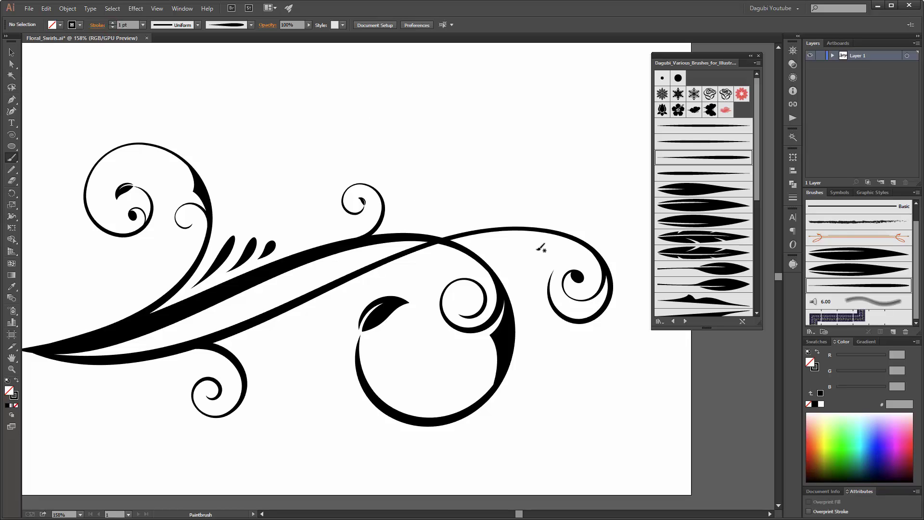
mouse_move(580, 243)
mouse_down()
mouse_move(580, 257)
mouse_move(580, 248)
mouse_up()
ctrl+click(575, 253)
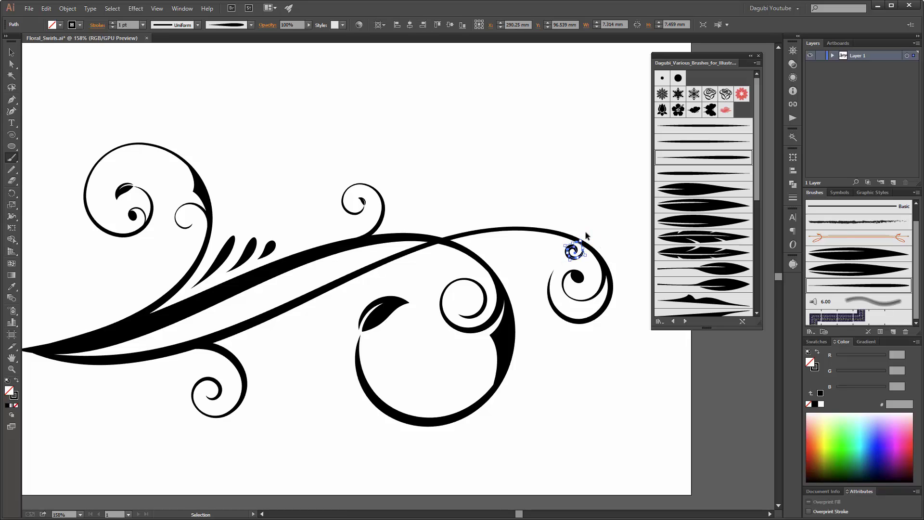
ctrl+click(596, 208)
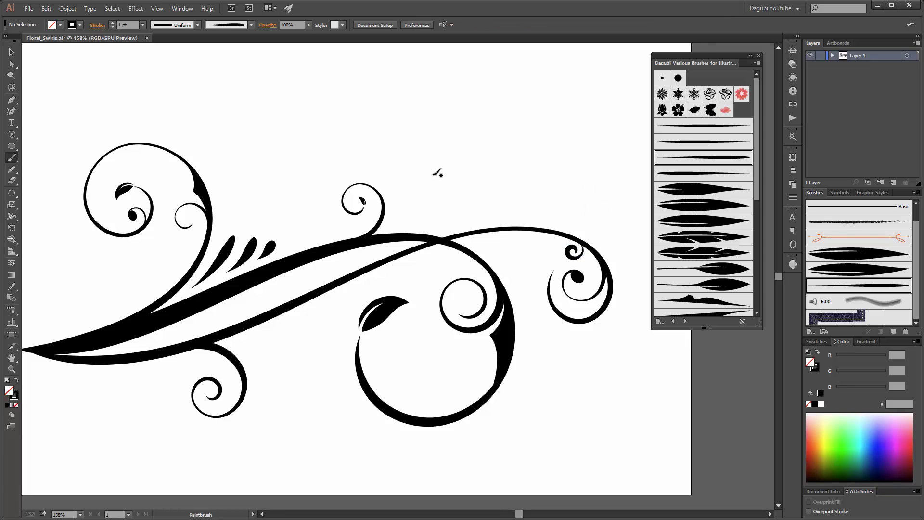
Step: Paint a spiral branch about 33 mm wide and 41 mm high, curling up from the ornament's pointed left tip
drag(430, 166, 446, 167)
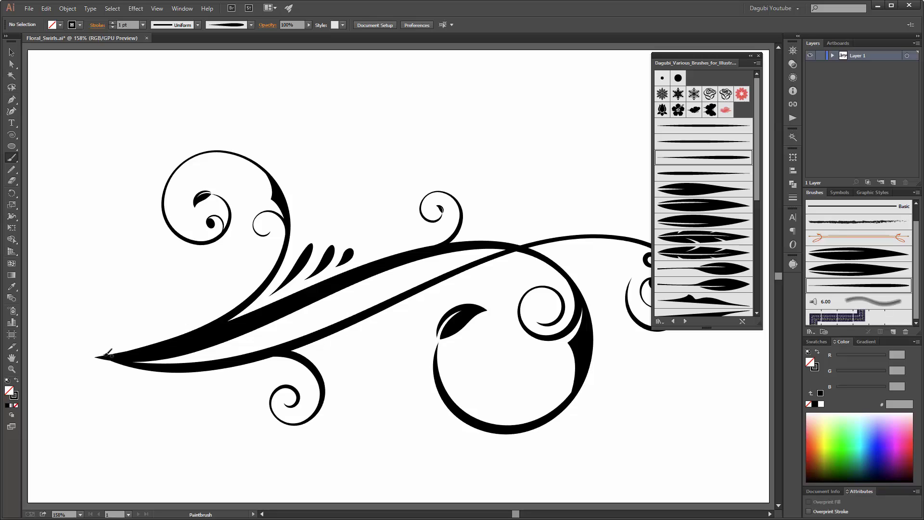
drag(97, 358, 132, 338)
mouse_move(97, 270)
mouse_down()
mouse_move(67, 288)
mouse_move(72, 313)
mouse_move(96, 318)
mouse_move(106, 308)
mouse_move(94, 280)
mouse_up()
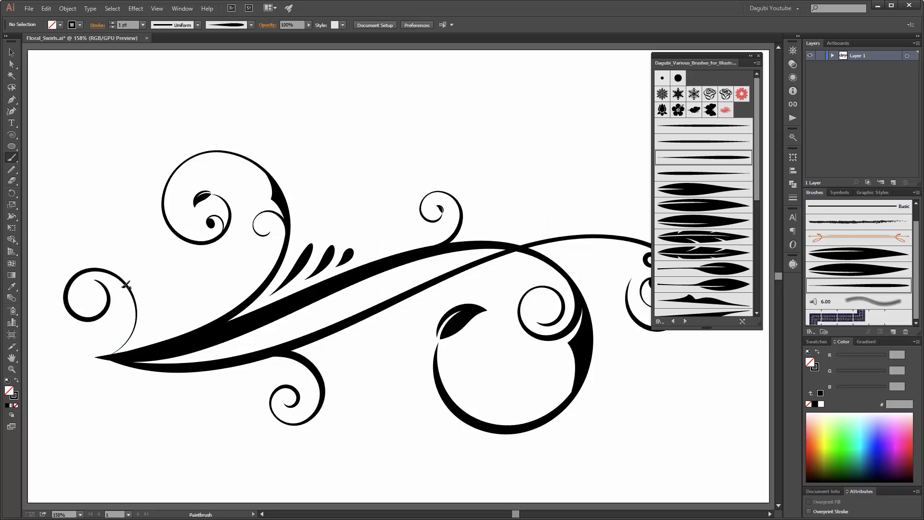
Step: Set the left-tip spiral's stroke weight to 2 pt and shift it slightly right along the main stem
key(v)
click(107, 308)
key(b)
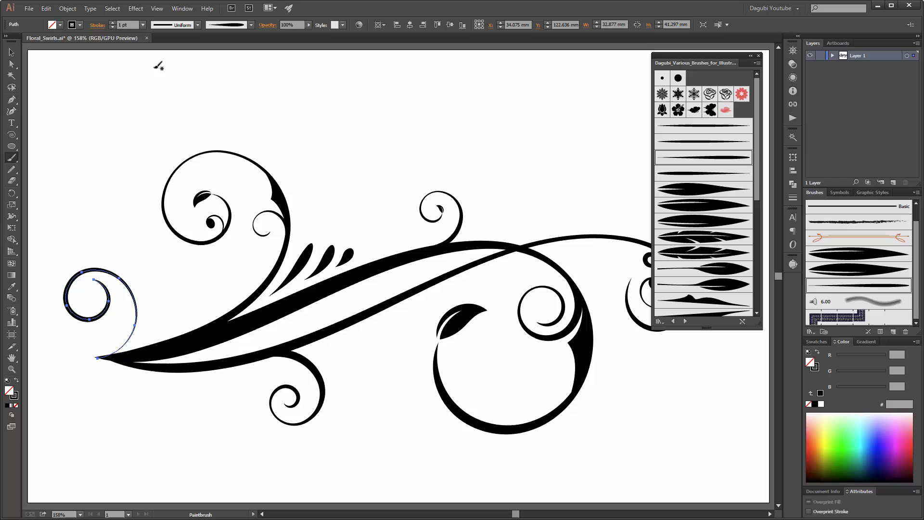
click(113, 23)
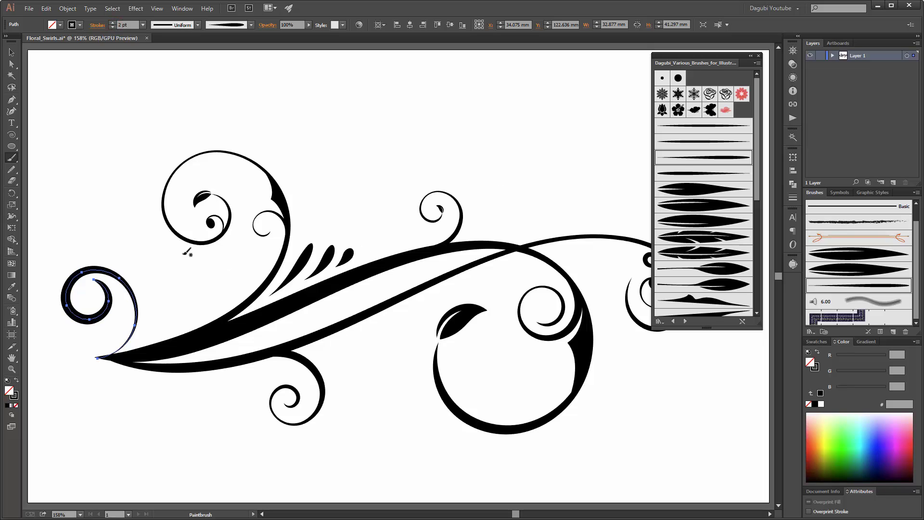
key(ctrl)
drag(95, 269, 103, 266)
Step: Apply the second tapered art brush to the left-tip spiral, try the Swirl width profile, and settle on the lens-shaped profile
click(721, 127)
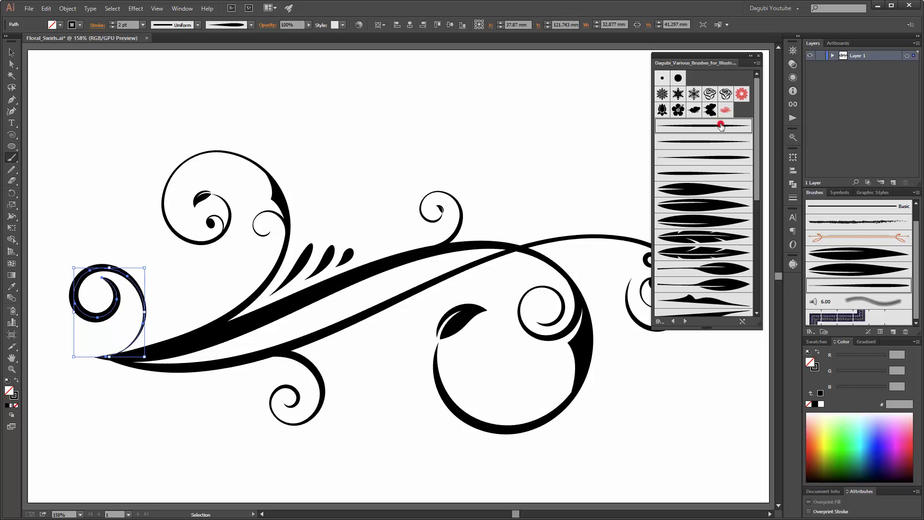
click(713, 142)
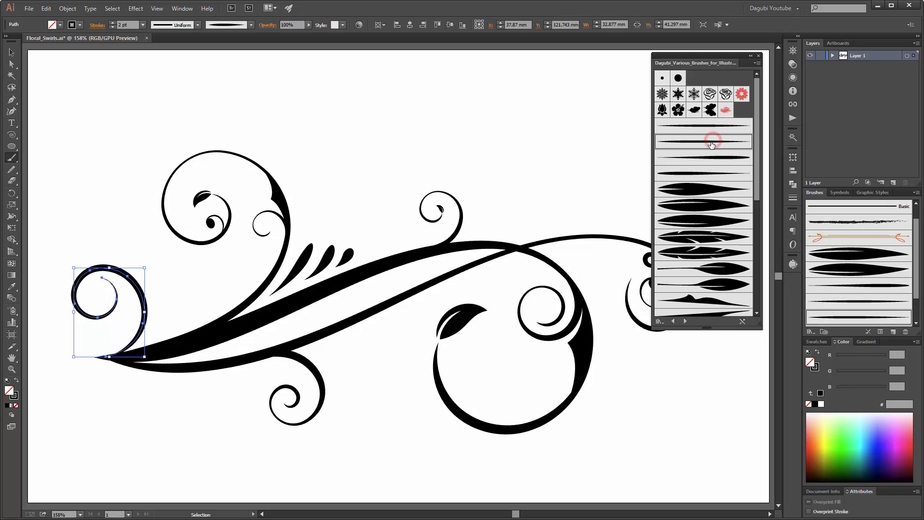
click(197, 26)
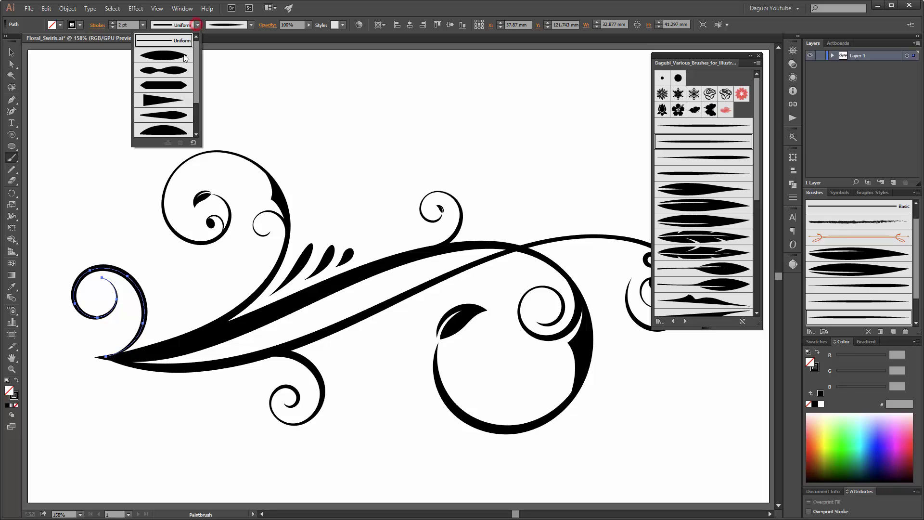
drag(196, 68, 198, 85)
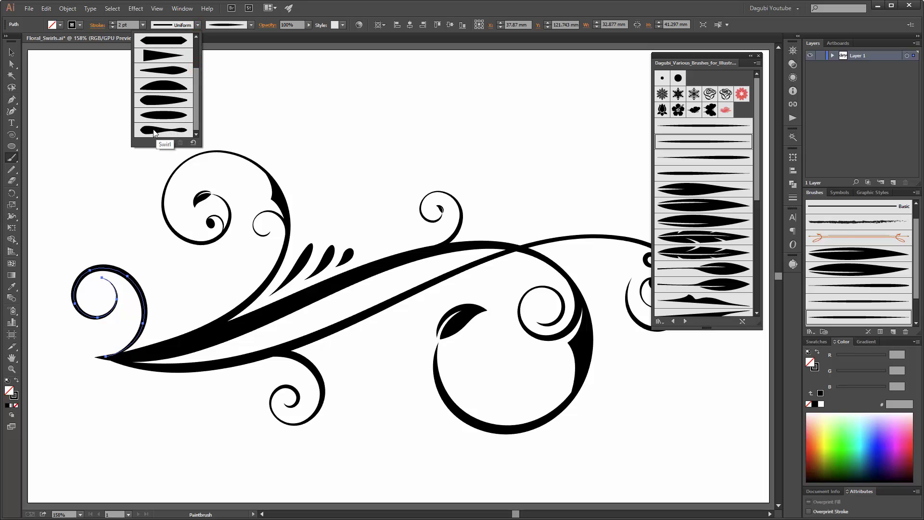
click(154, 131)
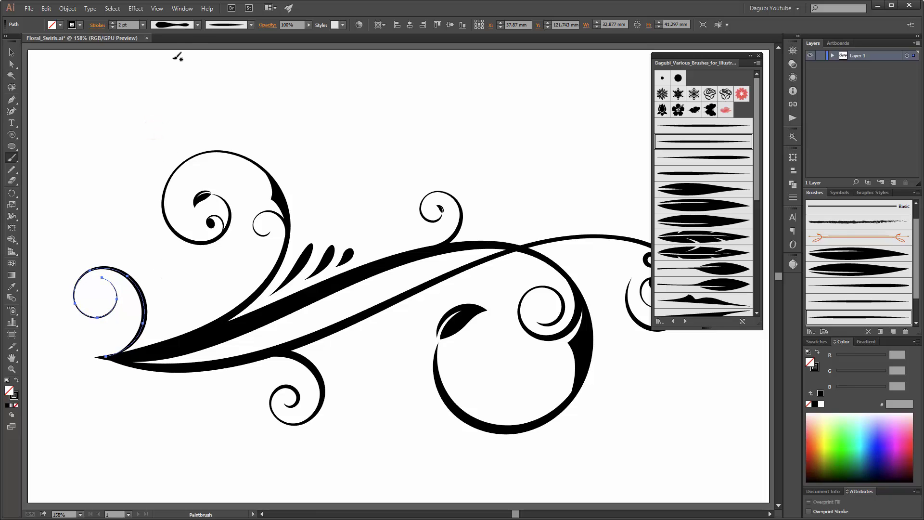
click(197, 25)
click(171, 65)
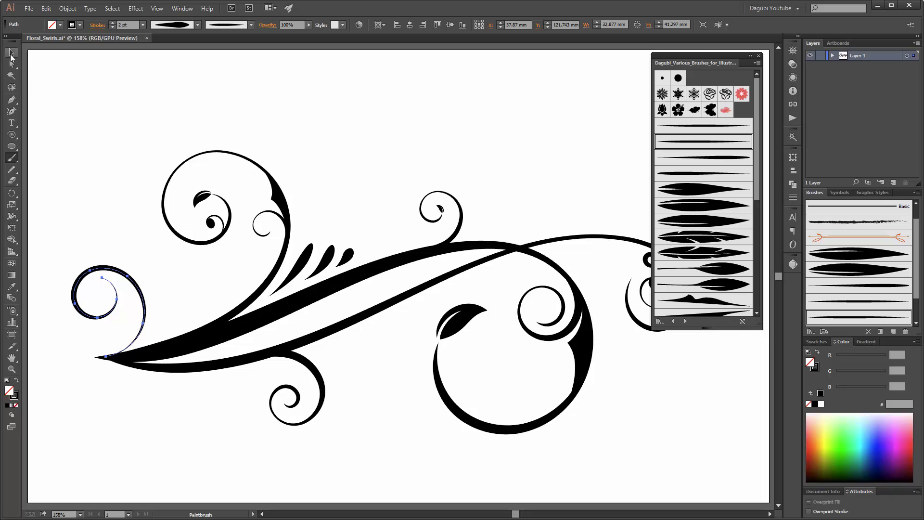
Step: Rotate the left-tip spiral slightly clockwise with Free Transform and move it right so its base merges into the main stem
click(12, 228)
drag(90, 244, 117, 246)
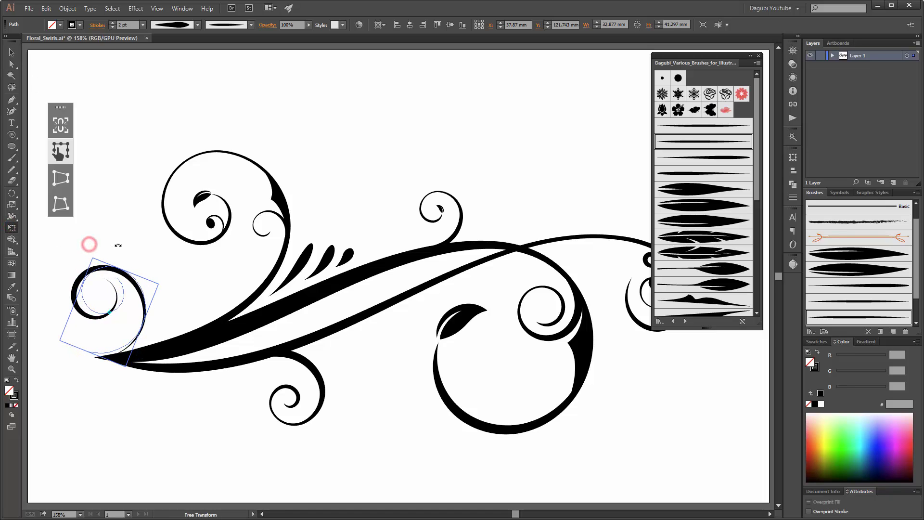
drag(143, 294, 186, 268)
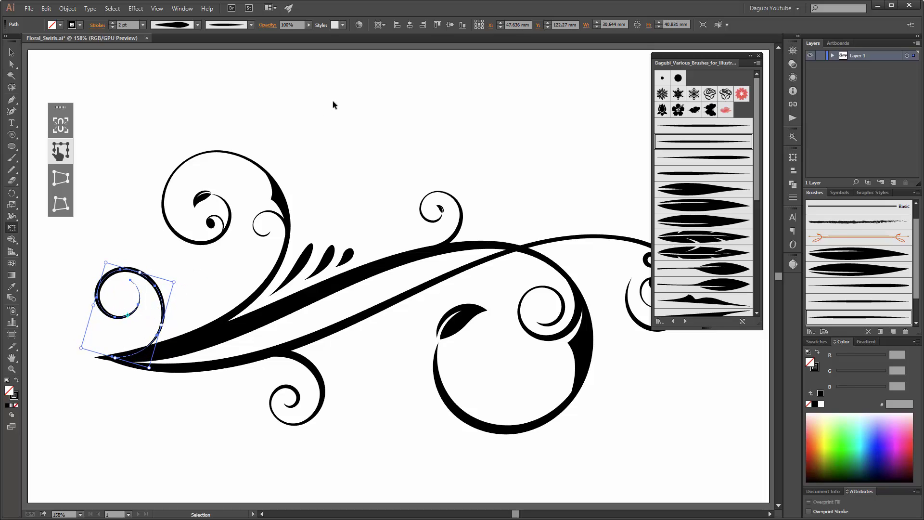
Step: Reset the Paintbrush to default colours and choose the dotted art brush from the Dagubi_Various_Brushes_for_Illustrator library
click(357, 97)
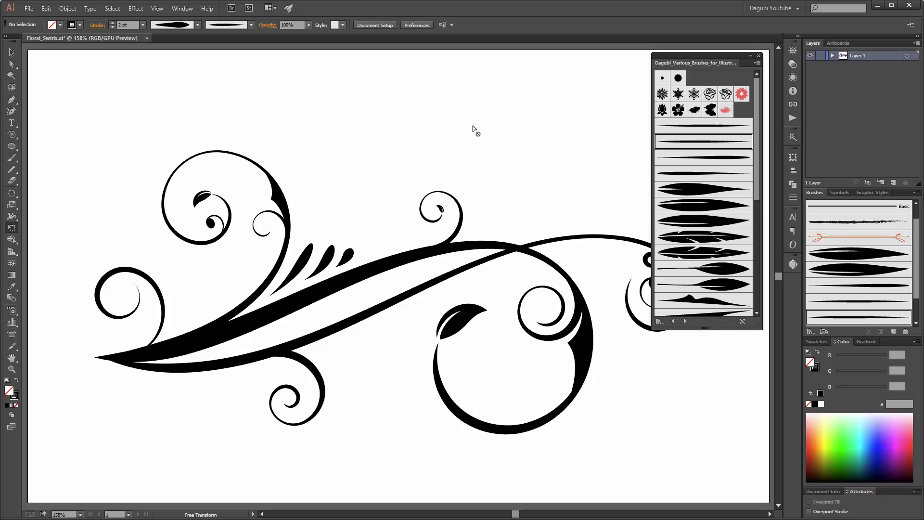
click(758, 55)
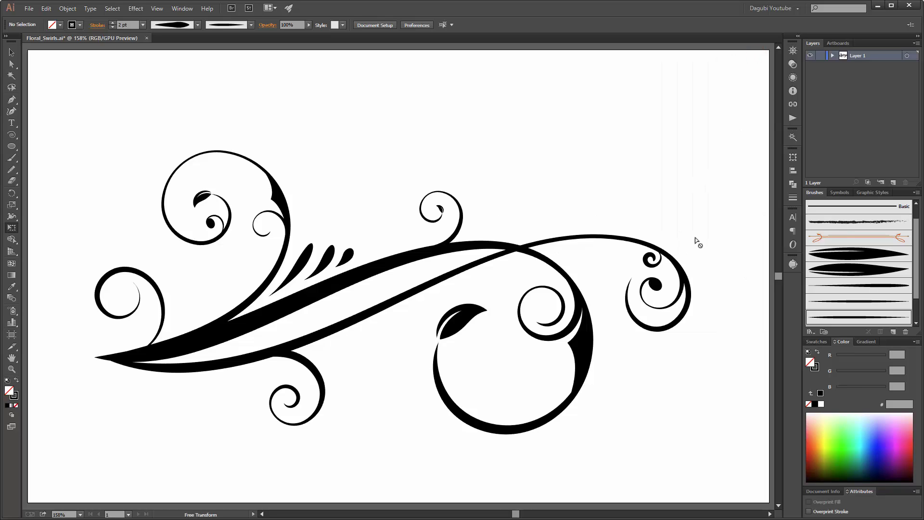
key(b)
key(d)
click(813, 333)
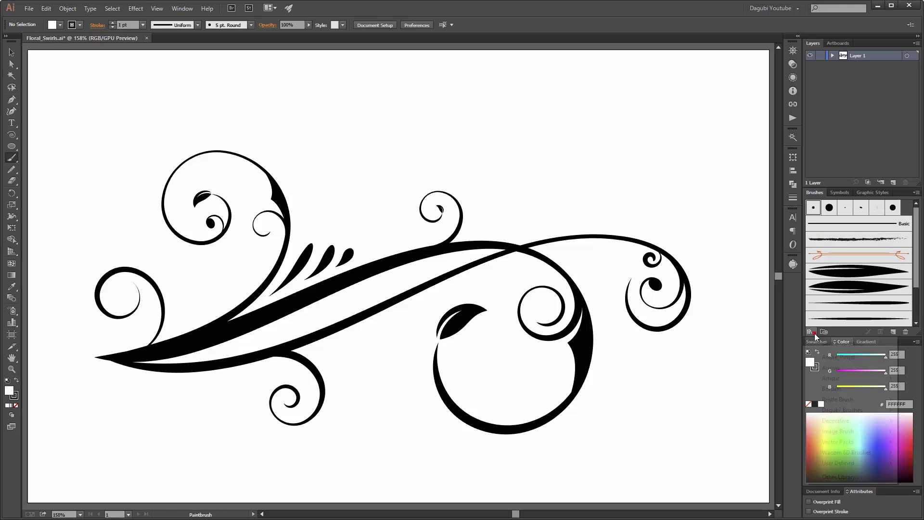
mouse_move(829, 412)
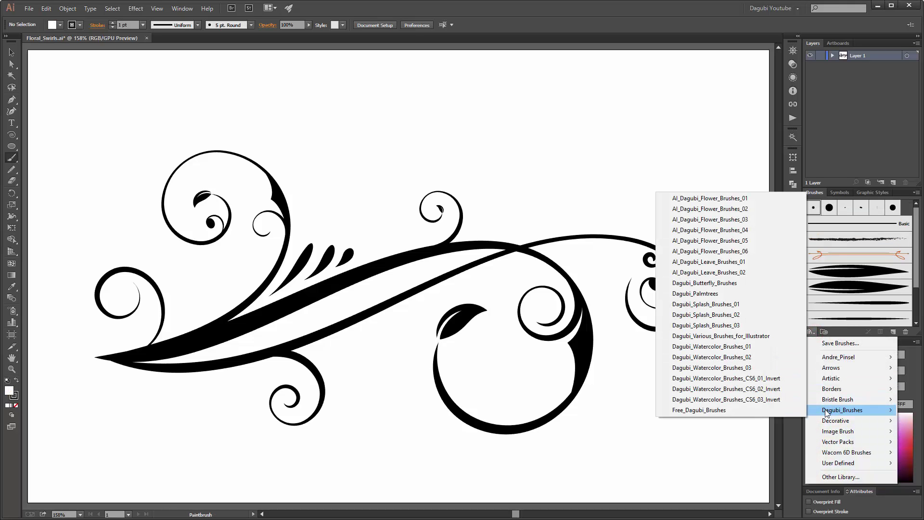
click(751, 336)
click(726, 225)
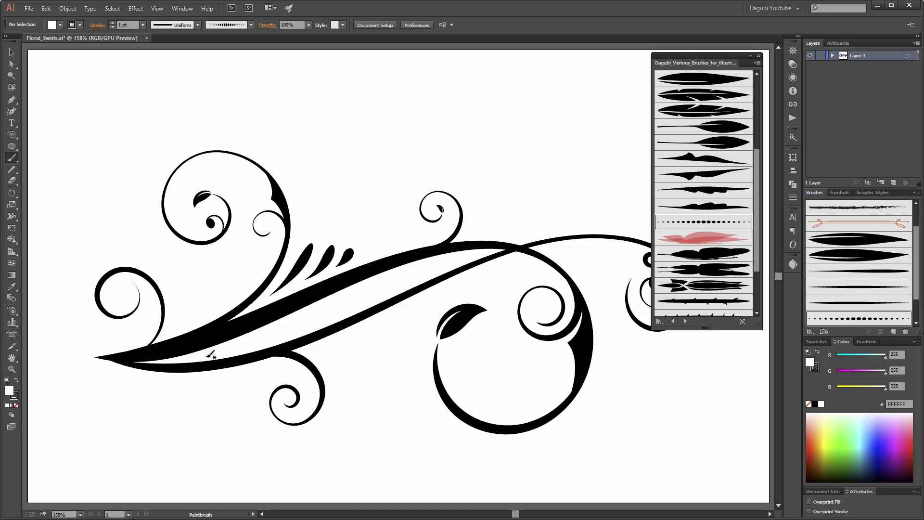
Step: Paint a dotted line between the two main stems and a dotted curl hanging below the ornament's pointed left tip
drag(210, 354, 230, 350)
drag(384, 282, 394, 277)
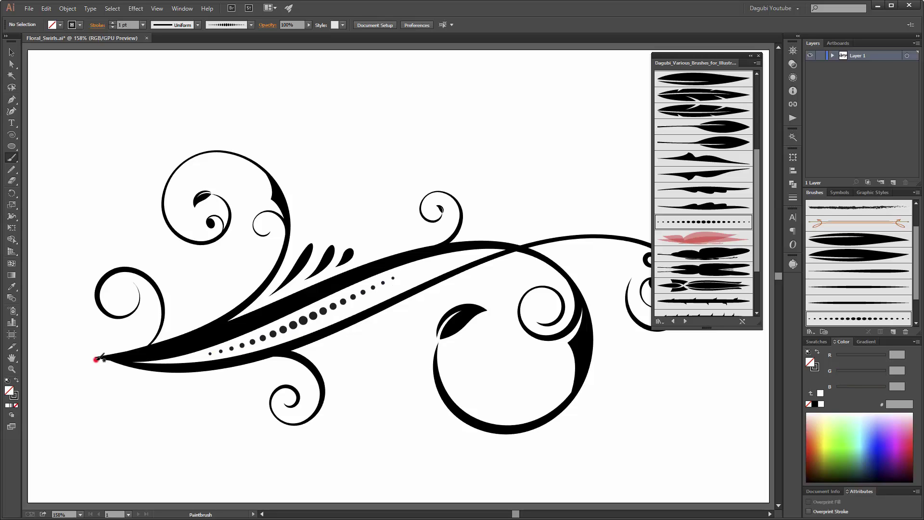
drag(95, 359, 130, 381)
drag(89, 427, 78, 412)
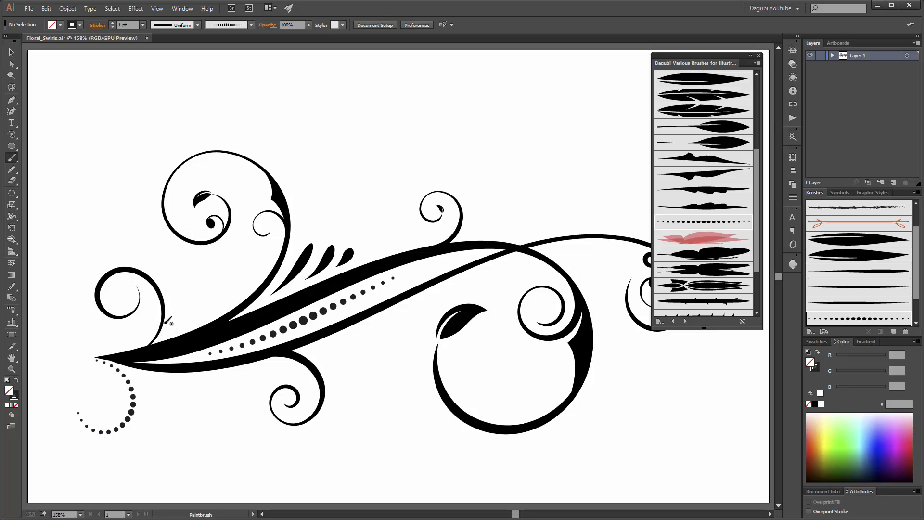
Step: Rotate the left-tip spiral clockwise with Free Transform and nudge it slightly up against the main stem
ctrl+click(164, 313)
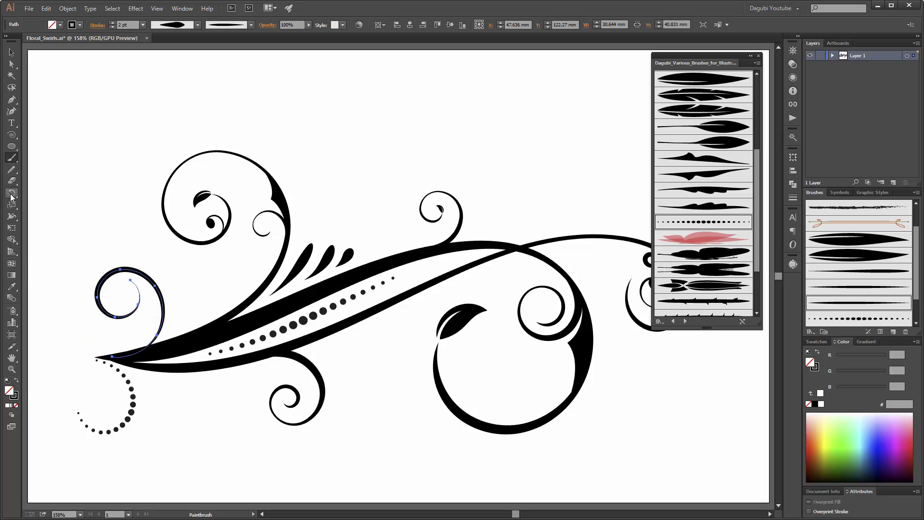
click(12, 228)
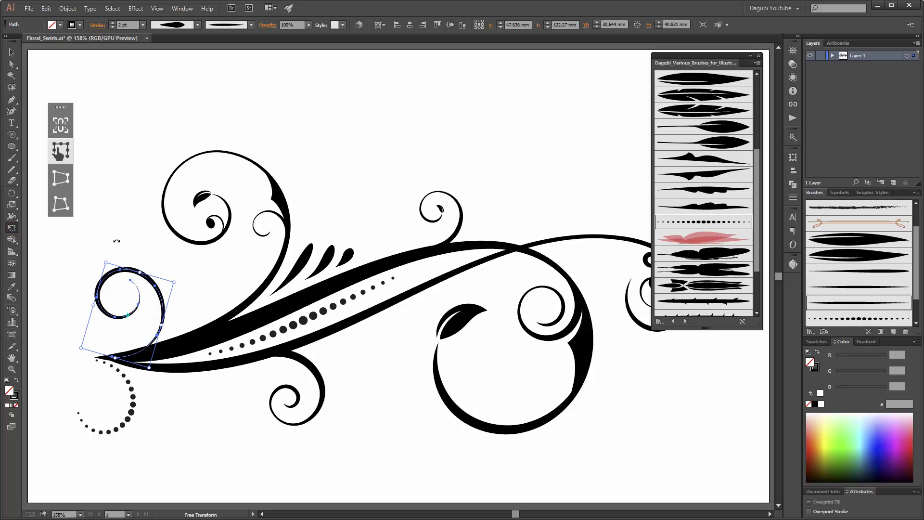
drag(117, 241, 146, 256)
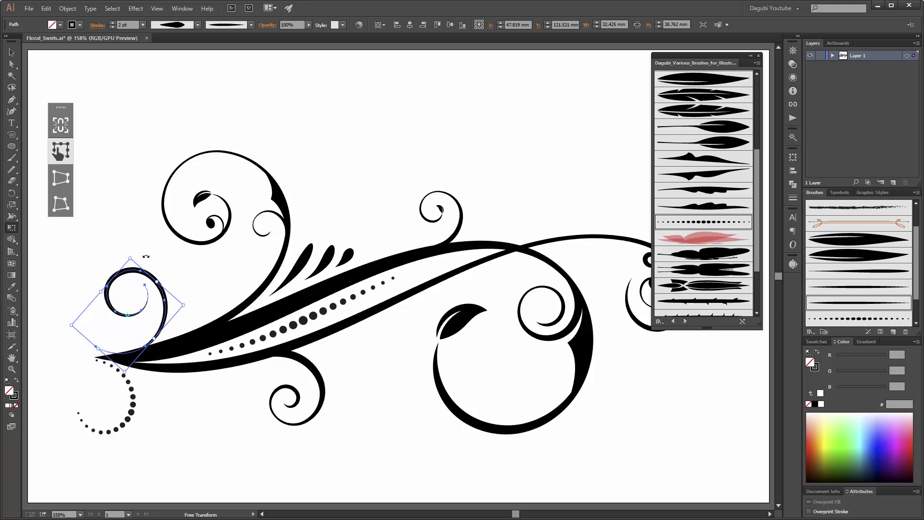
click(135, 350)
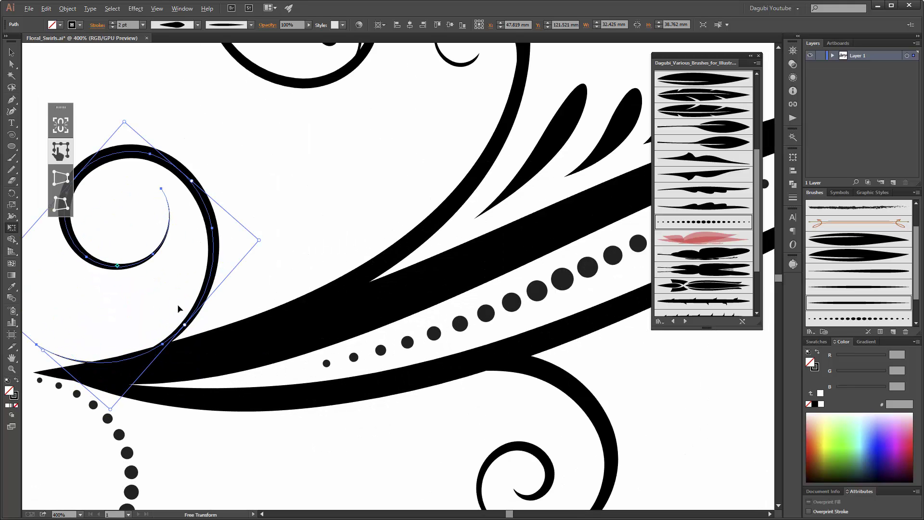
click(167, 288)
drag(362, 233, 362, 231)
Step: Reshape the left-tip spiral's base by moving its end anchors and handles so the tail runs inside the main stem
click(12, 64)
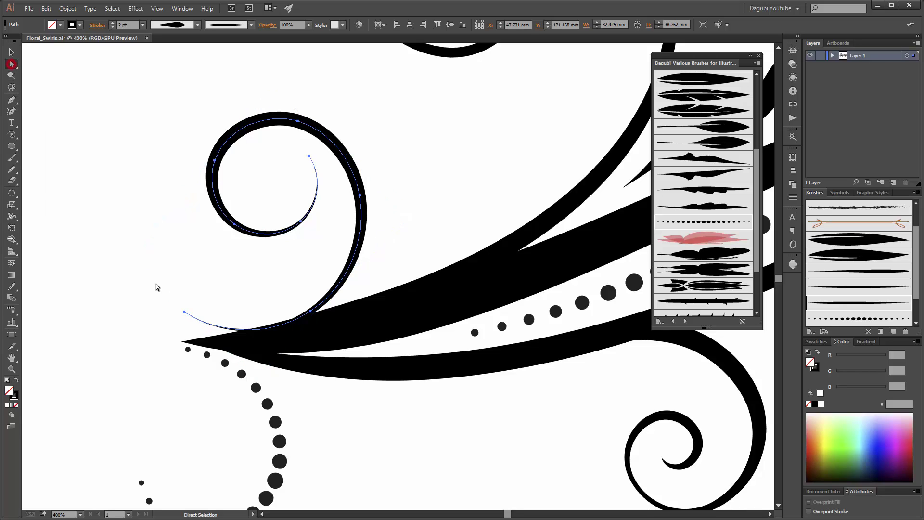
click(186, 316)
drag(186, 316, 202, 341)
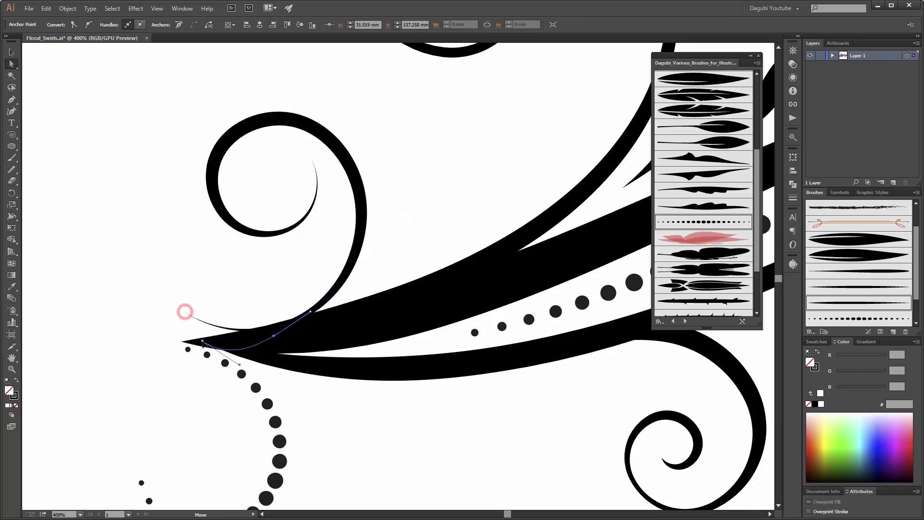
drag(239, 365, 243, 341)
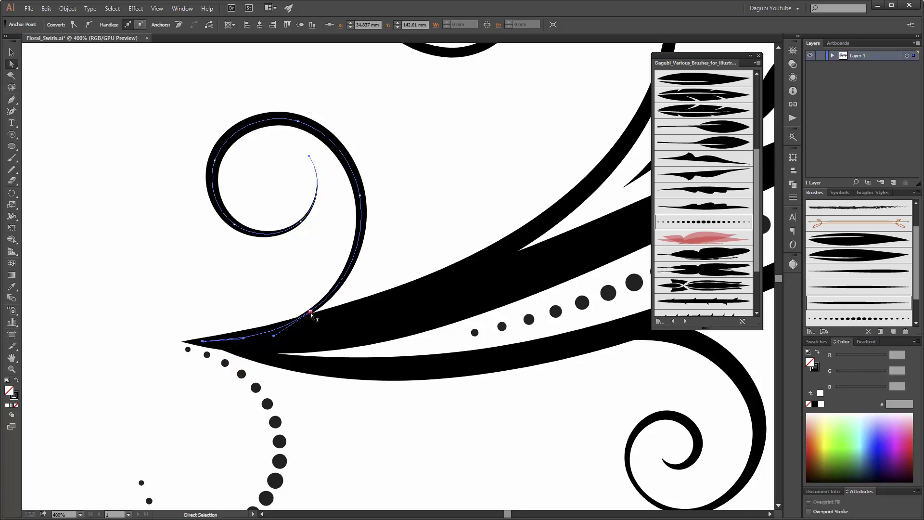
drag(311, 314, 306, 311)
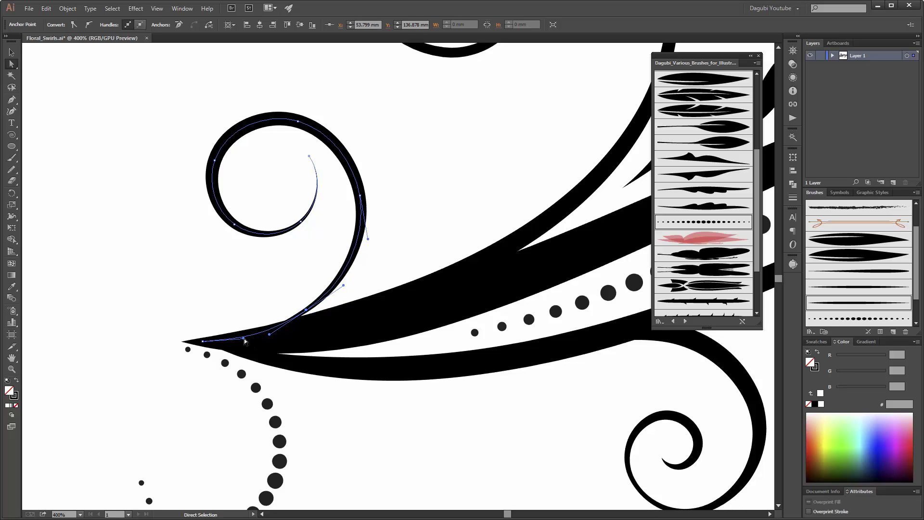
drag(245, 340, 263, 333)
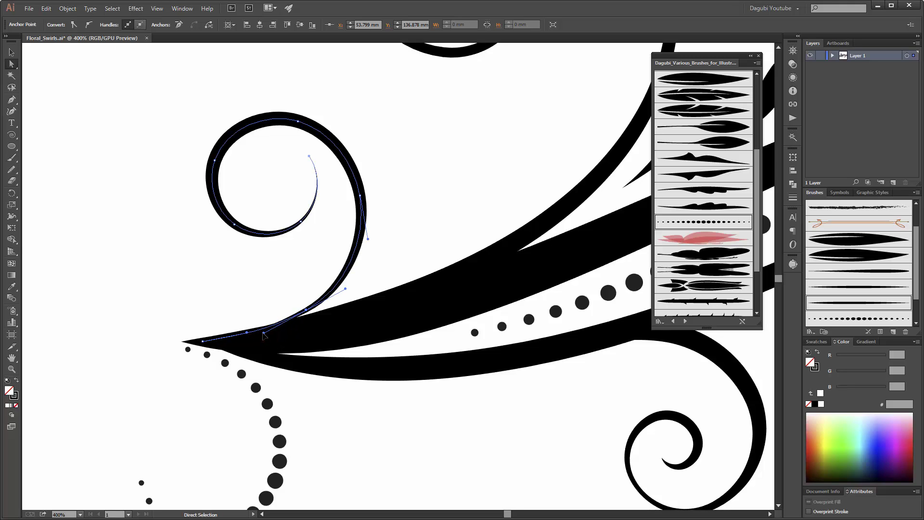
click(121, 289)
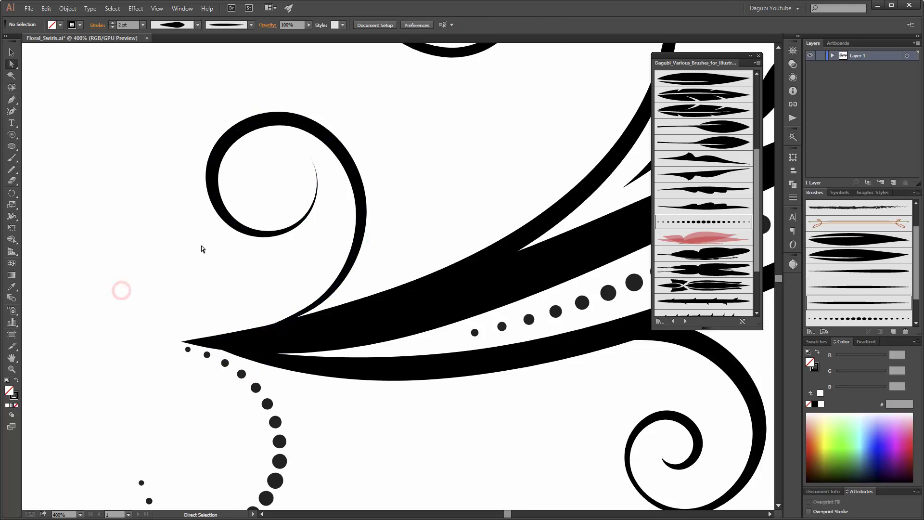
Step: Paint a dotted arc about 10 mm wide and 36 mm high along the left-tip spiral's outer side, with a 1 pt stroke weight
key(ctrl+0)
mouse_move(283, 216)
mouse_down()
mouse_move(268, 306)
mouse_move(264, 281)
mouse_up()
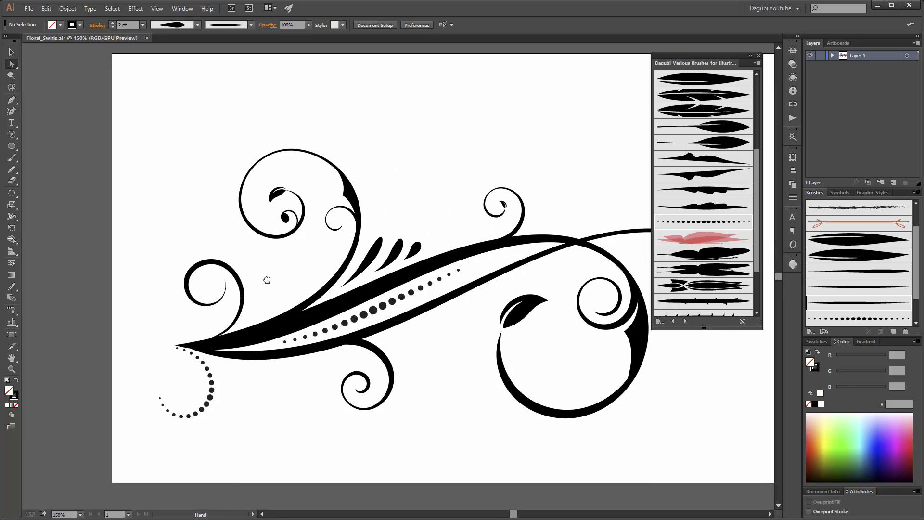
click(878, 319)
click(12, 157)
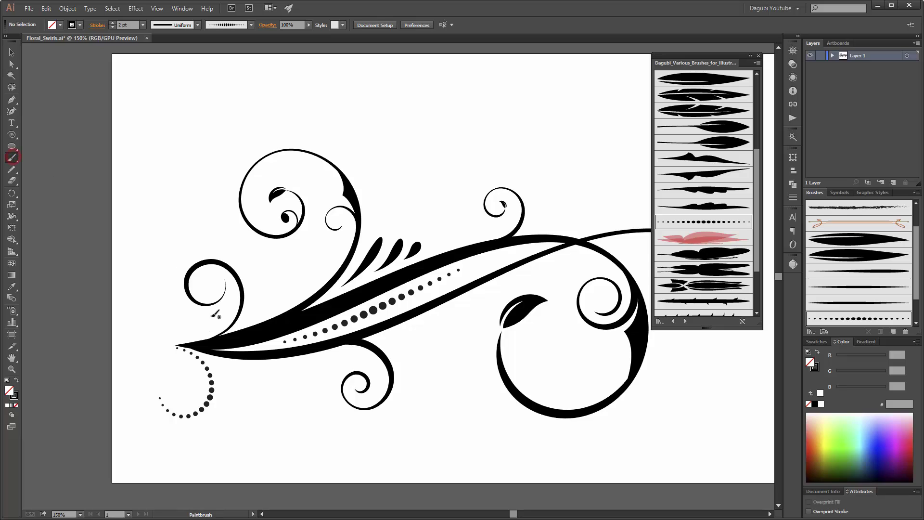
drag(237, 329, 247, 316)
drag(249, 261, 238, 253)
ctrl+click(253, 293)
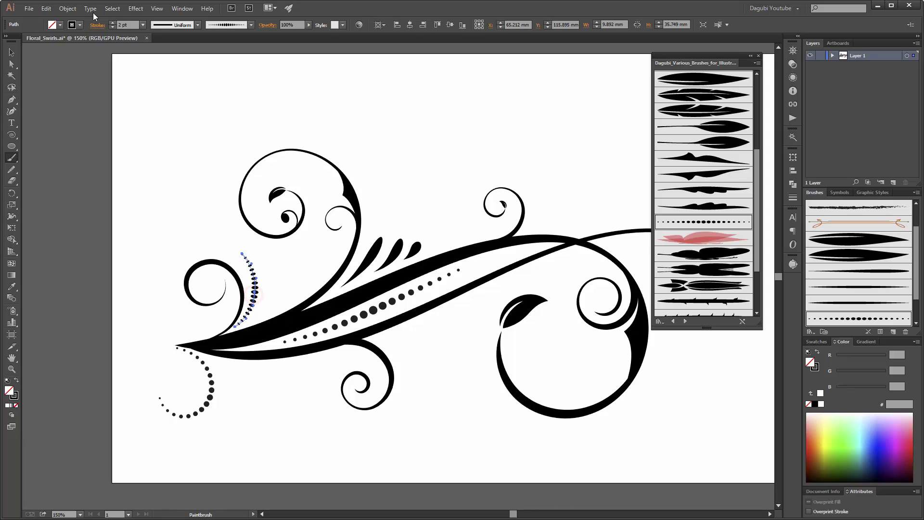
click(111, 27)
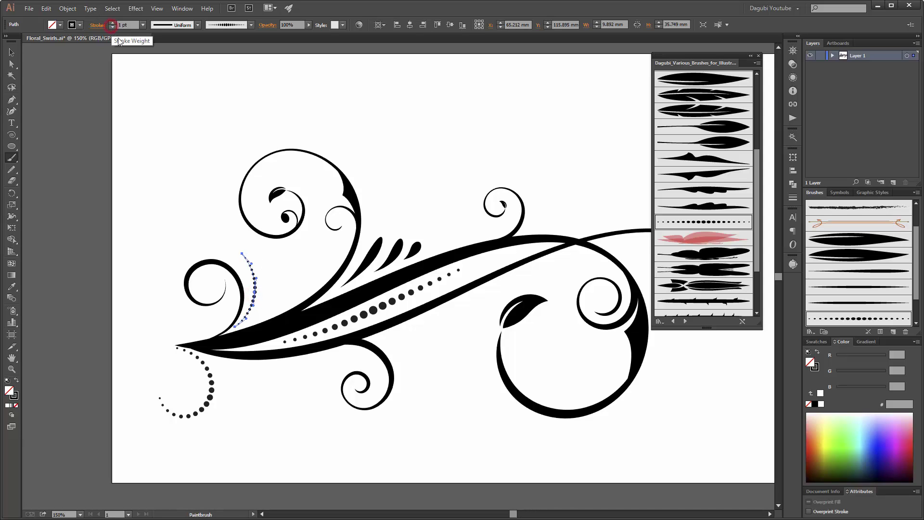
ctrl+click(420, 444)
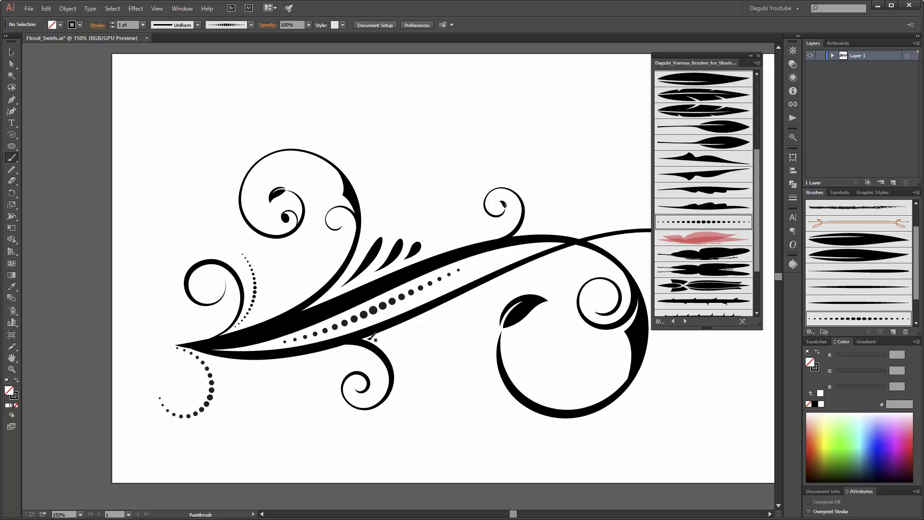
Step: Paint a matching dotted arc along the outer right side of the small spiral under the lower stem, then close the brush library
drag(368, 339, 388, 341)
drag(400, 385, 400, 386)
ctrl+click(433, 432)
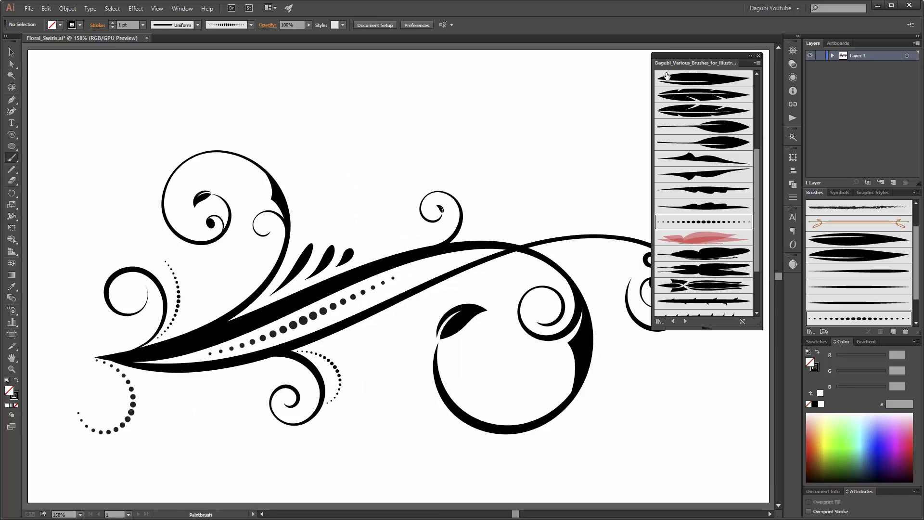
click(759, 56)
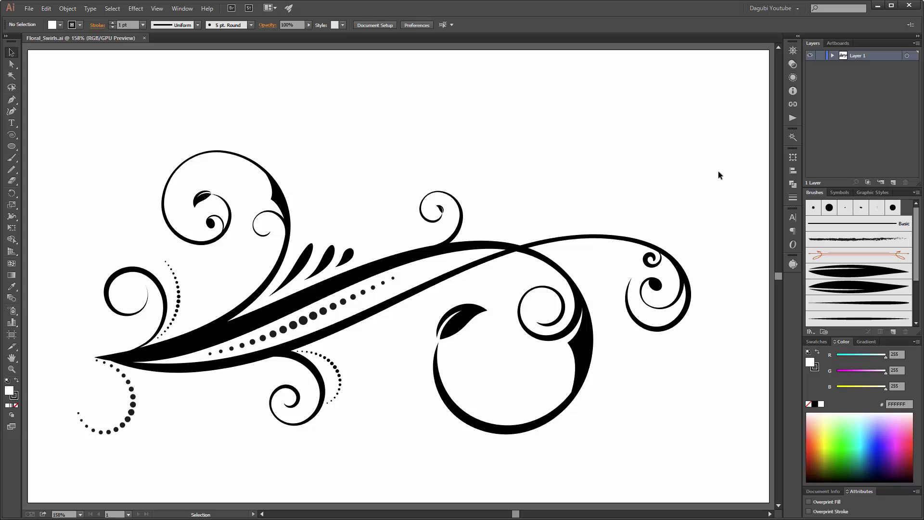
Step: Set the stroke weight of the tiny spiral inside the ornament's far-right curl to 0.5 pt
click(650, 263)
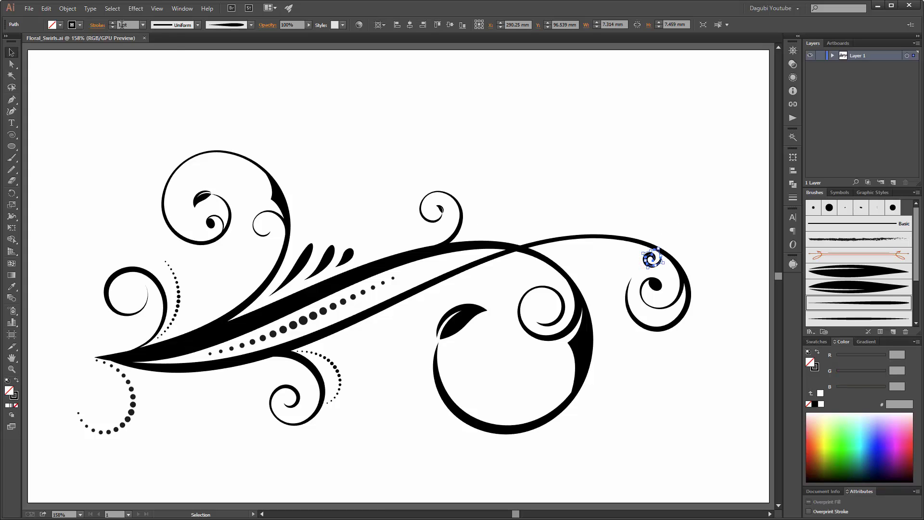
click(144, 25)
click(153, 41)
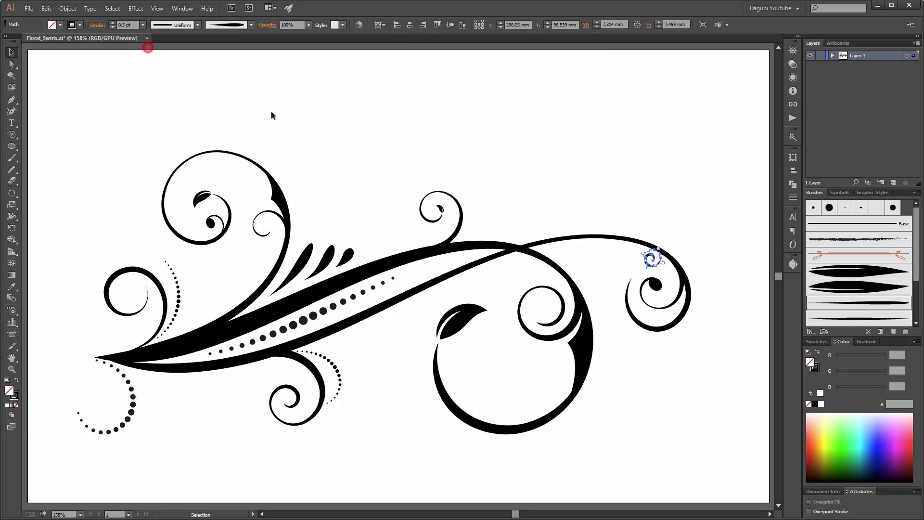
click(646, 131)
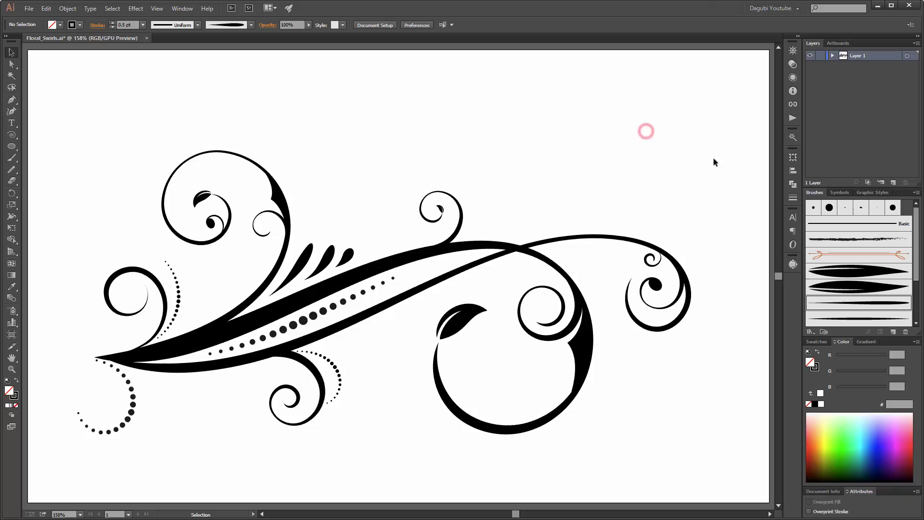
Step: Select all artwork on Layer 1 and expand its appearance
click(908, 56)
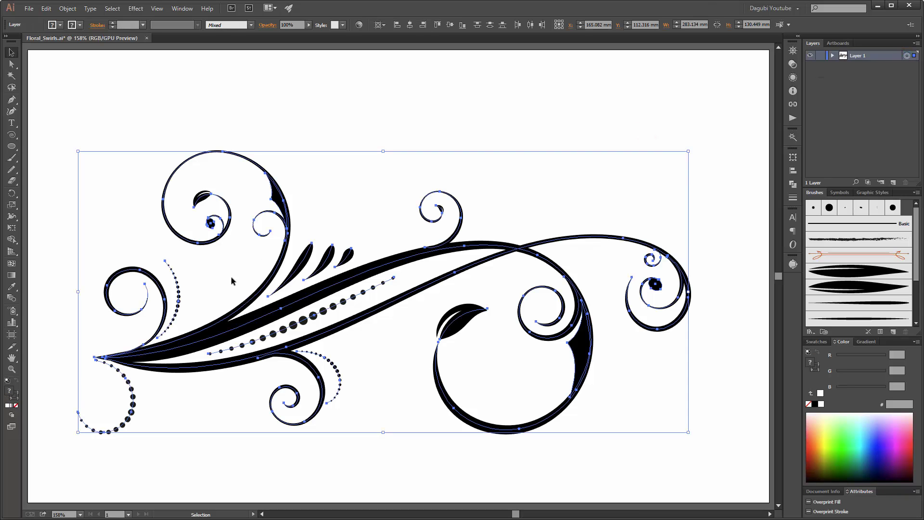
click(68, 8)
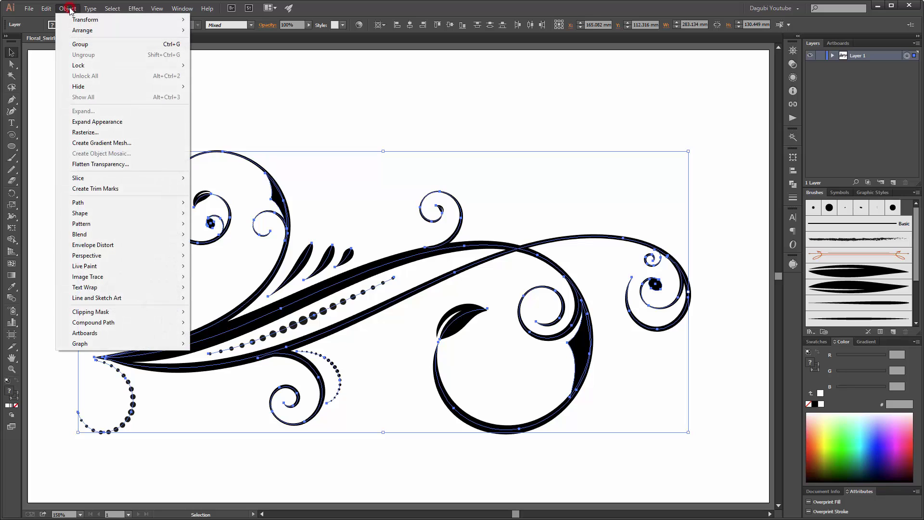
click(94, 122)
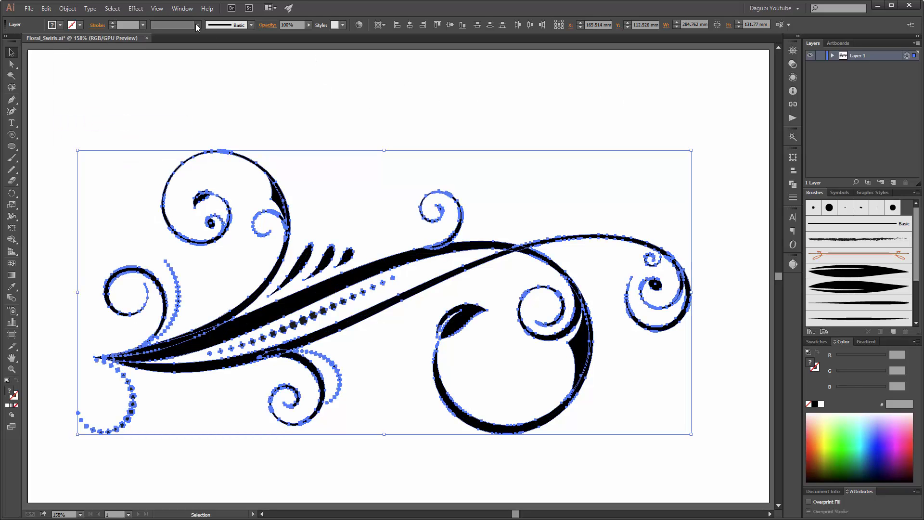
Step: Merge all the expanded ornament shapes with the Pathfinder Unite operation
click(183, 8)
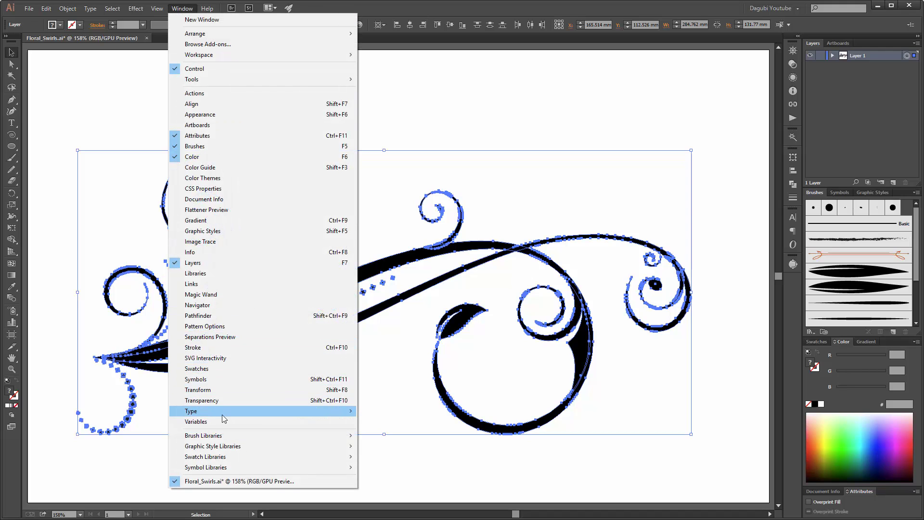
click(202, 315)
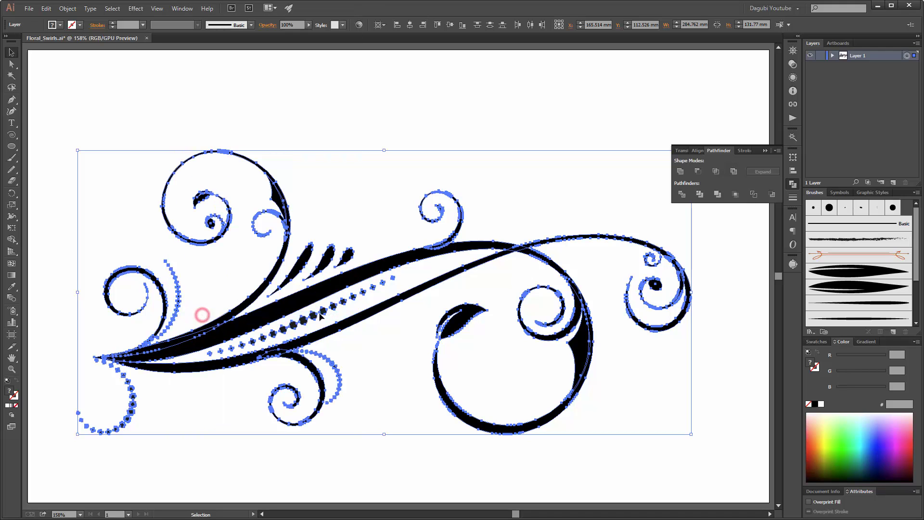
click(680, 171)
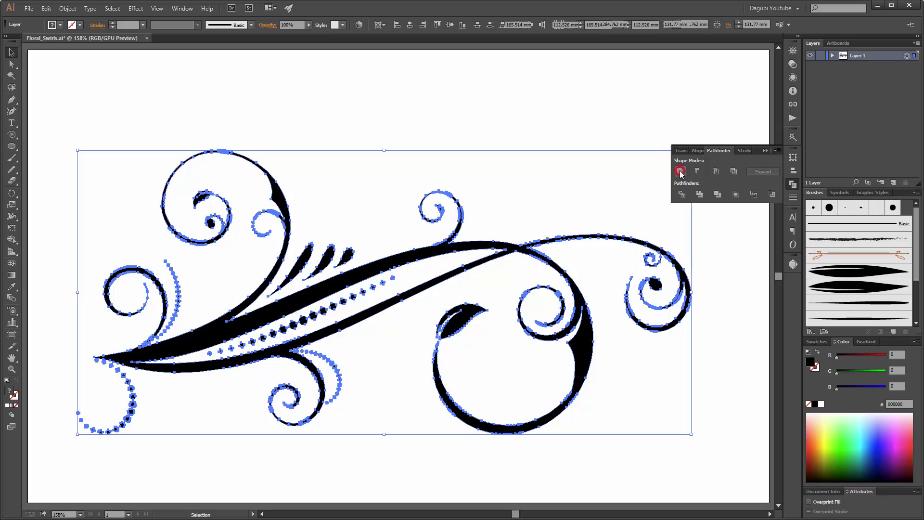
click(765, 152)
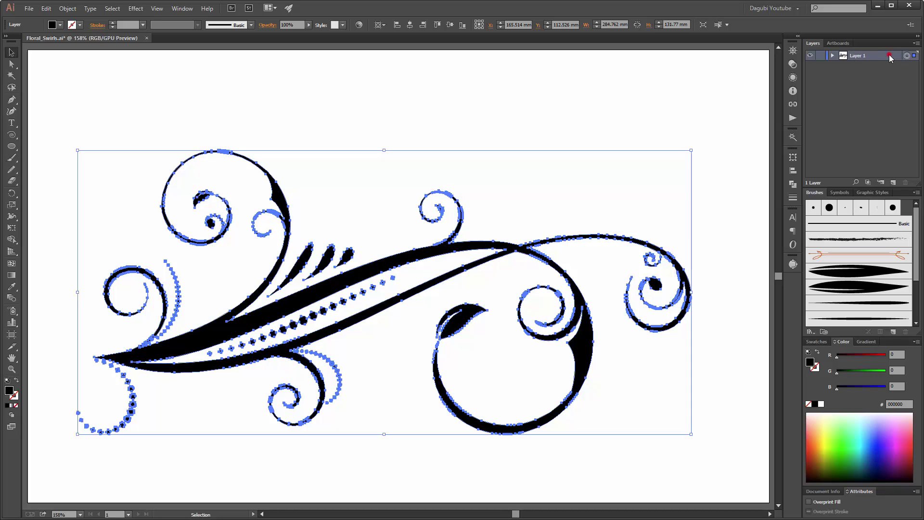
Step: Duplicate Layer 1 and scale the copied ornament down proportionally to about 260 mm wide and 120 mm high
drag(889, 56, 893, 182)
click(907, 56)
drag(690, 150, 638, 176)
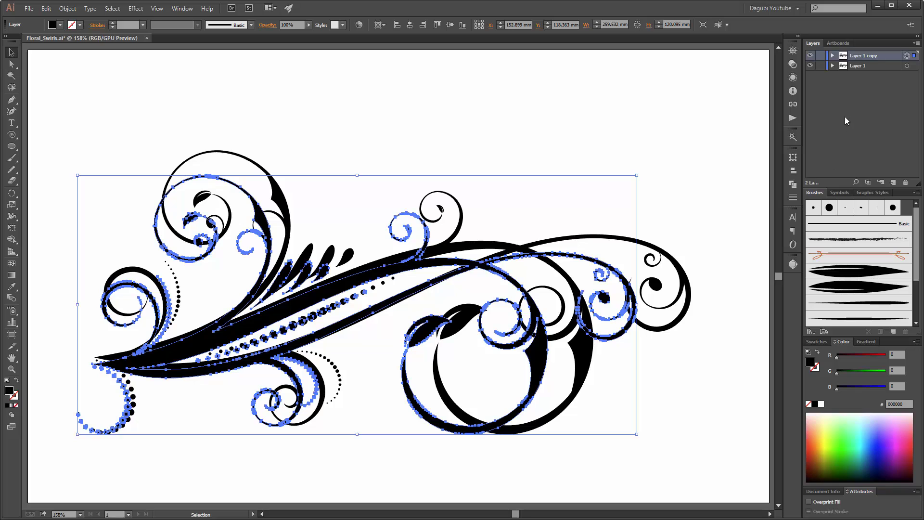
Step: Fill all the original ornament artwork on Layer 1 with light gray (EDEDED)
click(889, 65)
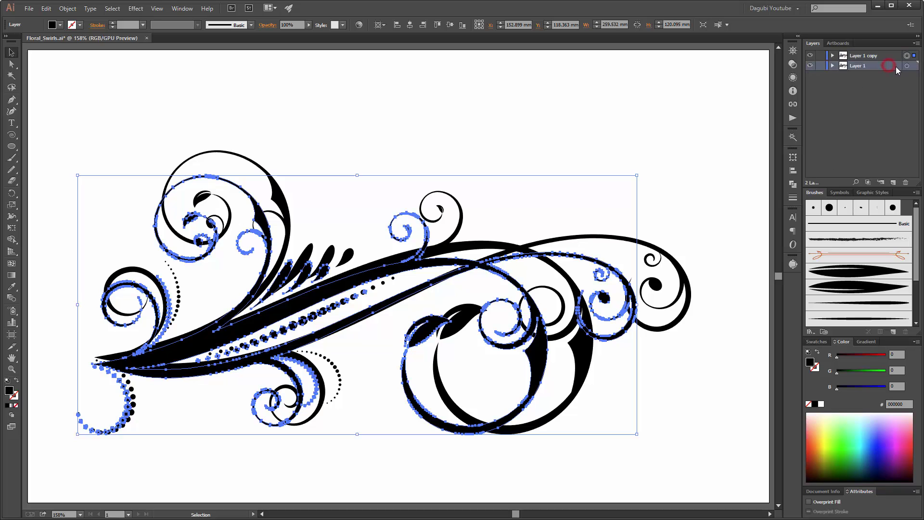
click(907, 66)
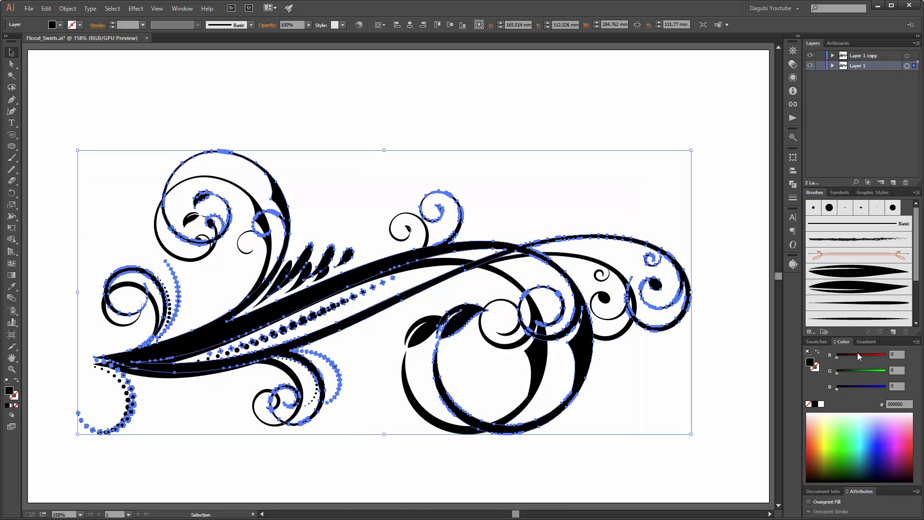
click(60, 25)
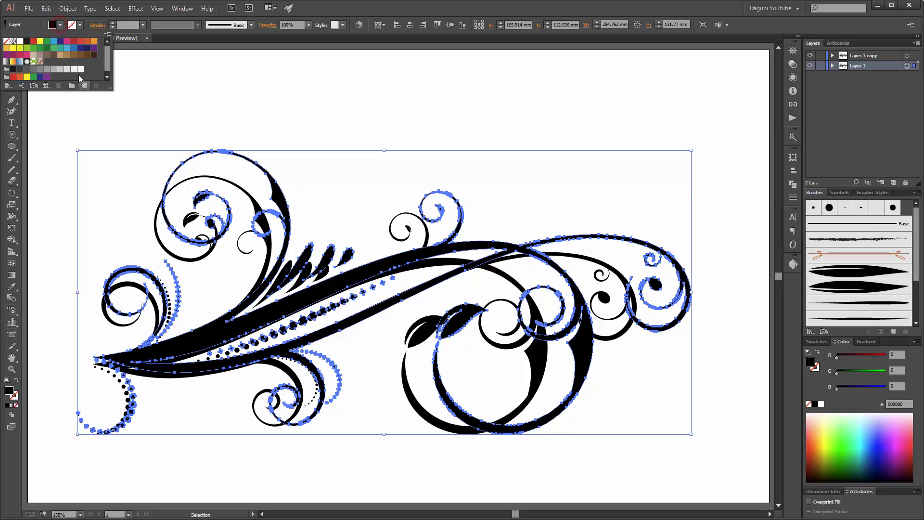
click(74, 69)
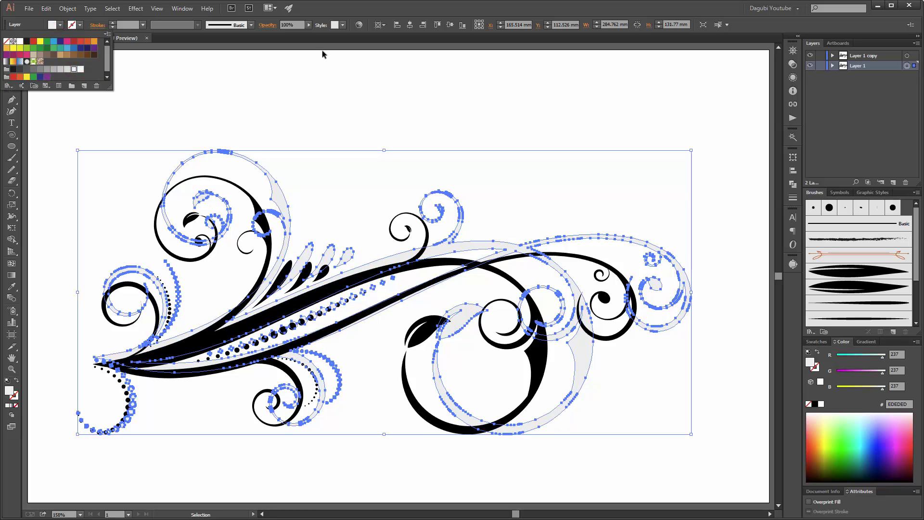
Step: Hide the selection edges of the light gray ornament while keeping it selected
click(181, 9)
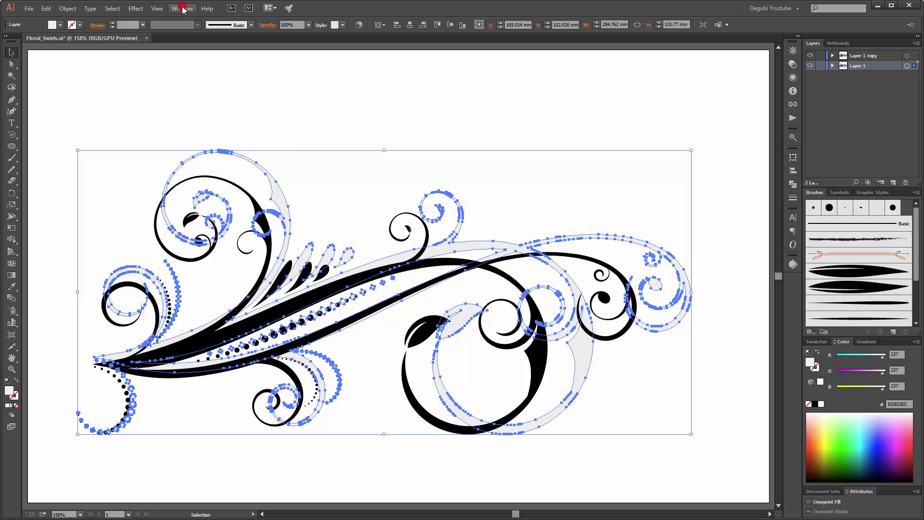
click(156, 8)
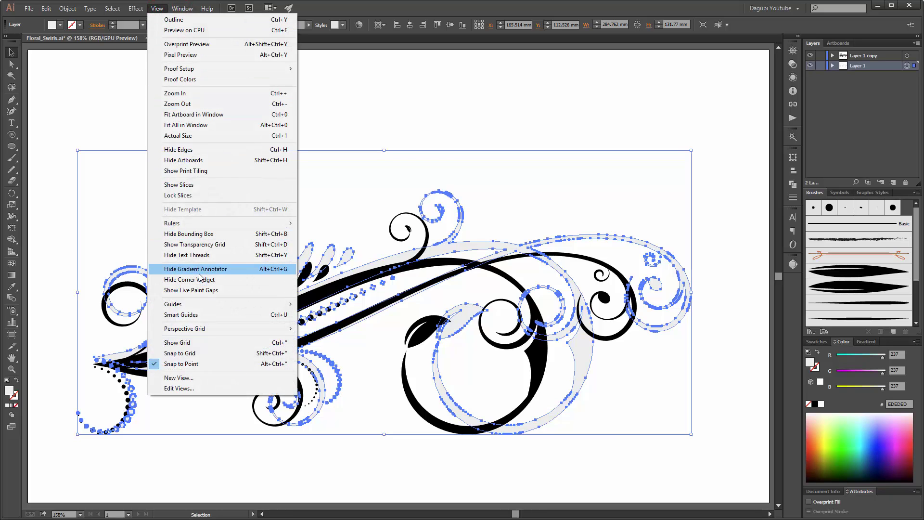
click(192, 149)
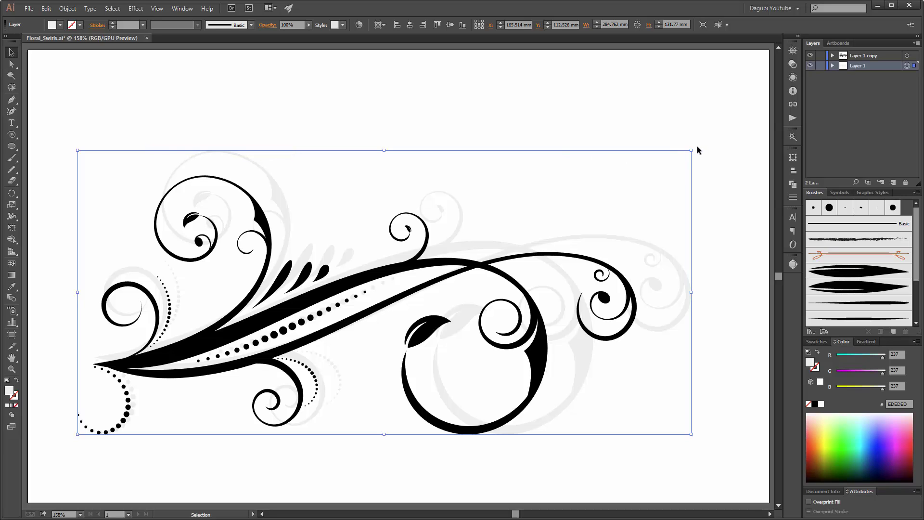
Step: Free-transform the gray ornament behind the black one: tilt it slightly counterclockwise, enlarge it to about 291 × 150 mm overall, and deselect it
click(11, 229)
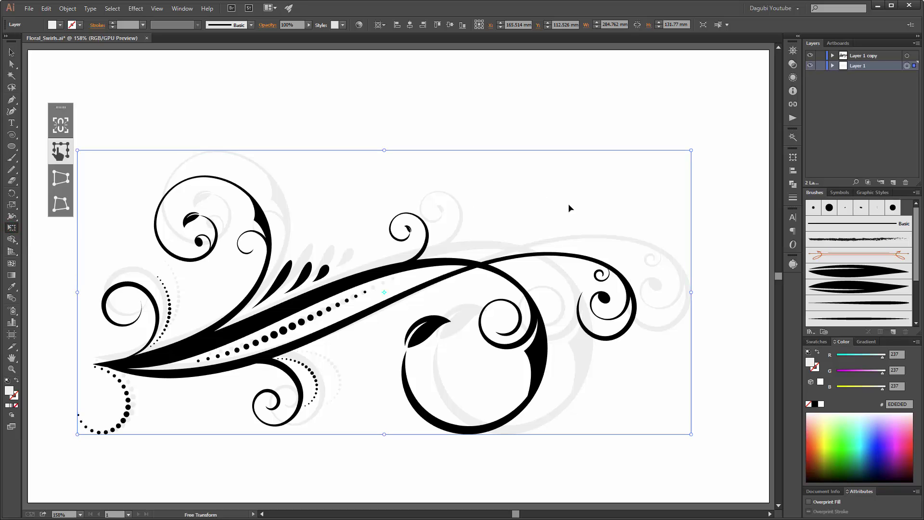
drag(747, 166, 426, 208)
drag(695, 337, 742, 351)
drag(432, 242, 430, 225)
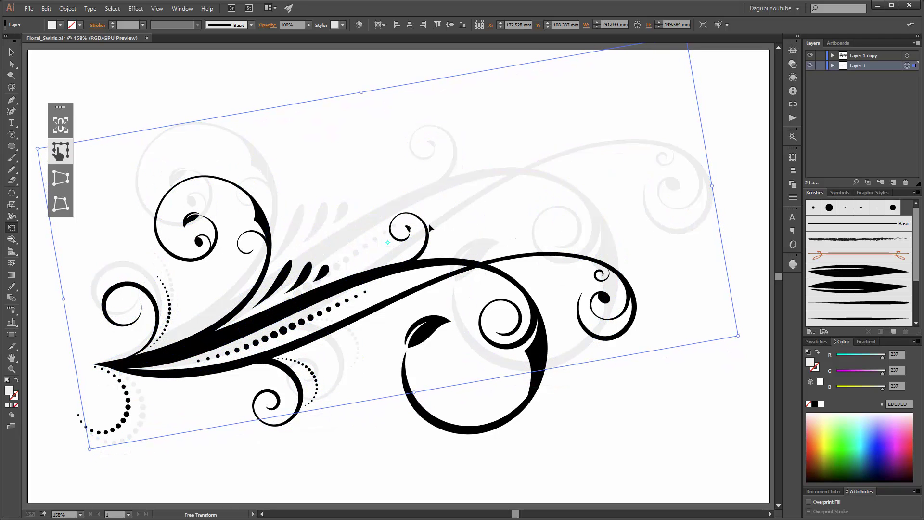
key(v)
click(676, 431)
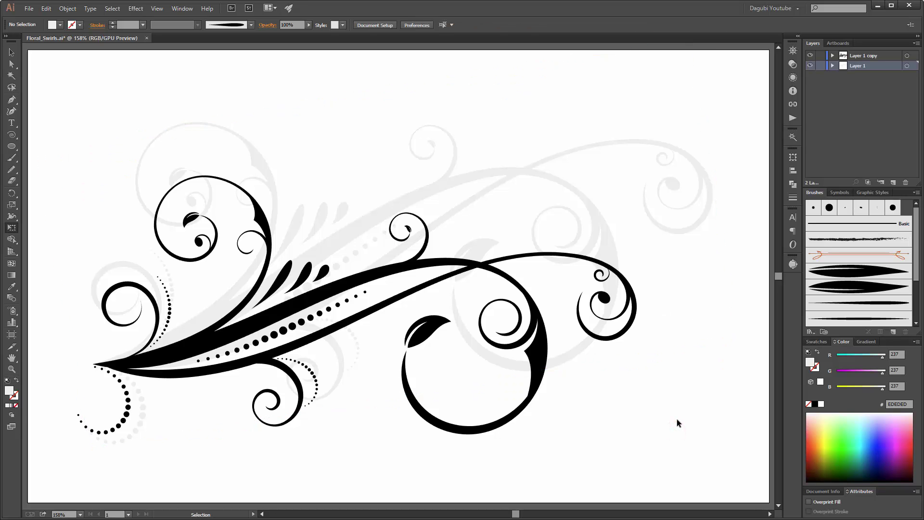